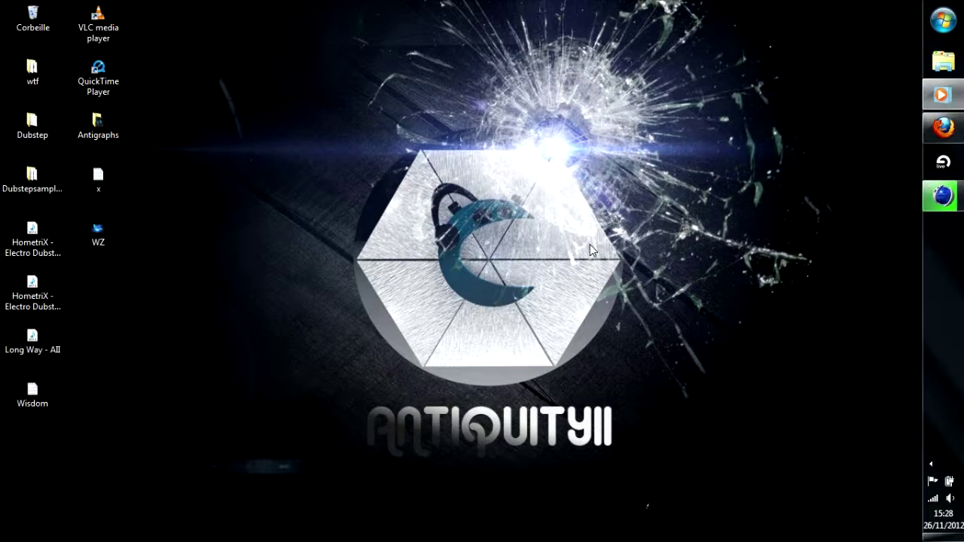
# Switch to CINEMA 4D and make Fondblanc.c4d the active scene.
pyautogui.click(941, 195)
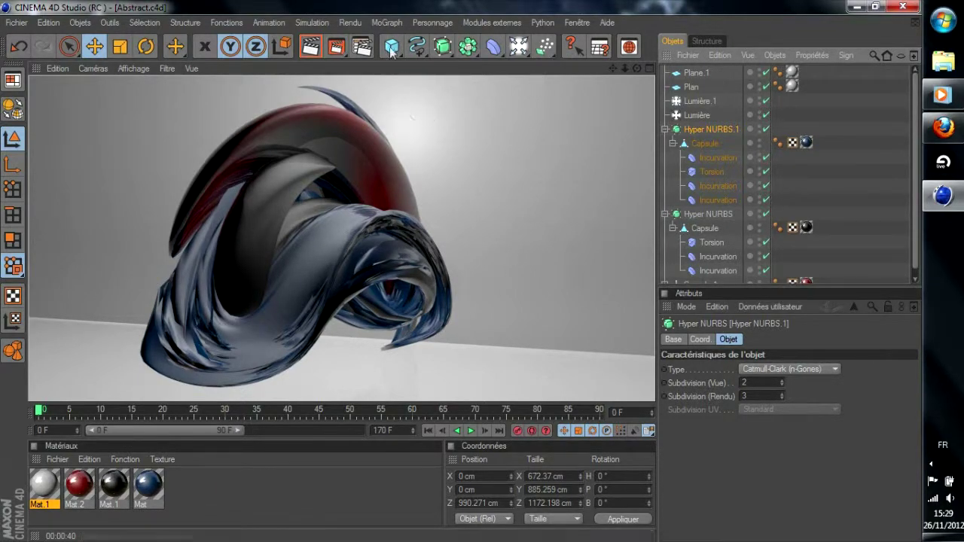
pyautogui.click(574, 23)
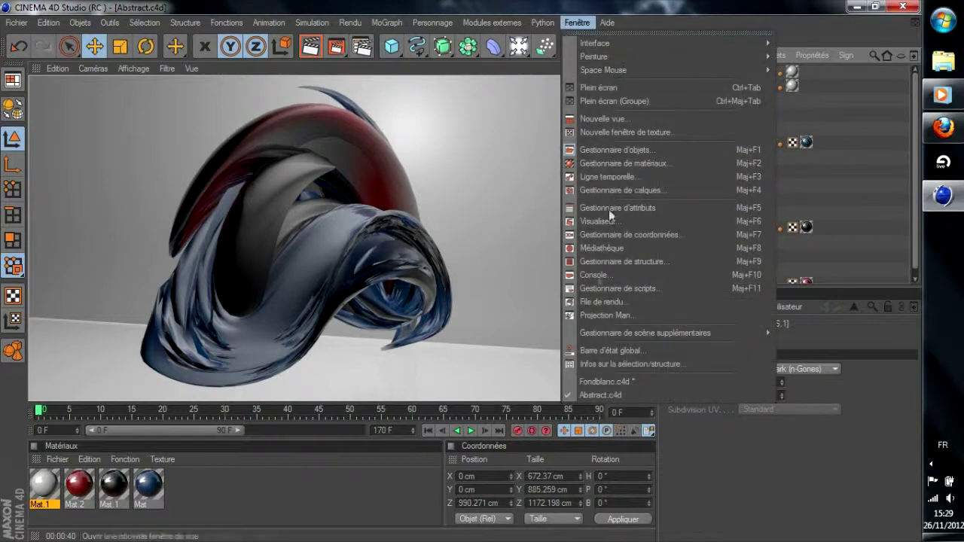
pyautogui.click(591, 381)
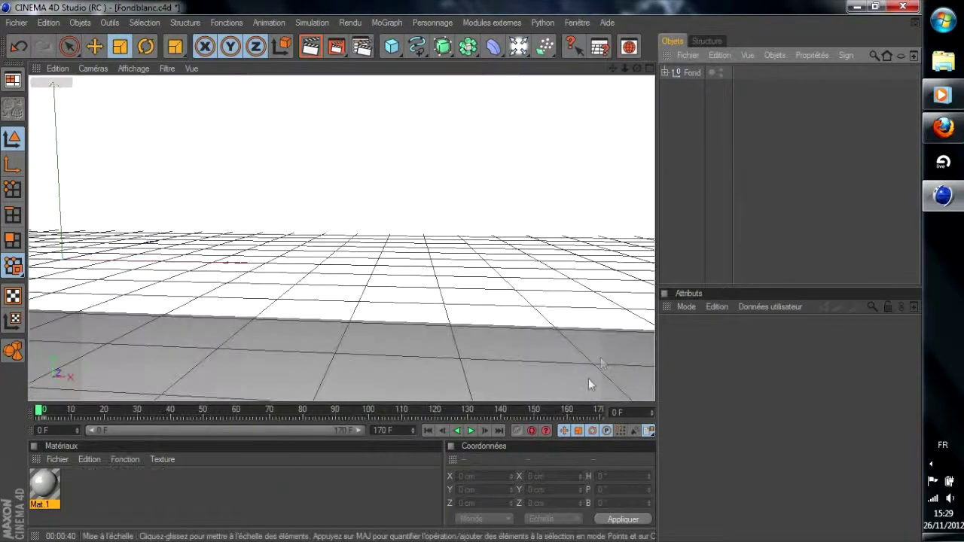
# Examine the contents of the Fond group, checking the attributes of Lumière.1, Lumière, Plan and Plane.1.
pyautogui.click(691, 73)
pyautogui.click(663, 67)
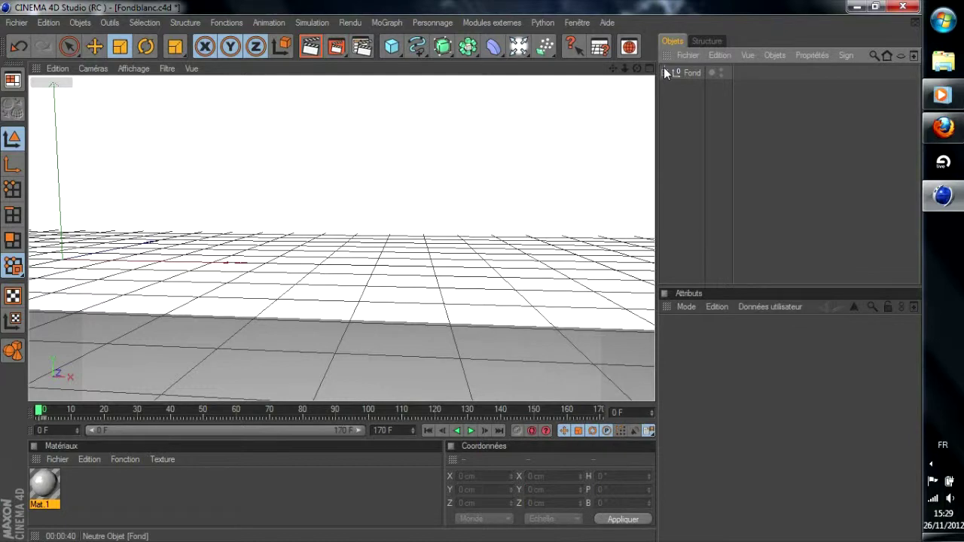
pyautogui.click(664, 72)
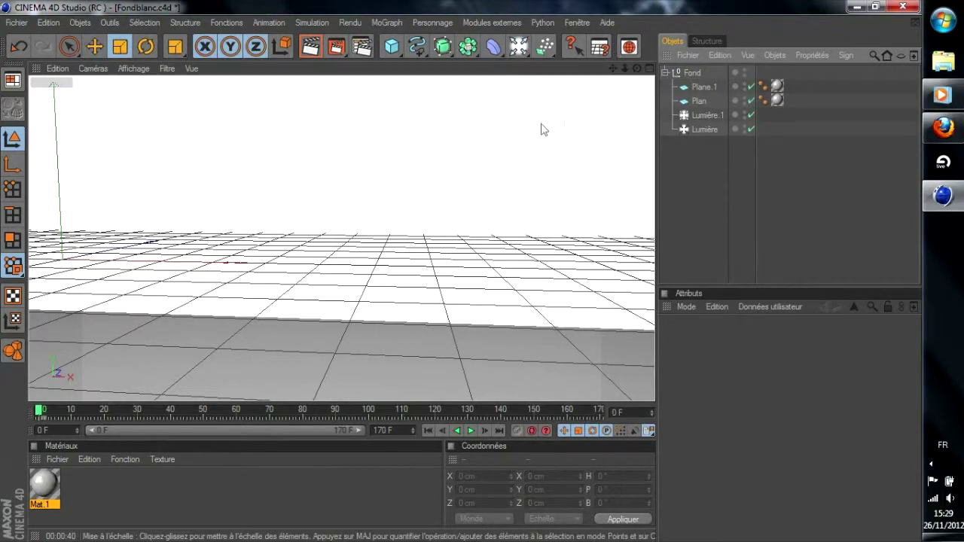
pyautogui.click(704, 116)
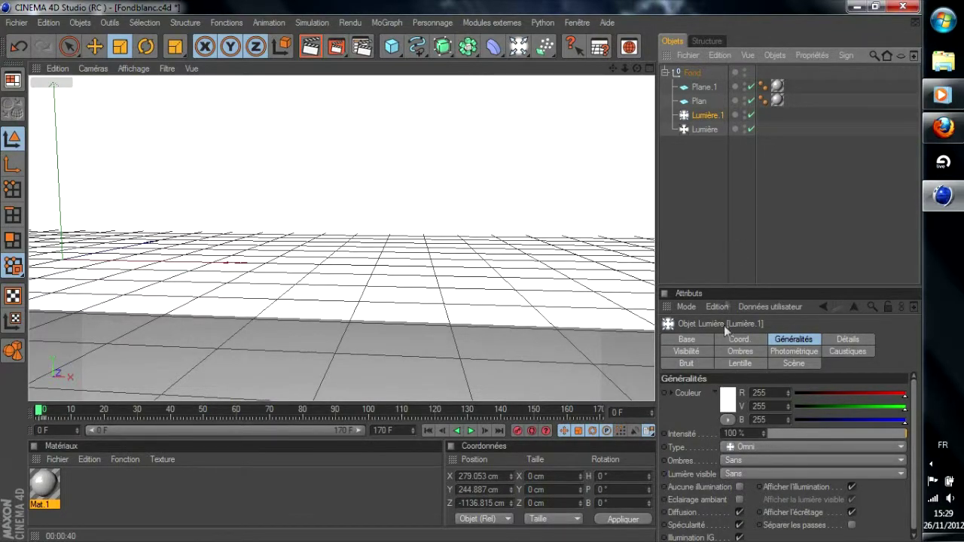
pyautogui.click(700, 128)
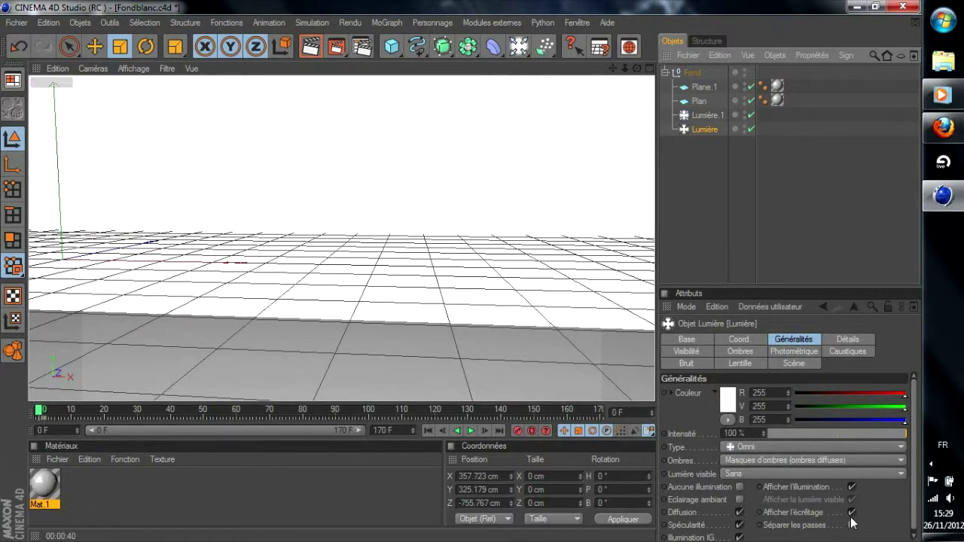
pyautogui.click(702, 103)
pyautogui.click(705, 87)
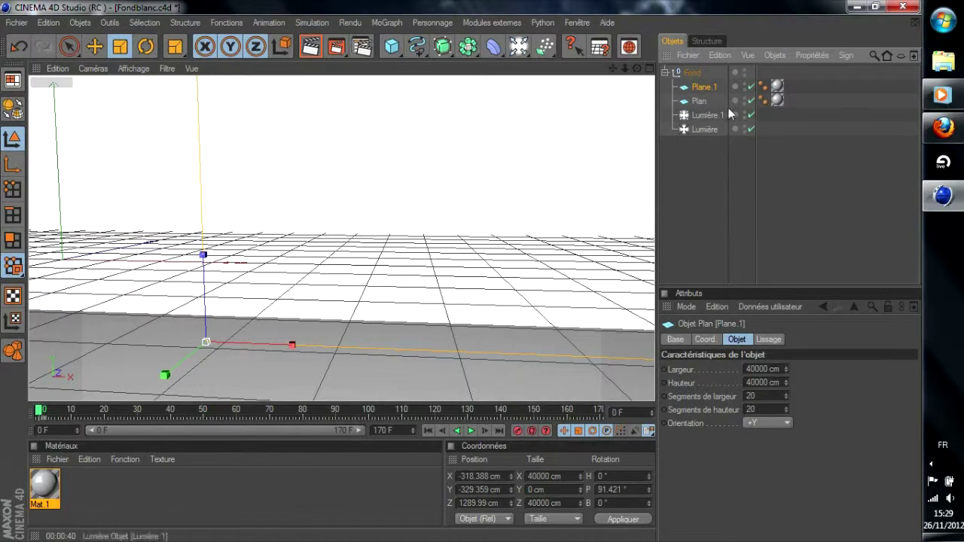
pyautogui.click(698, 100)
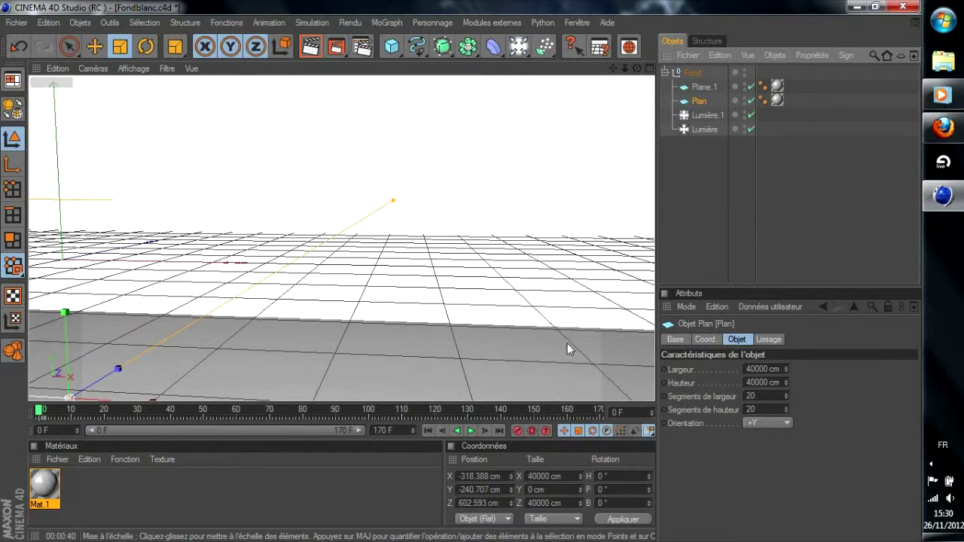
pyautogui.click(704, 86)
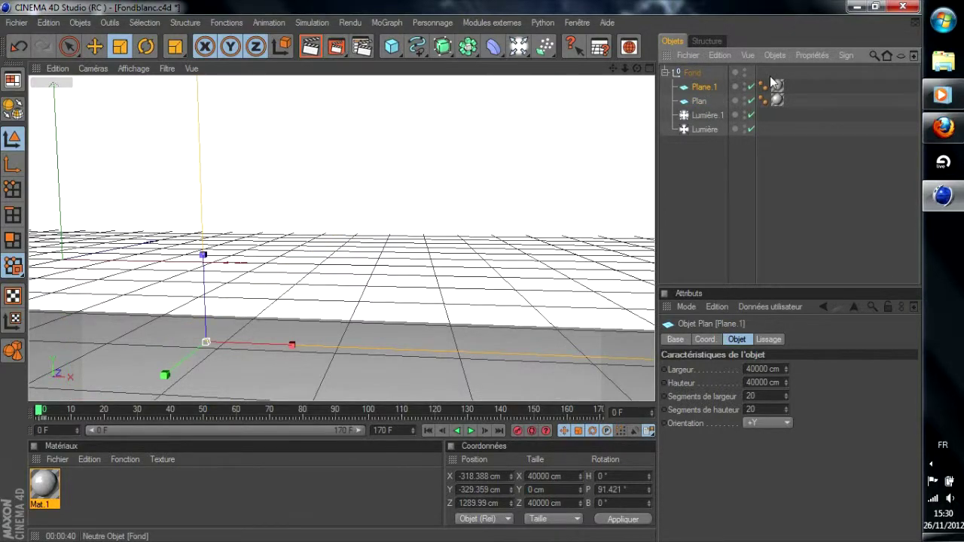
pyautogui.click(667, 69)
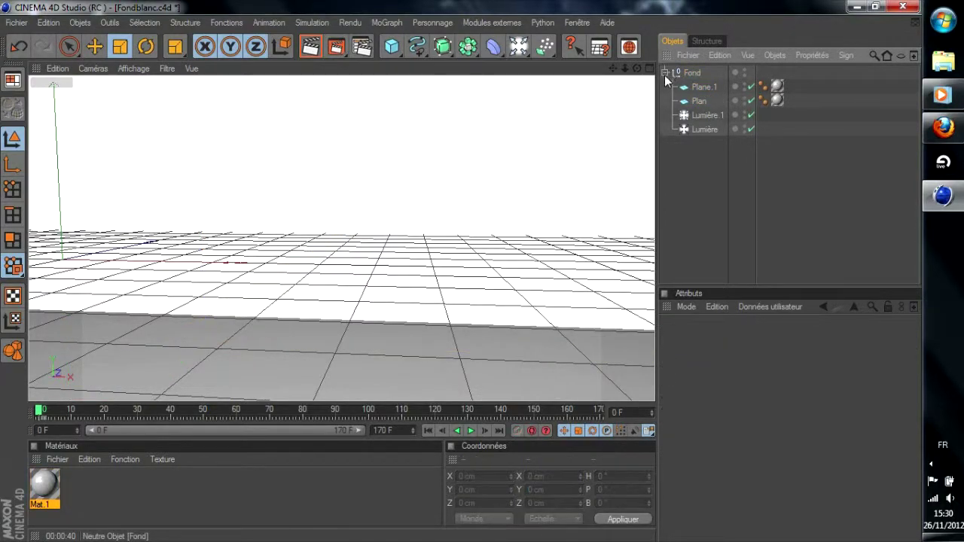
pyautogui.click(664, 72)
# Examine the reflection and colour settings of the material Mat.1.
pyautogui.doubleClick(52, 485)
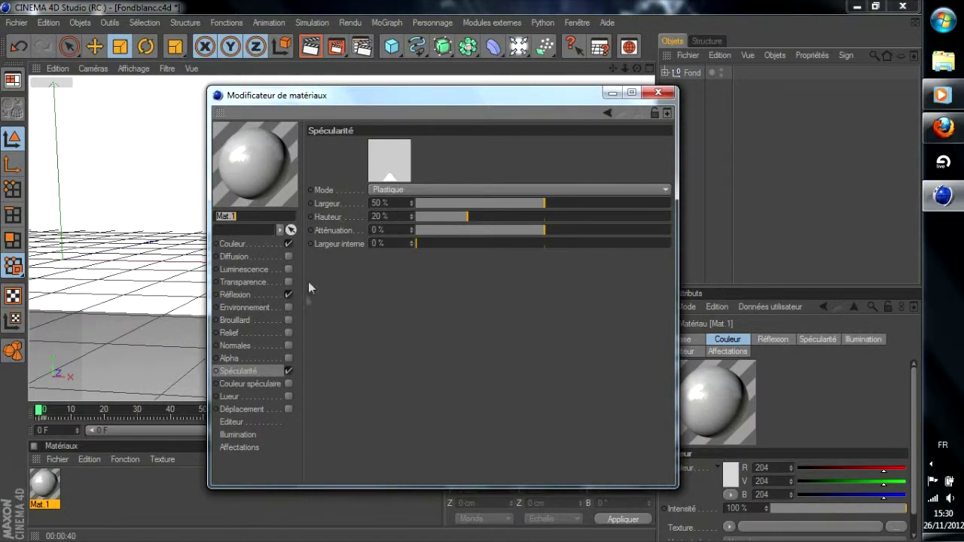
pyautogui.click(259, 295)
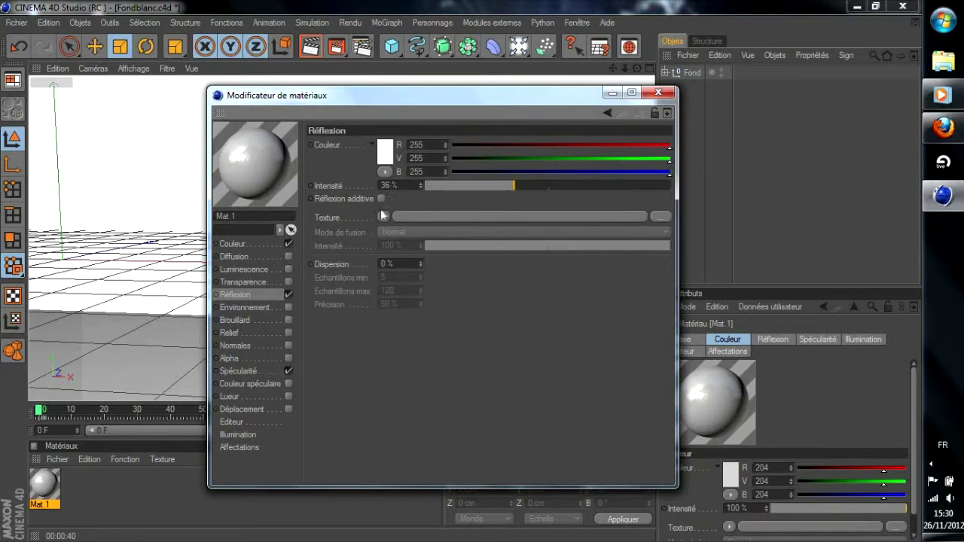
pyautogui.click(247, 244)
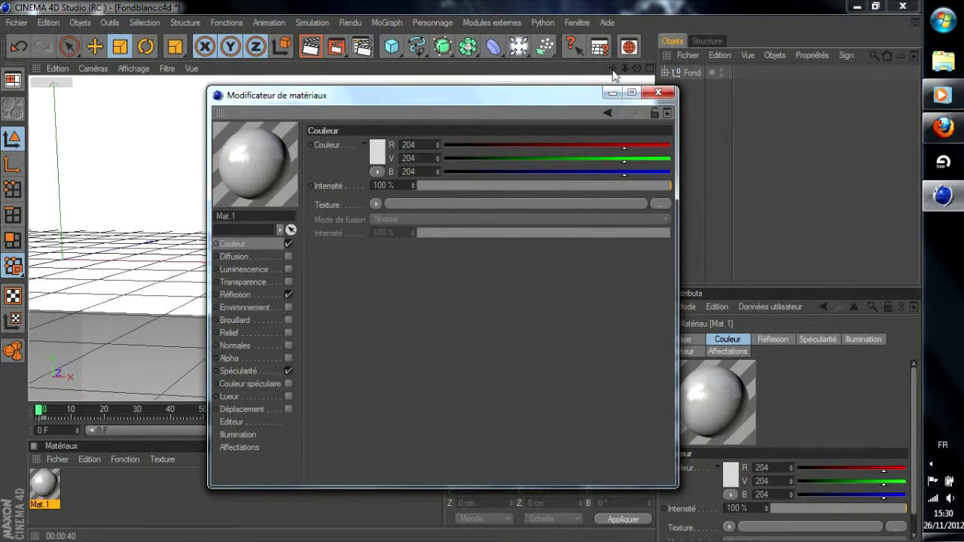
pyautogui.click(658, 92)
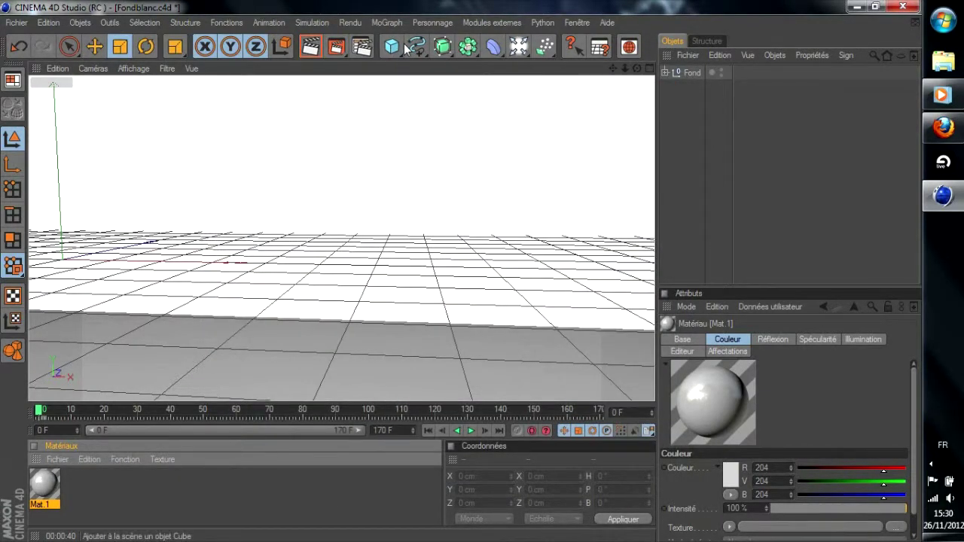
# Add a Capsule primitive and move it along the X axis to about 562 cm.
pyautogui.click(390, 48)
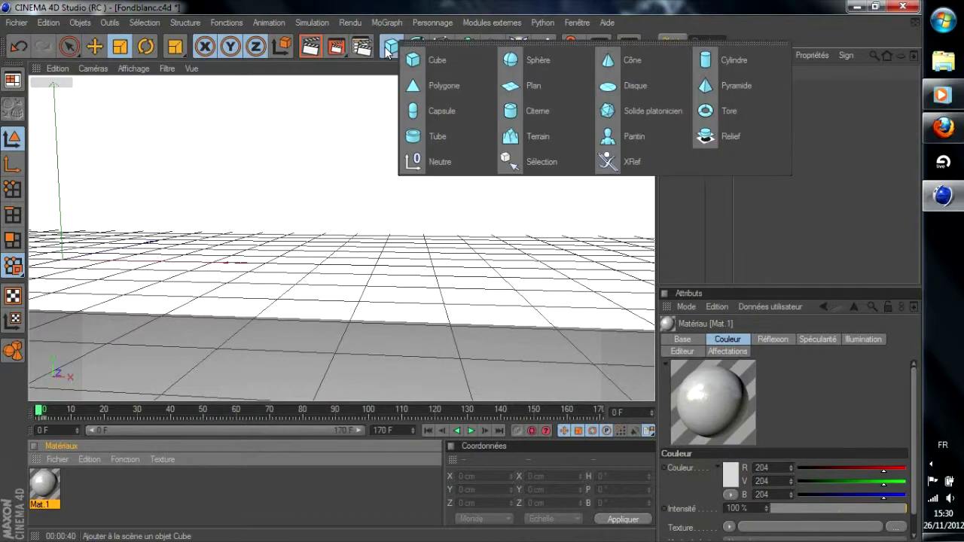
pyautogui.click(458, 110)
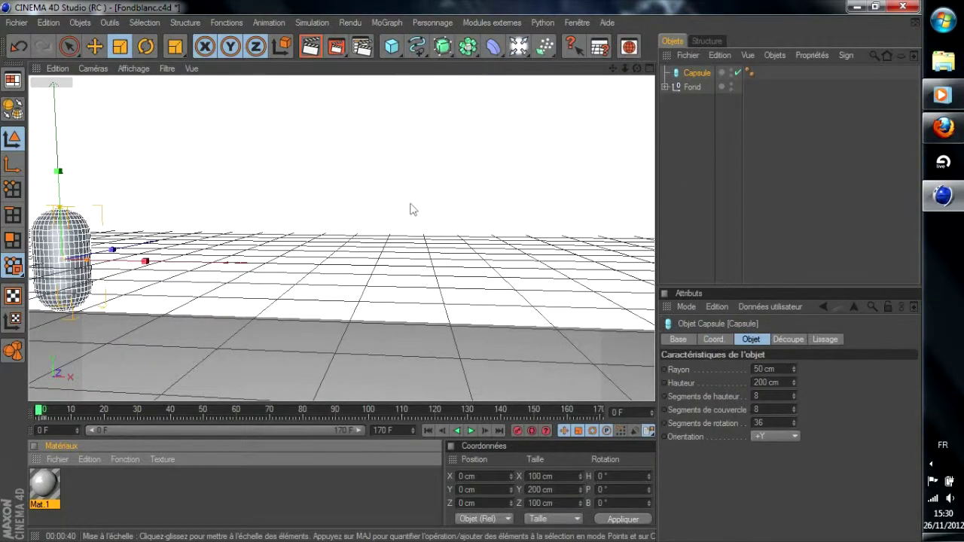
pyautogui.click(94, 46)
pyautogui.moveTo(148, 256); pyautogui.dragTo(441, 256)
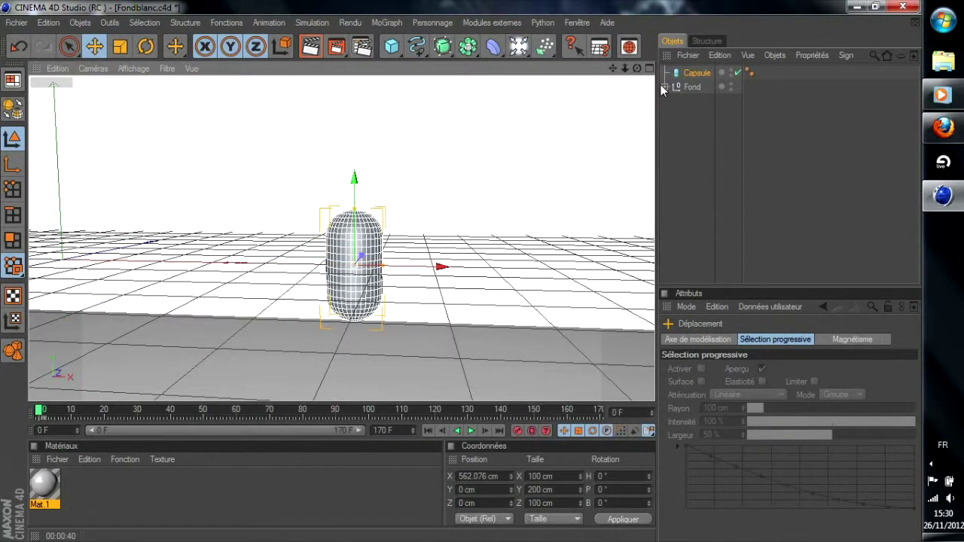
# Convert the capsule into an editable polygon object.
pyautogui.press('c')
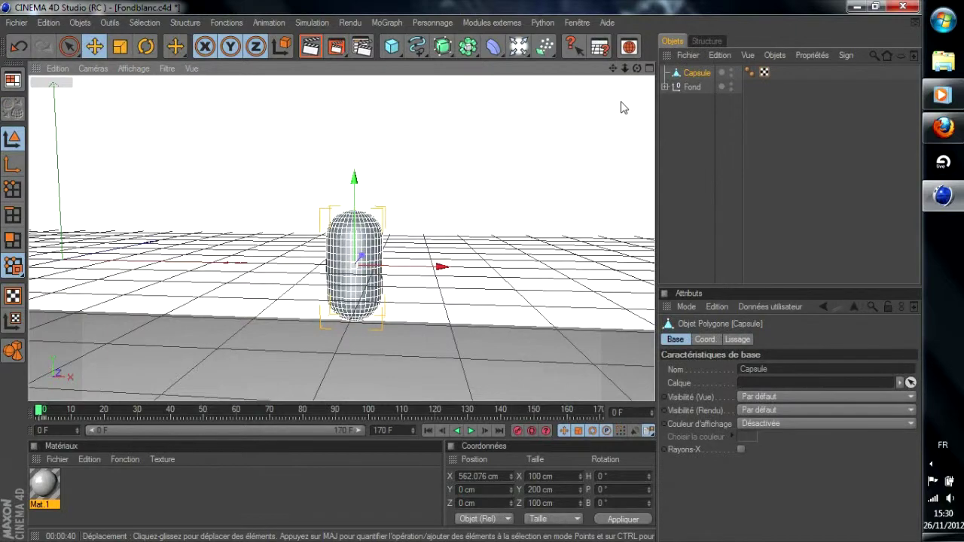
pyautogui.hotkey('ctrl', 'z')
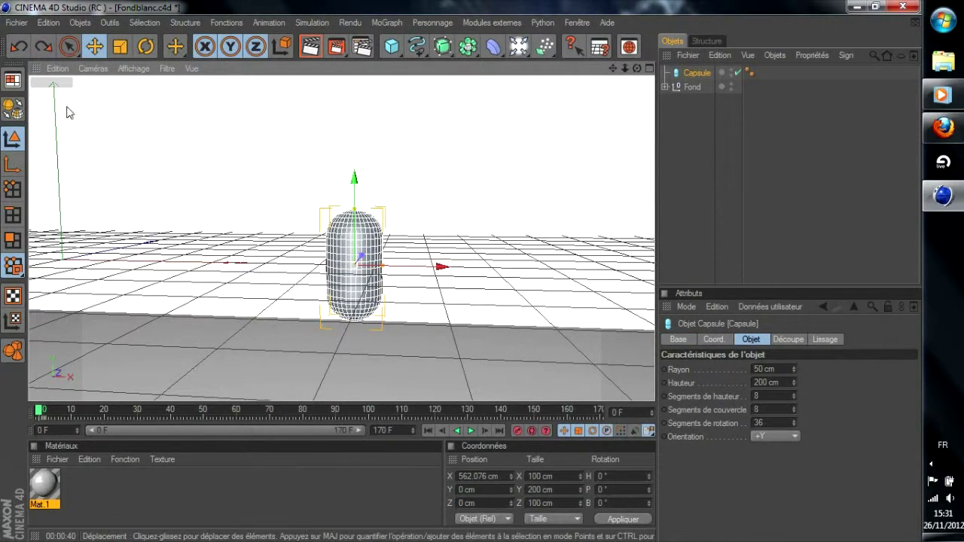
pyautogui.press('c')
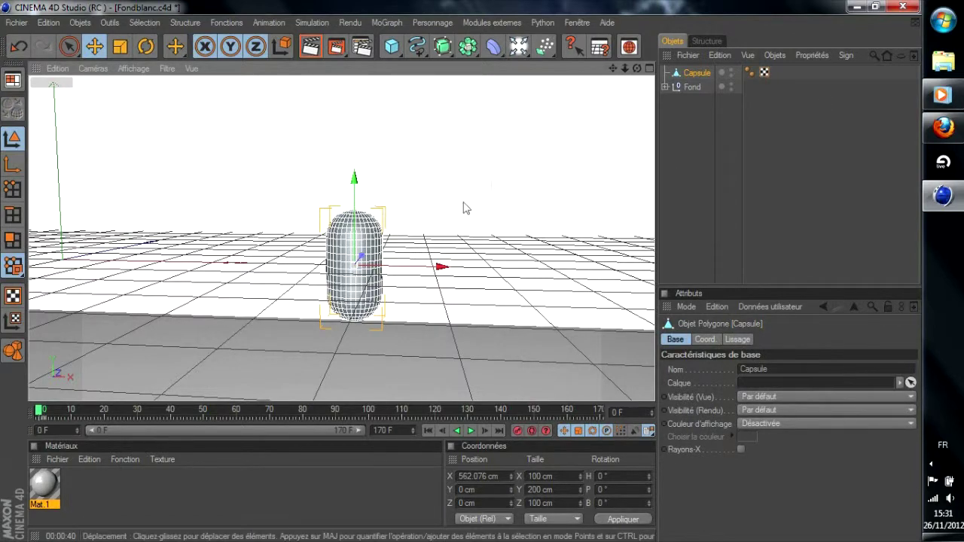
# Add an Incurvation deformer and move it along the X axis to about 566 cm, around the capsule.
pyautogui.click(497, 50)
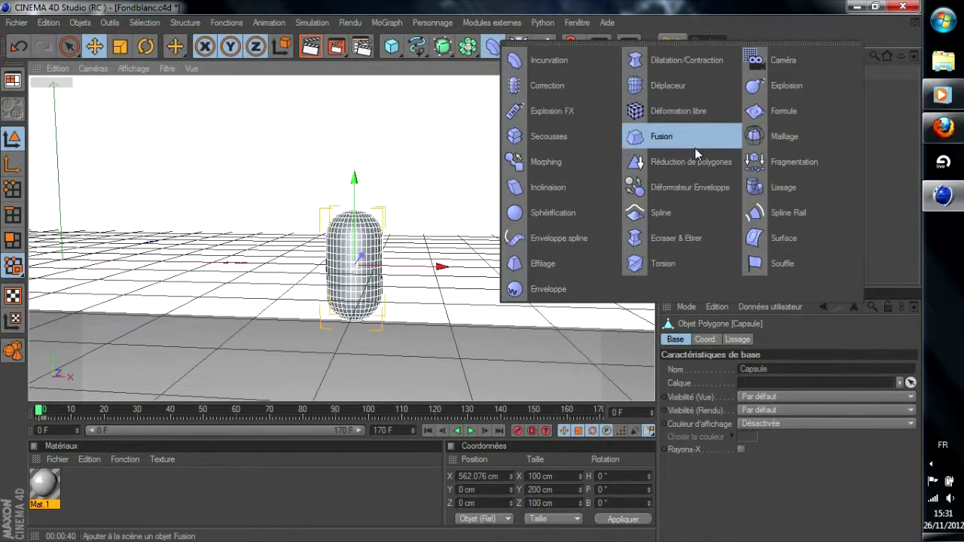
pyautogui.click(549, 61)
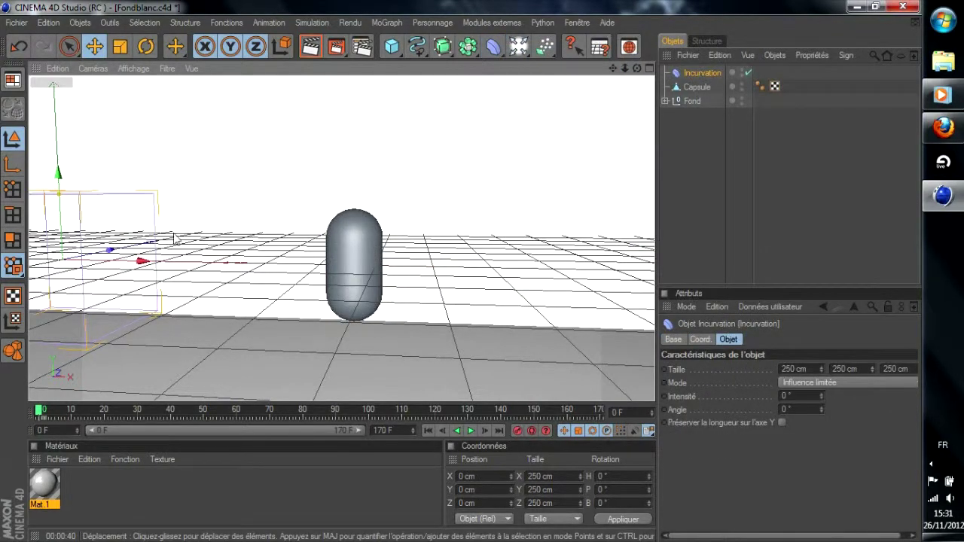
pyautogui.moveTo(142, 262); pyautogui.dragTo(444, 267)
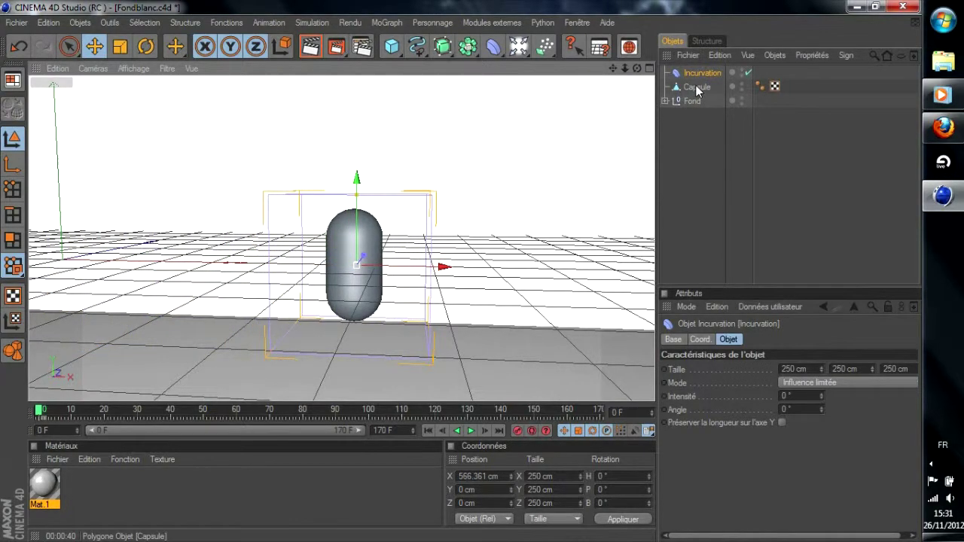
# Try nesting the capsule under the Incurvation deformer with the deformer's intensity set to 78°.
pyautogui.moveTo(697, 90)
pyautogui.mouseDown()
pyautogui.moveTo(687, 79)
pyautogui.moveTo(697, 73)
pyautogui.mouseUp()
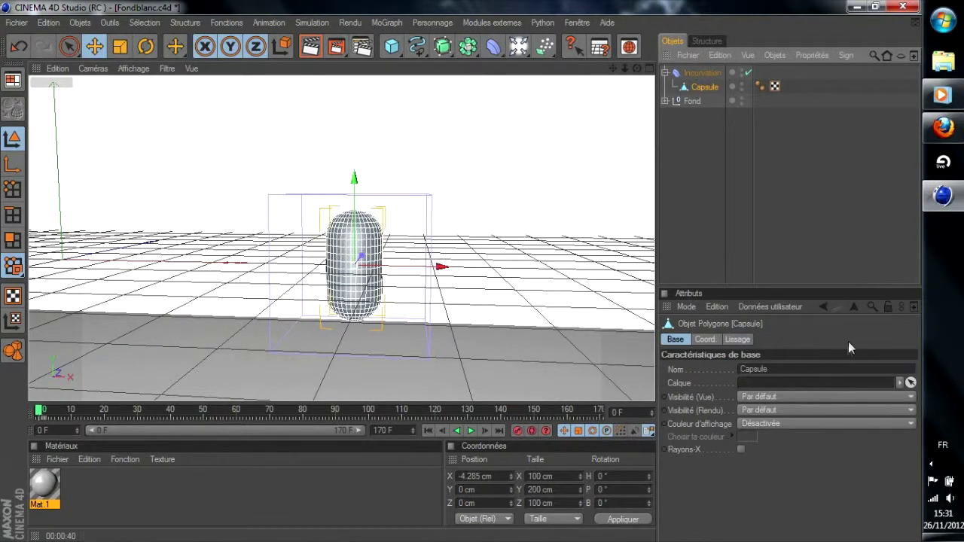
pyautogui.click(700, 73)
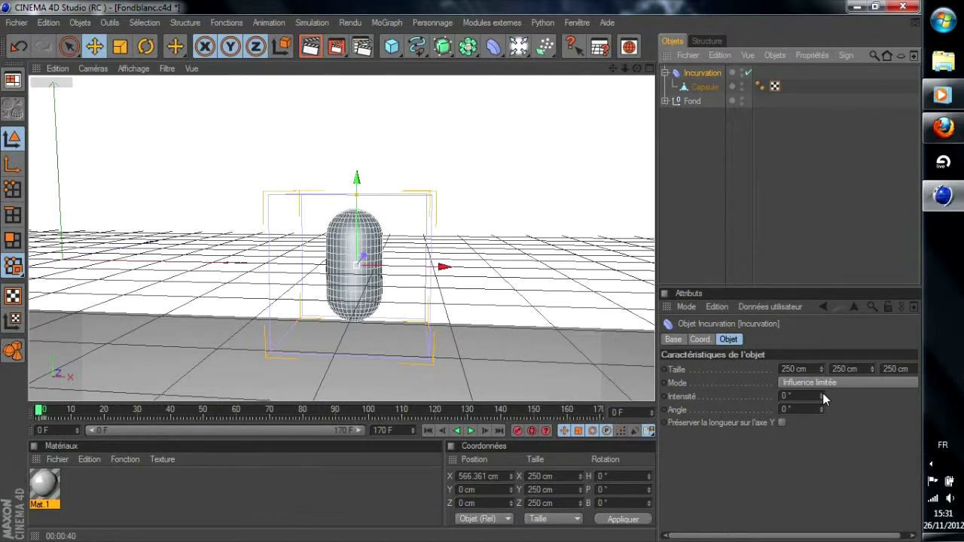
pyautogui.moveTo(822, 397)
pyautogui.mouseDown()
pyautogui.moveTo(848, 380)
pyautogui.moveTo(821, 384)
pyautogui.mouseUp()
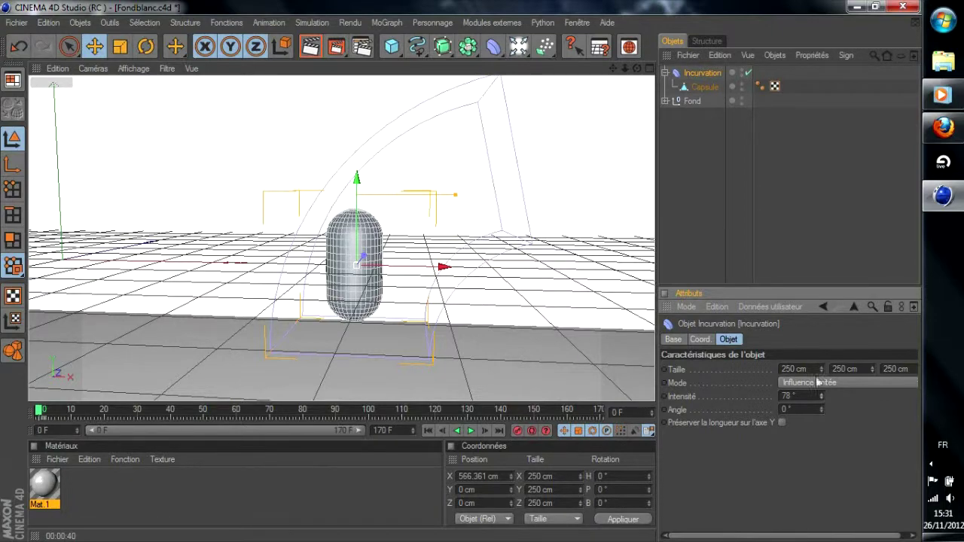
# Make the Incurvation deformer a child of the capsule and bend it to an intensity of about 138° and an angle of about 5°.
pyautogui.moveTo(704, 88); pyautogui.dragTo(703, 131)
pyautogui.moveTo(698, 75)
pyautogui.mouseDown()
pyautogui.moveTo(688, 104)
pyautogui.moveTo(693, 89)
pyautogui.mouseUp()
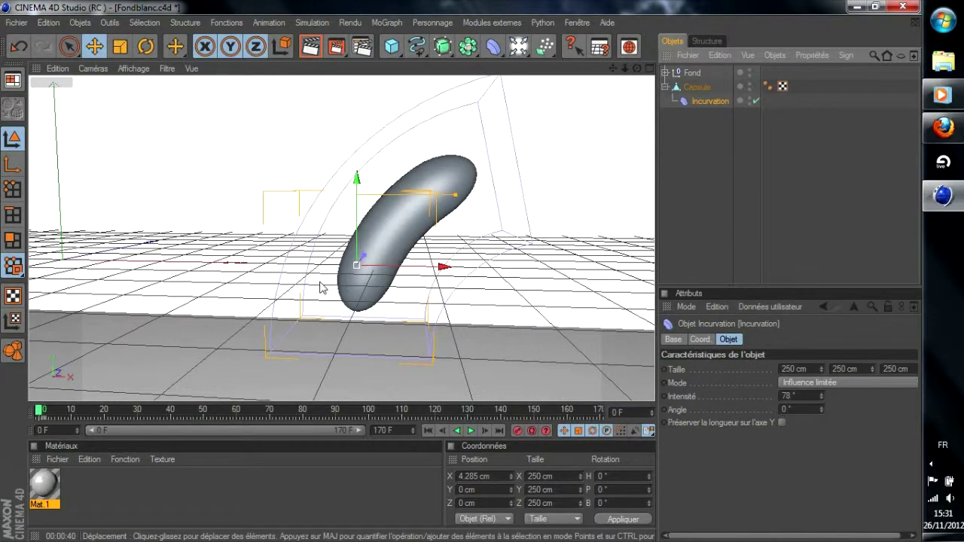
pyautogui.moveTo(457, 198); pyautogui.dragTo(535, 205)
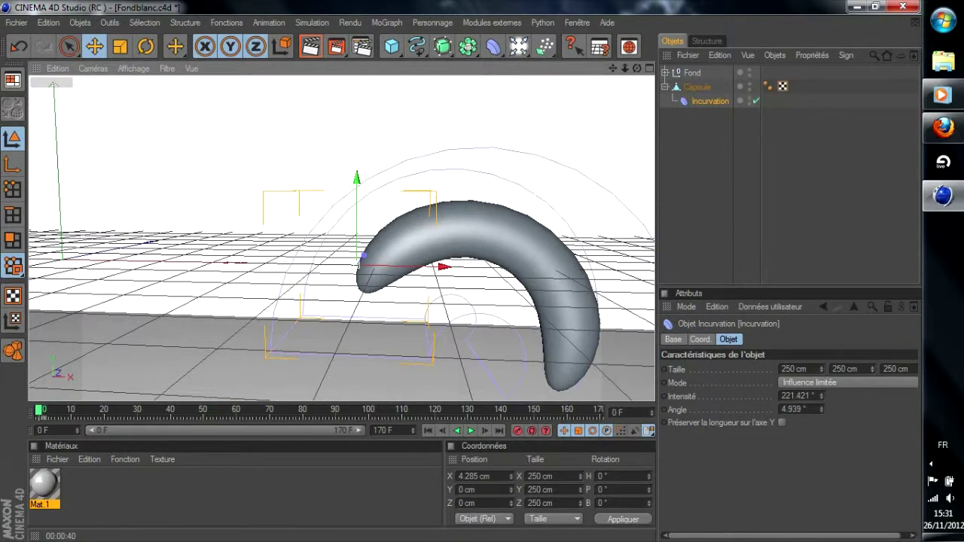
pyautogui.moveTo(527, 201); pyautogui.dragTo(467, 194)
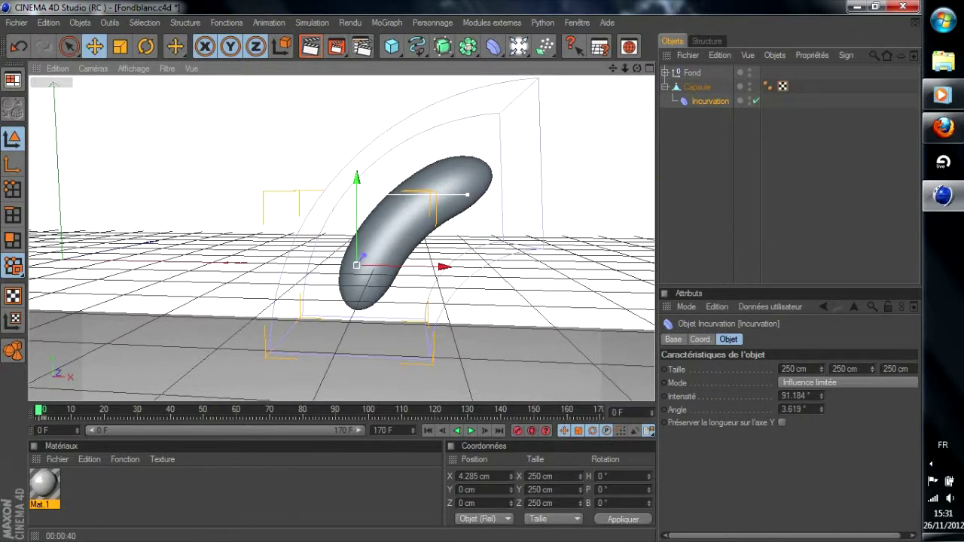
pyautogui.moveTo(467, 194); pyautogui.dragTo(525, 195)
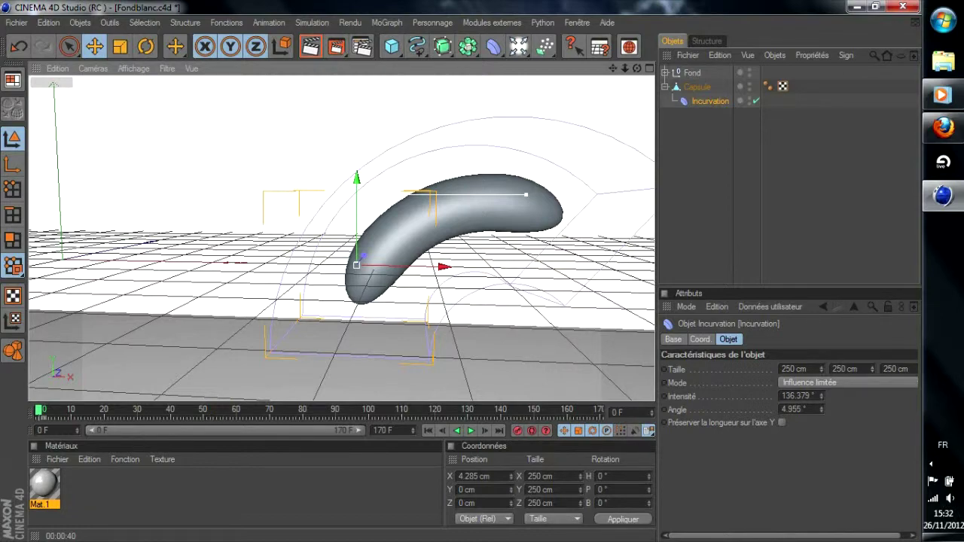
pyautogui.moveTo(526, 194); pyautogui.dragTo(531, 195)
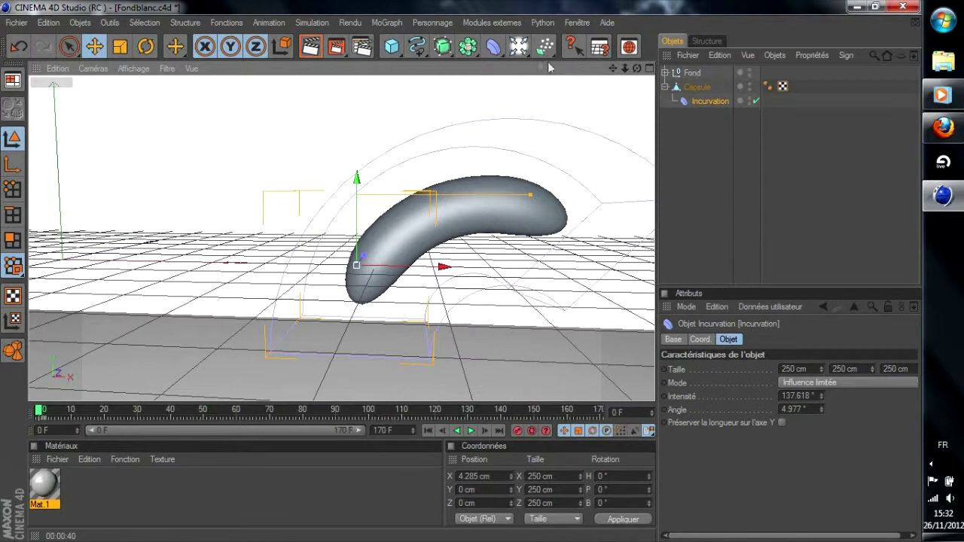
# Add a Torsion deformer and move it along the X axis to about 617 cm, over the bent capsule.
pyautogui.click(493, 47)
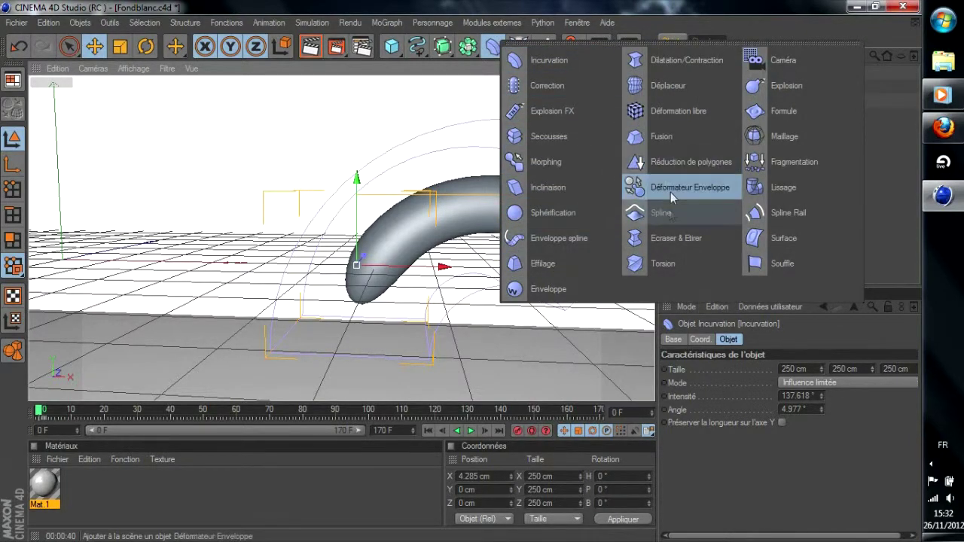
pyautogui.click(652, 256)
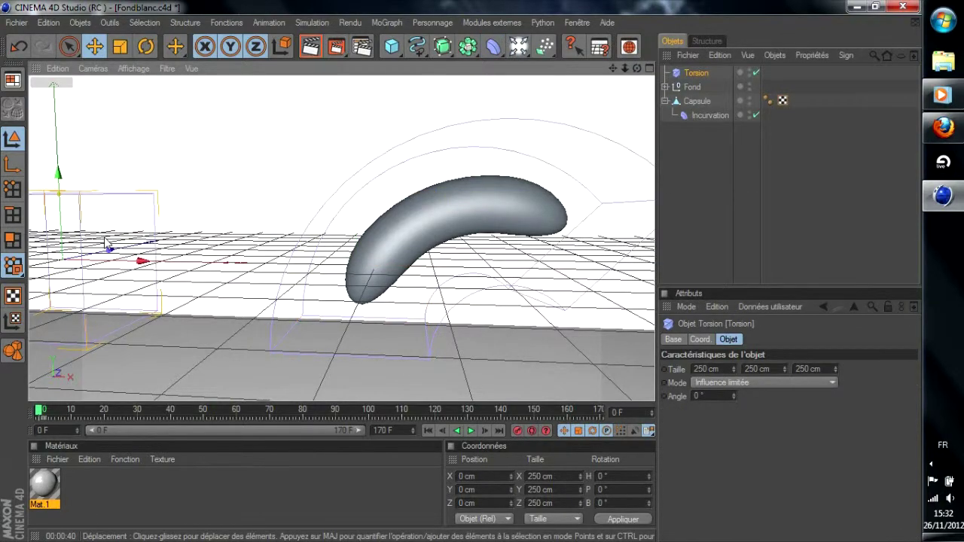
pyautogui.moveTo(117, 258); pyautogui.dragTo(470, 267)
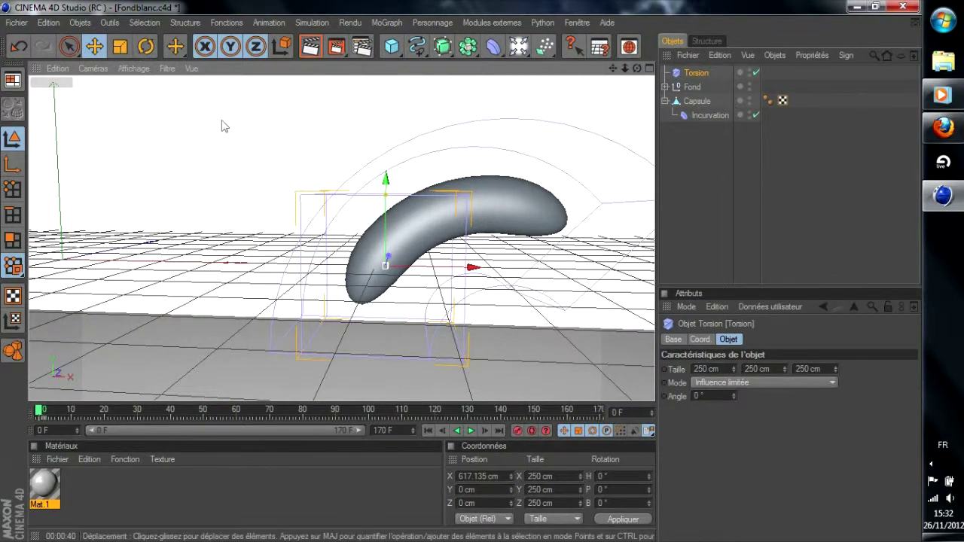
# Rotate the Torsion deformer to a bank of about 48° and set its twist angle to about 151°.
pyautogui.press('r')
pyautogui.moveTo(427, 234); pyautogui.dragTo(447, 273)
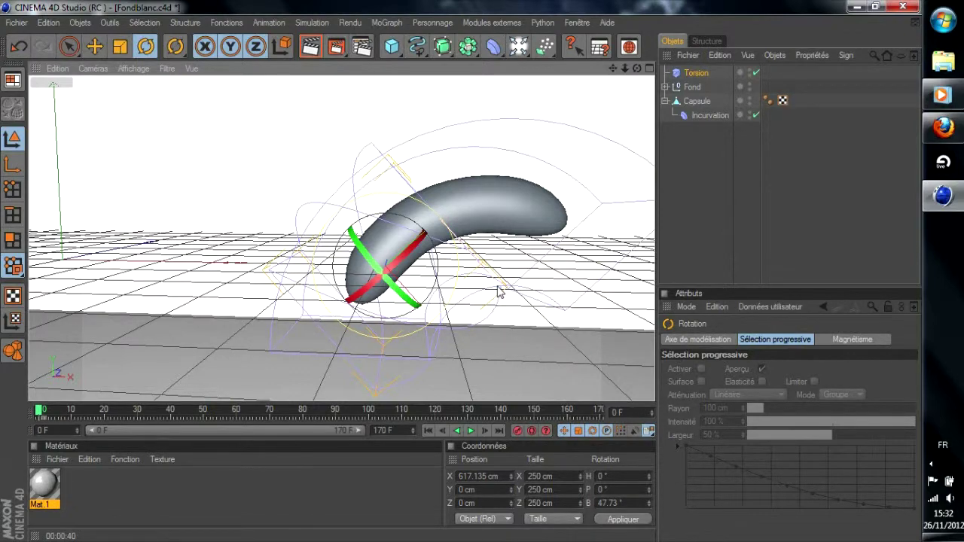
pyautogui.click(692, 74)
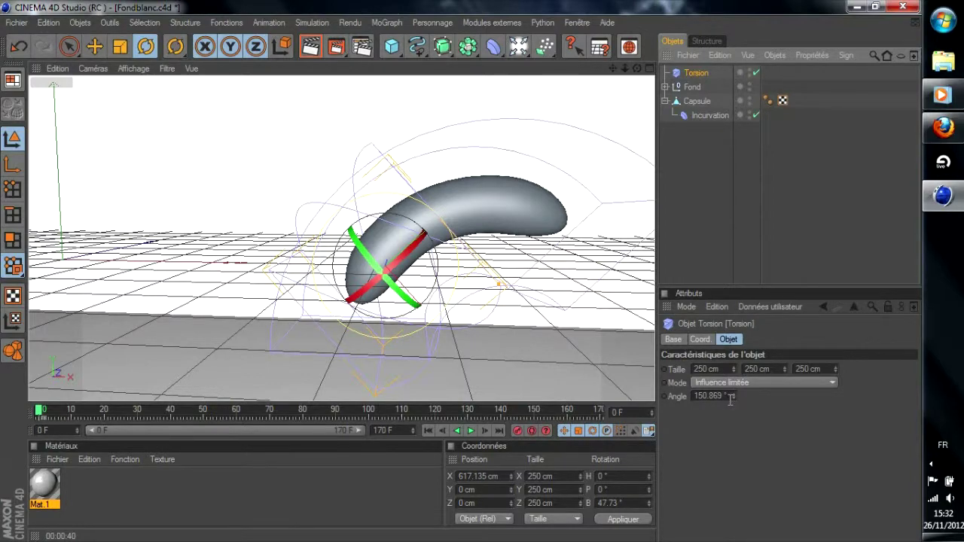
pyautogui.click(703, 339)
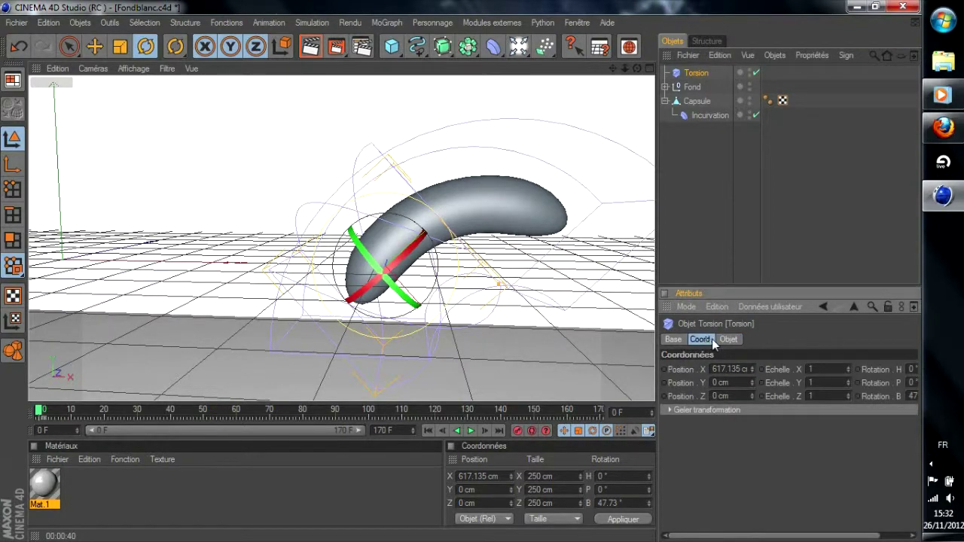
pyautogui.click(723, 340)
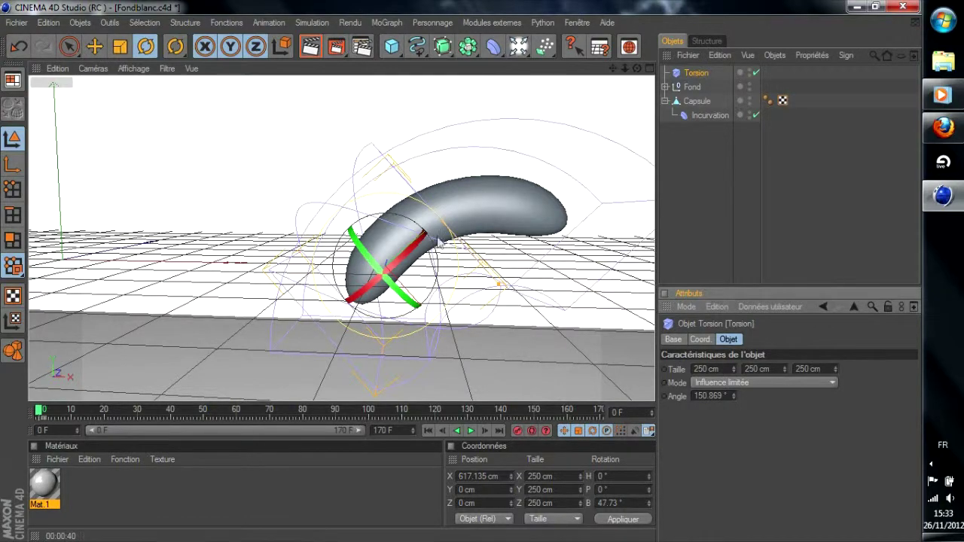
# Move the Torsion deformer up over the middle of the bent capsule and make it a child of the capsule.
pyautogui.press('e')
pyautogui.moveTo(452, 208); pyautogui.dragTo(511, 155)
pyautogui.moveTo(699, 73); pyautogui.dragTo(701, 103)
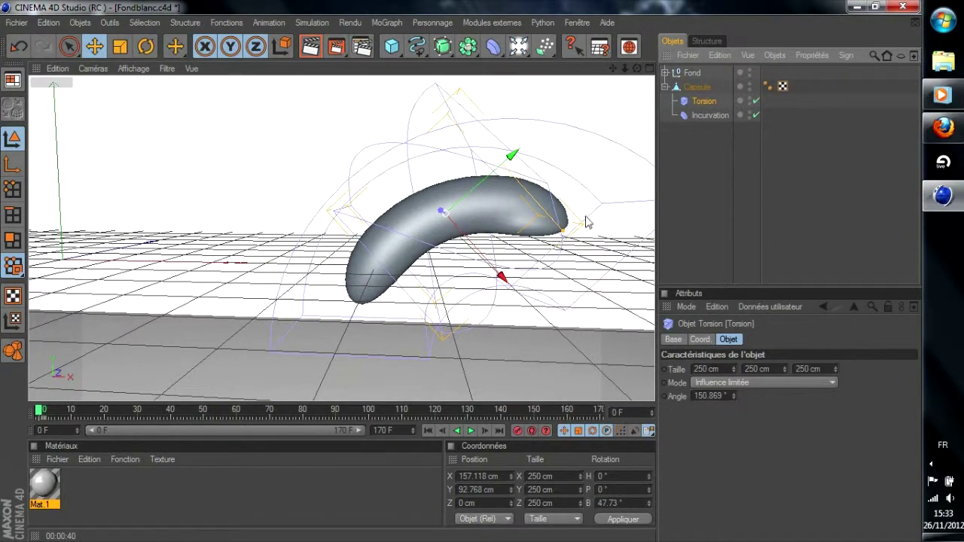
# Increase the Torsion deformer's twist angle to about 509° and rotate it to a bank of about 184°.
pyautogui.moveTo(562, 228); pyautogui.dragTo(542, 218)
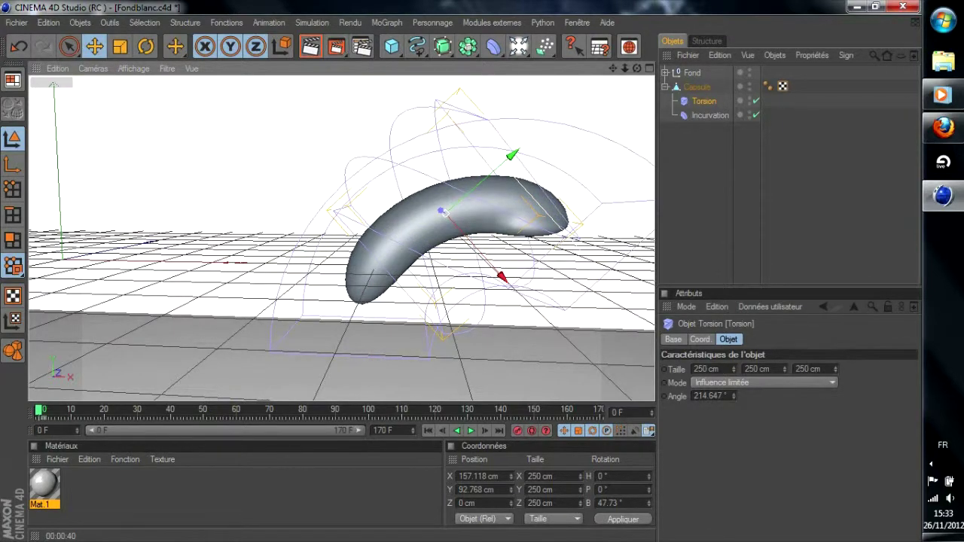
pyautogui.moveTo(542, 218); pyautogui.dragTo(576, 185)
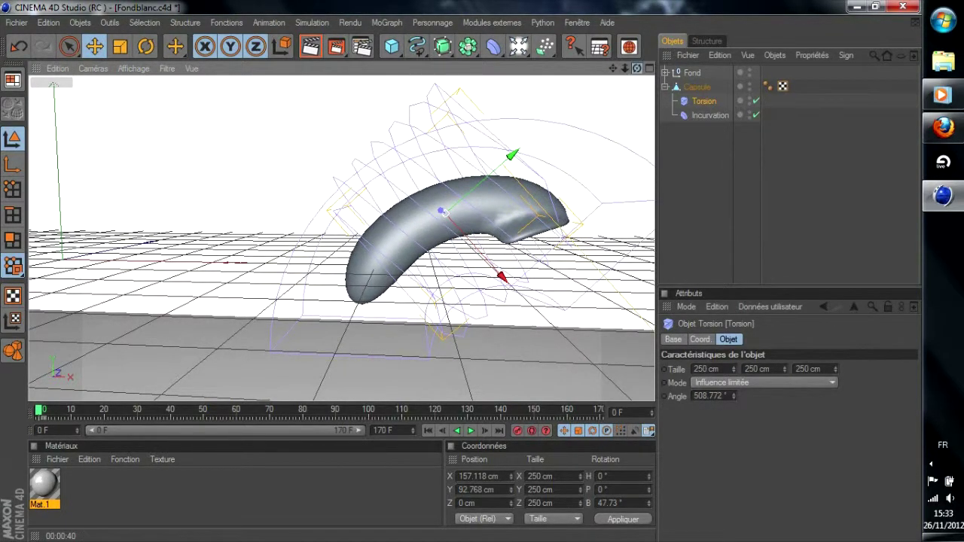
pyautogui.moveTo(636, 69); pyautogui.dragTo(558, 84)
pyautogui.press('r')
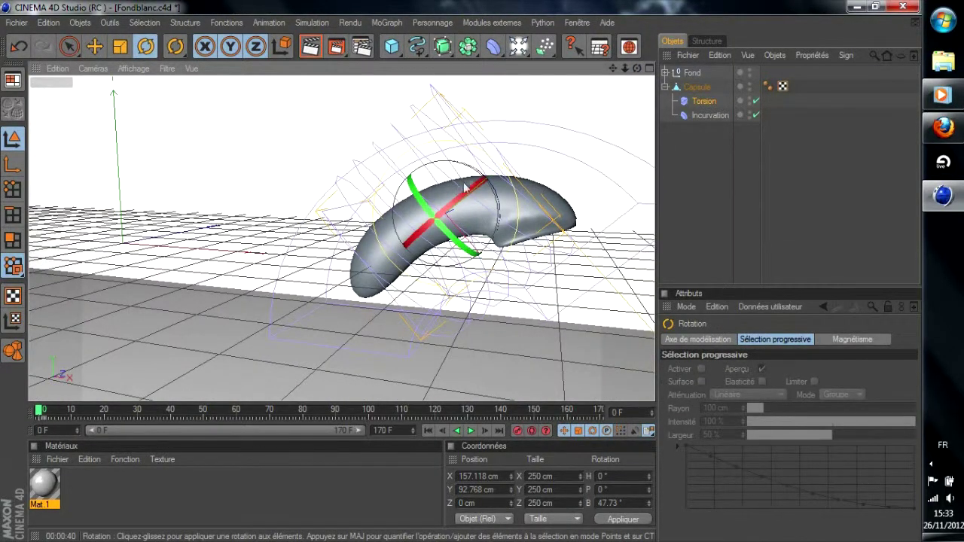
pyautogui.moveTo(471, 175); pyautogui.dragTo(519, 406)
pyautogui.moveTo(613, 69)
pyautogui.mouseDown()
pyautogui.moveTo(520, 84)
pyautogui.moveTo(633, 88)
pyautogui.moveTo(535, 93)
pyautogui.moveTo(640, 87)
pyautogui.moveTo(622, 69)
pyautogui.mouseUp()
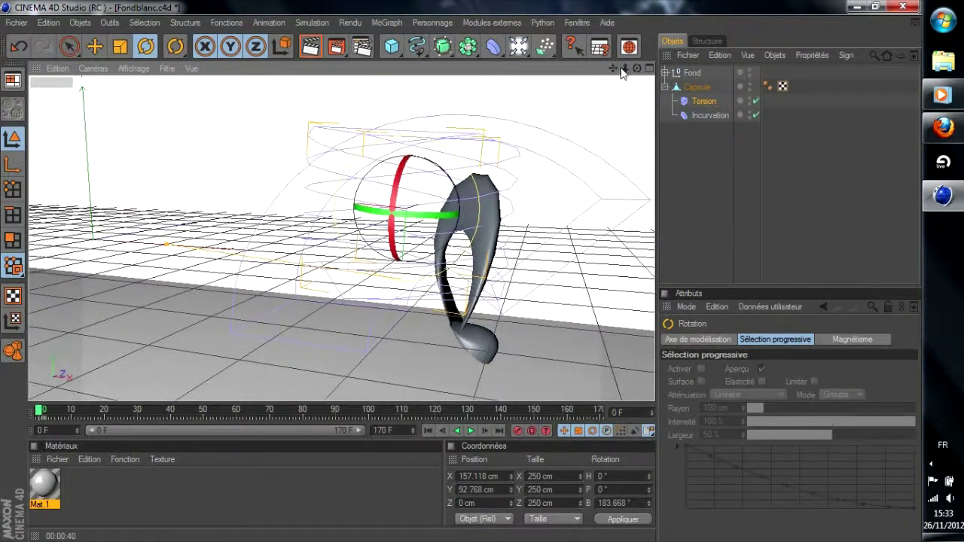
# Rotate the capsule to a heading of about 46° and render the view to check the shape.
pyautogui.click(696, 86)
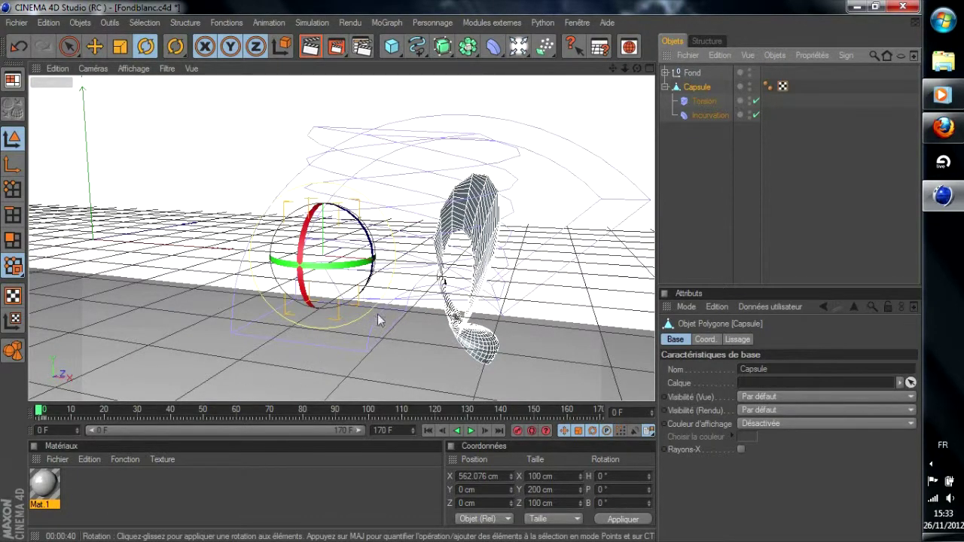
pyautogui.moveTo(375, 262)
pyautogui.mouseDown()
pyautogui.moveTo(363, 267)
pyautogui.moveTo(399, 262)
pyautogui.moveTo(373, 270)
pyautogui.mouseUp()
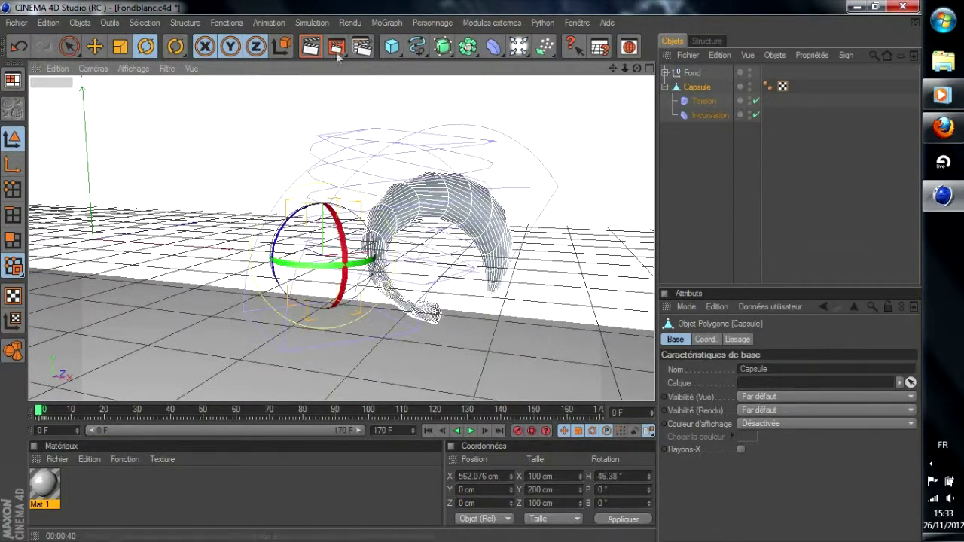
pyautogui.click(311, 47)
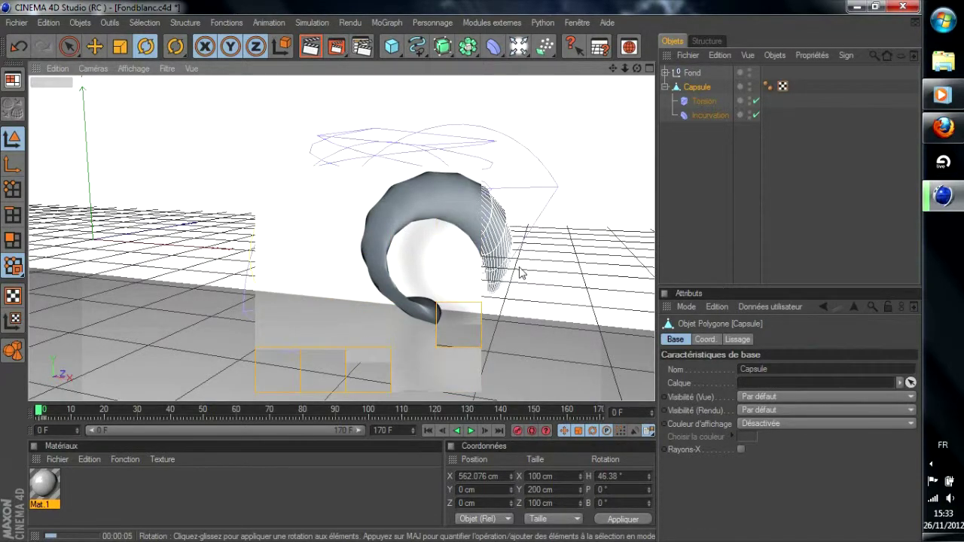
pyautogui.scroll(3, 488, 289)
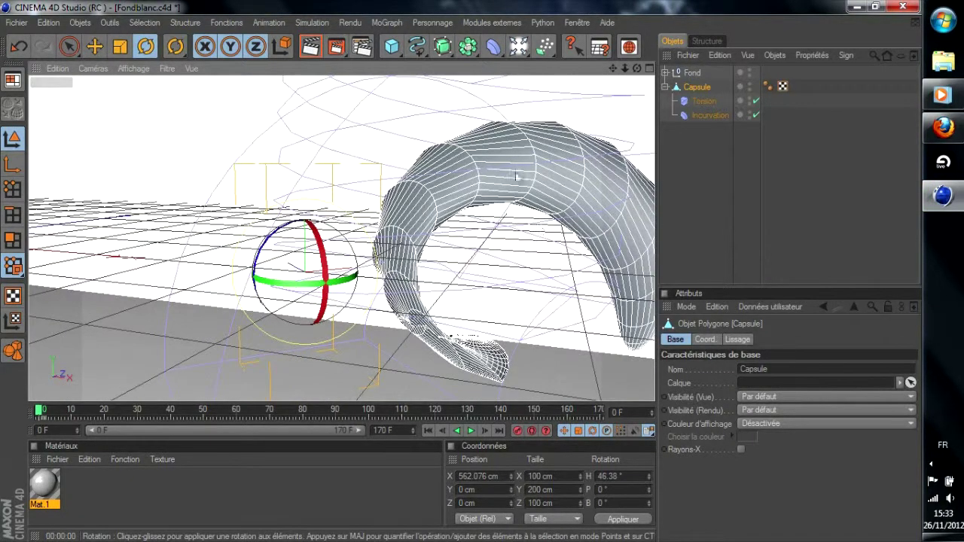
# Add a Hyper NURBS object and make the capsule its child to smooth the shape.
pyautogui.click(693, 103)
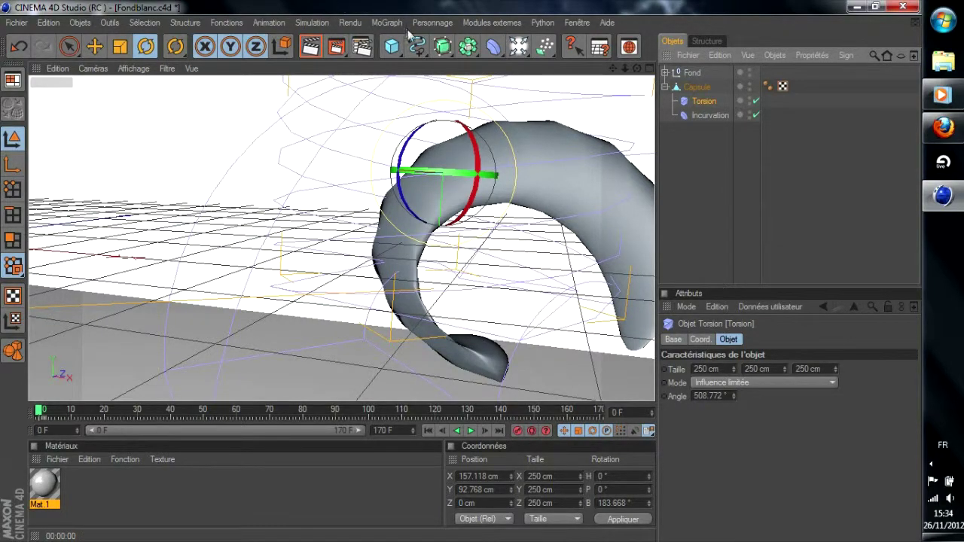
pyautogui.click(443, 49)
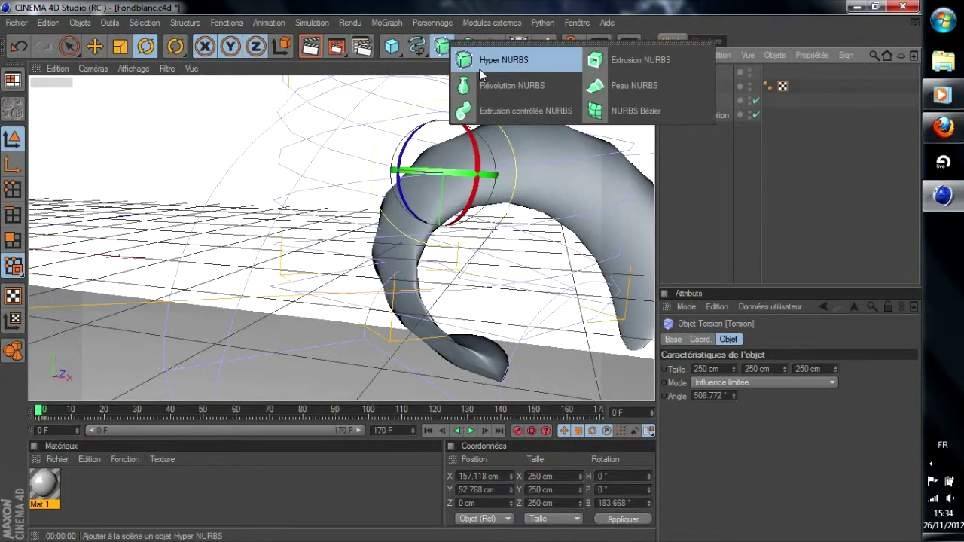
pyautogui.click(443, 48)
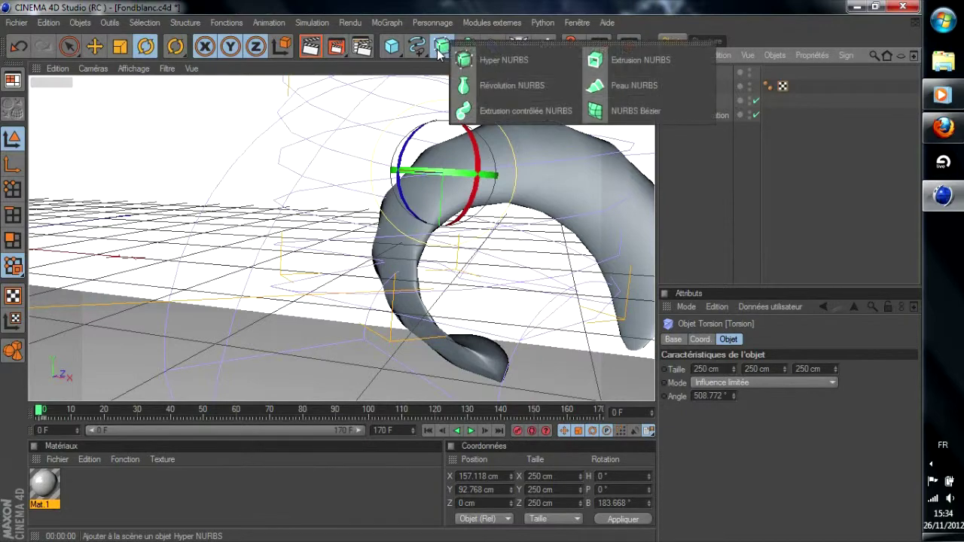
pyautogui.click(443, 48)
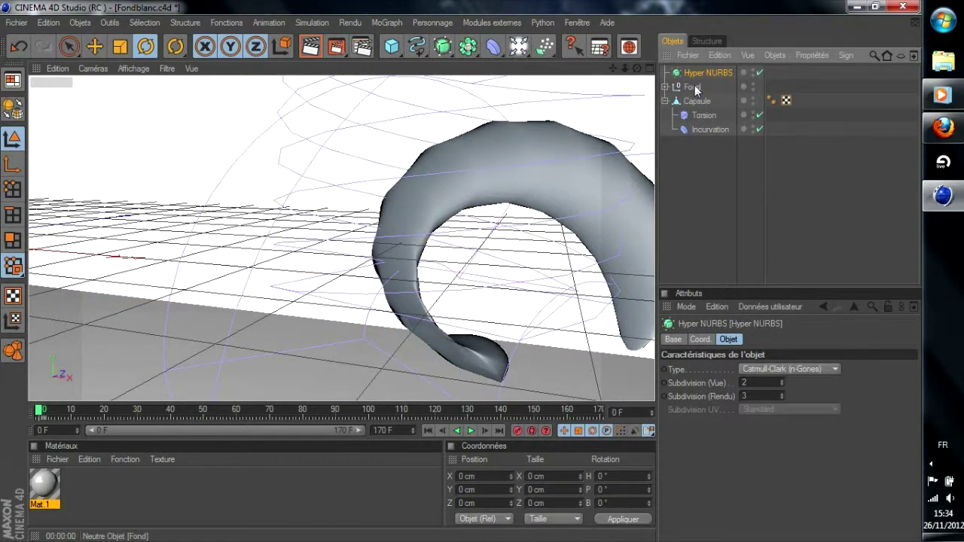
pyautogui.moveTo(690, 100); pyautogui.dragTo(694, 75)
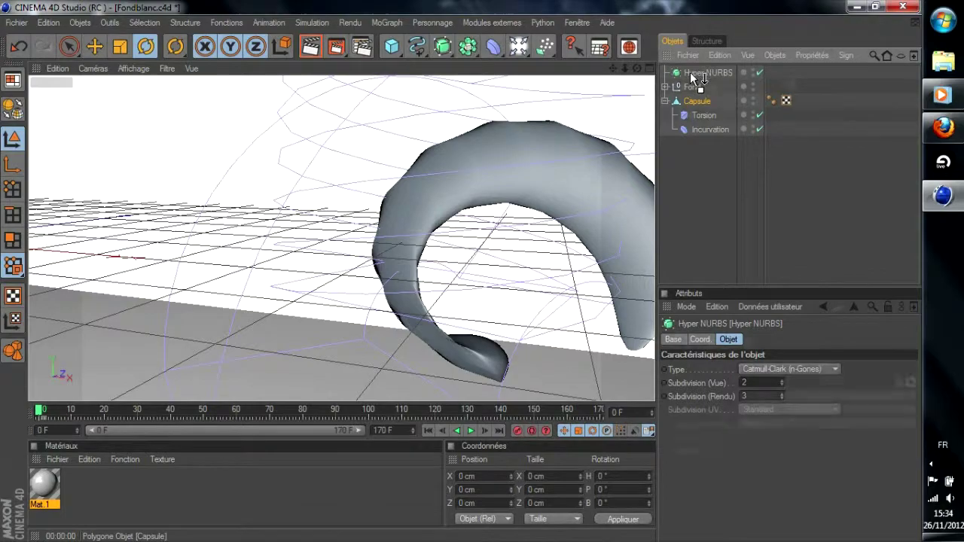
pyautogui.moveTo(512, 204); pyautogui.dragTo(514, 205)
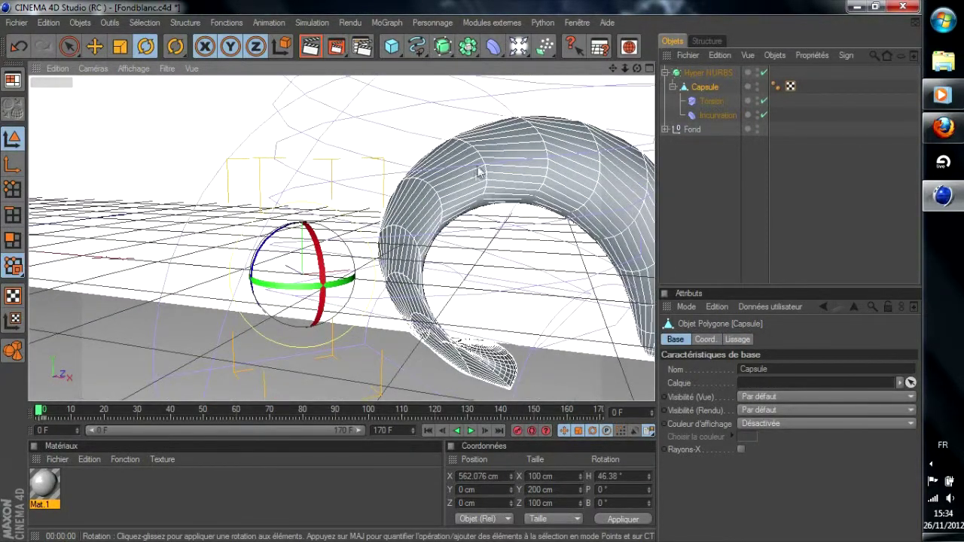
# Duplicate the Torsion deformer inside the capsule and rotate the copy to about H -3.6°, P 44.2°, B 185.1°.
pyautogui.click(700, 100)
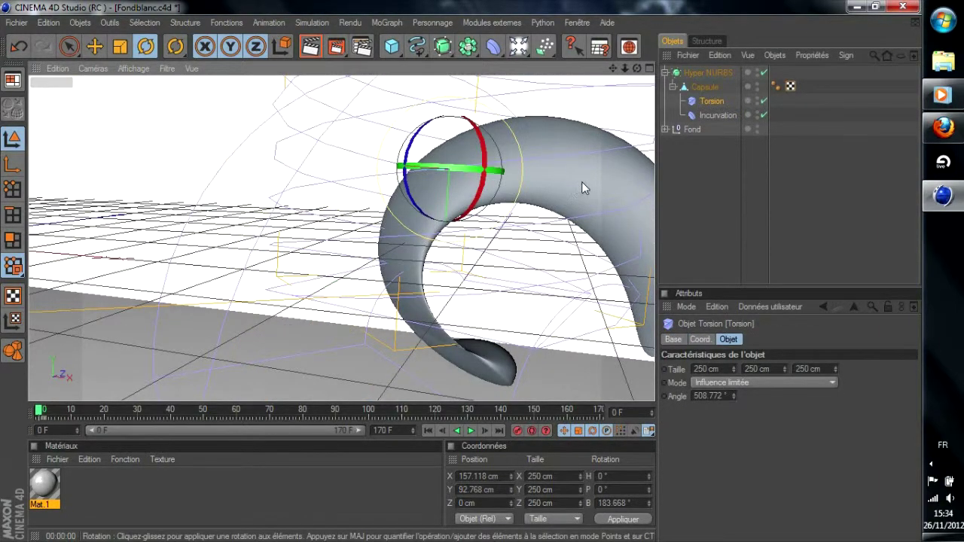
pyautogui.hotkey('ctrl', 'v')
pyautogui.moveTo(697, 73); pyautogui.dragTo(700, 105)
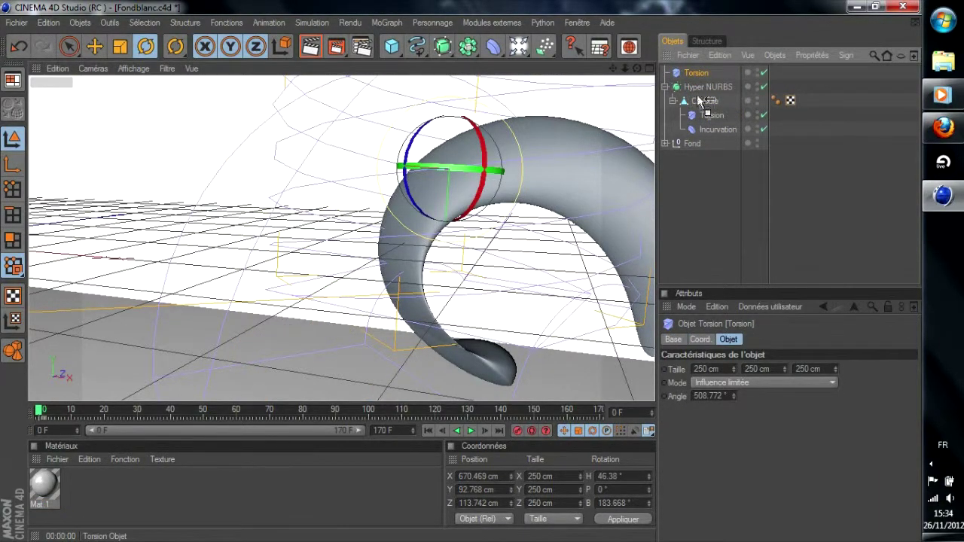
pyautogui.keyDown('alt'); pyautogui.moveTo(620, 134); pyautogui.dragTo(473, 201); pyautogui.keyUp('alt')
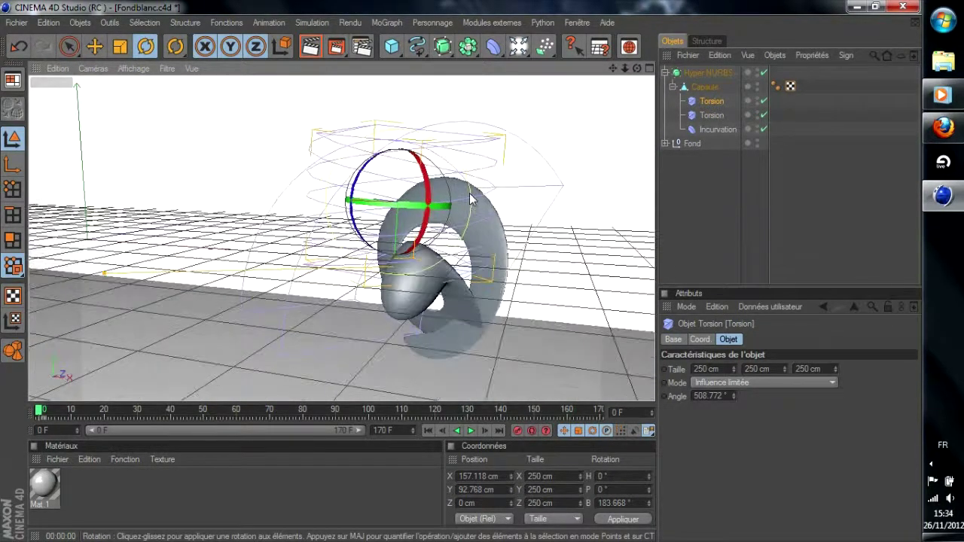
pyautogui.moveTo(424, 178); pyautogui.dragTo(412, 207)
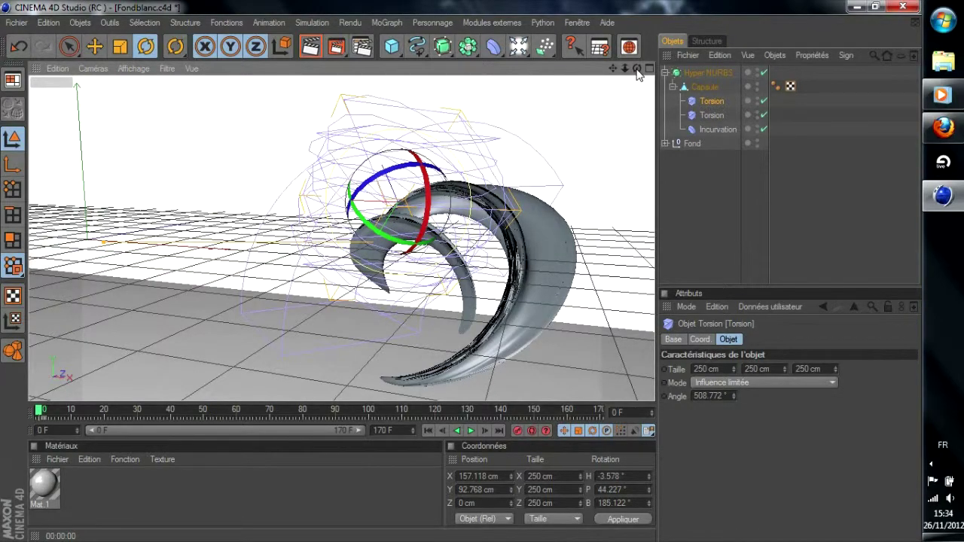
pyautogui.moveTo(637, 71); pyautogui.dragTo(612, 68)
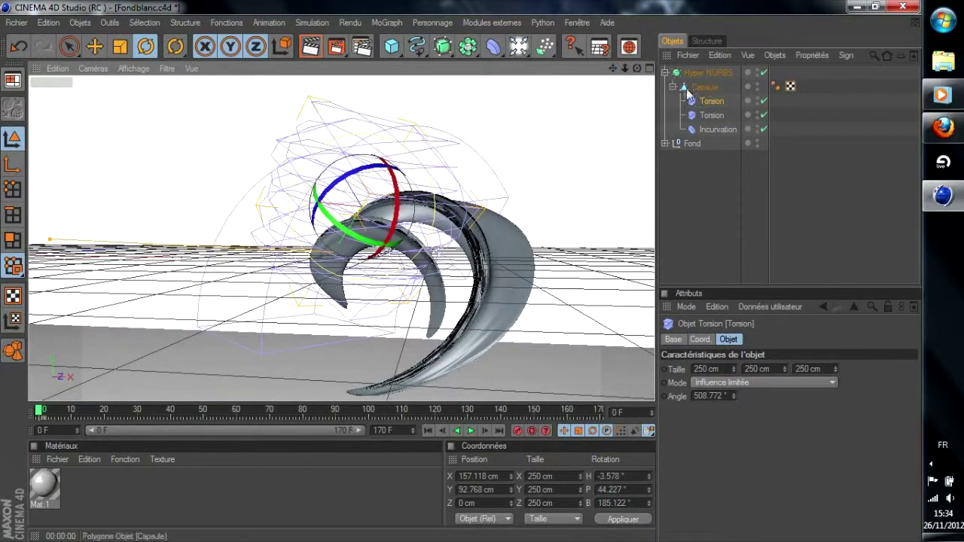
# Collapse the Hyper NURBS hierarchy in the object list and rename the Hyper NURBS as 1.
pyautogui.click(665, 73)
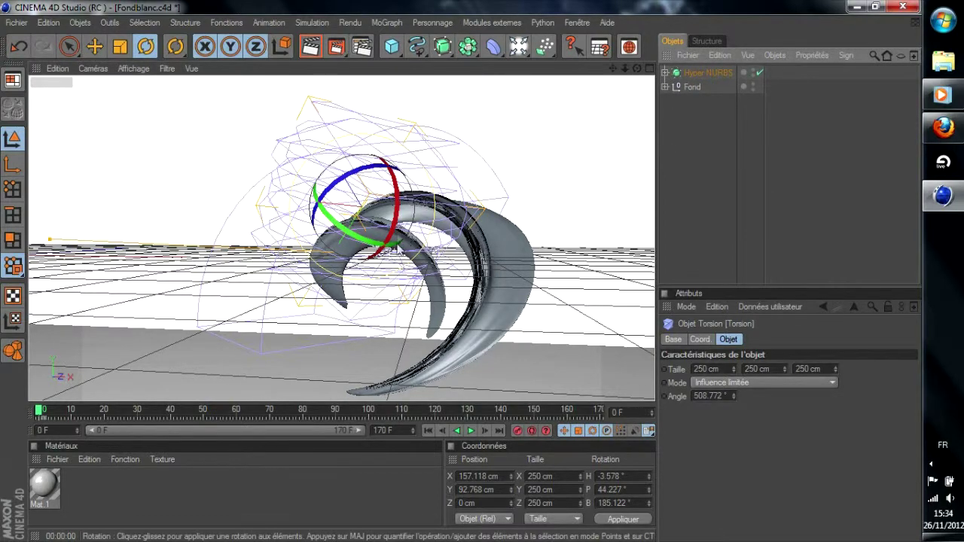
pyautogui.click(664, 73)
pyautogui.click(664, 73)
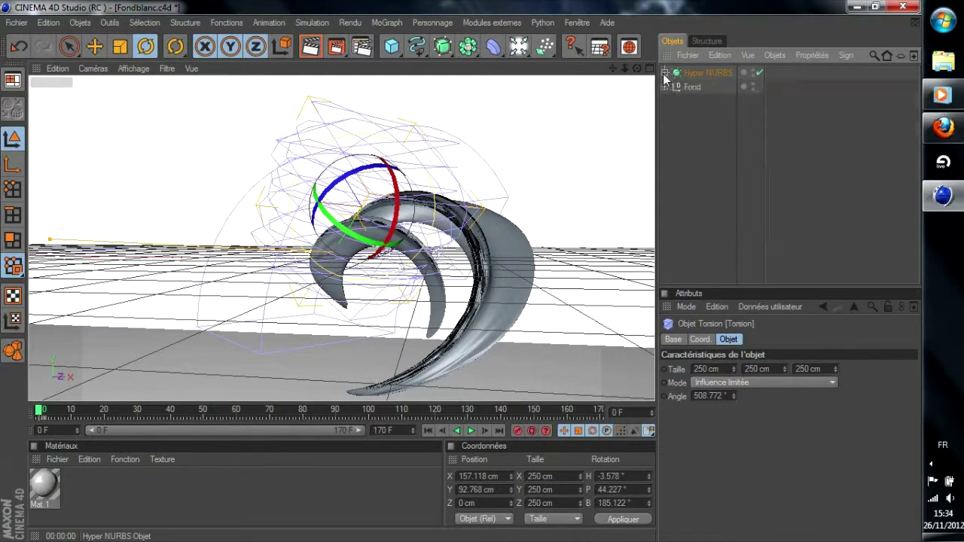
pyautogui.doubleClick(697, 72)
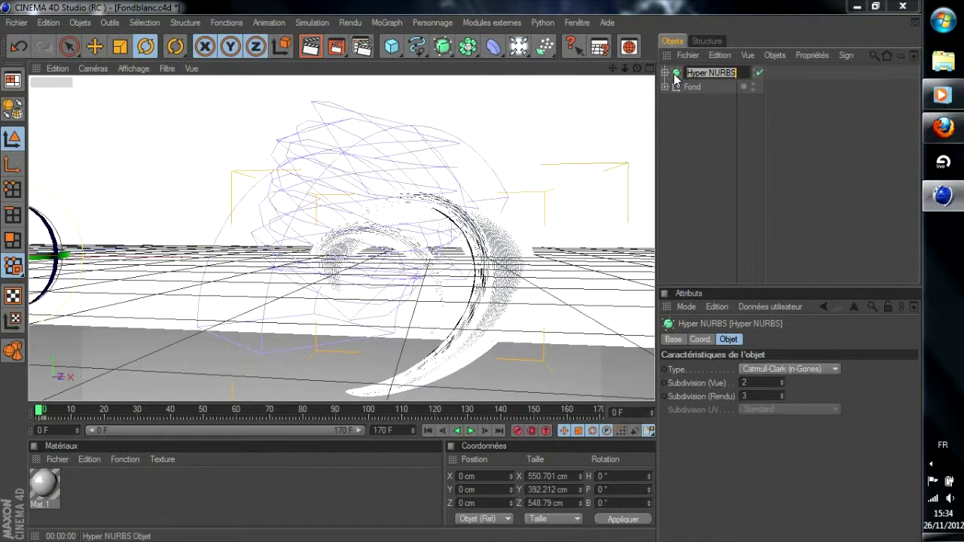
pyautogui.write('1')
pyautogui.press('Return')
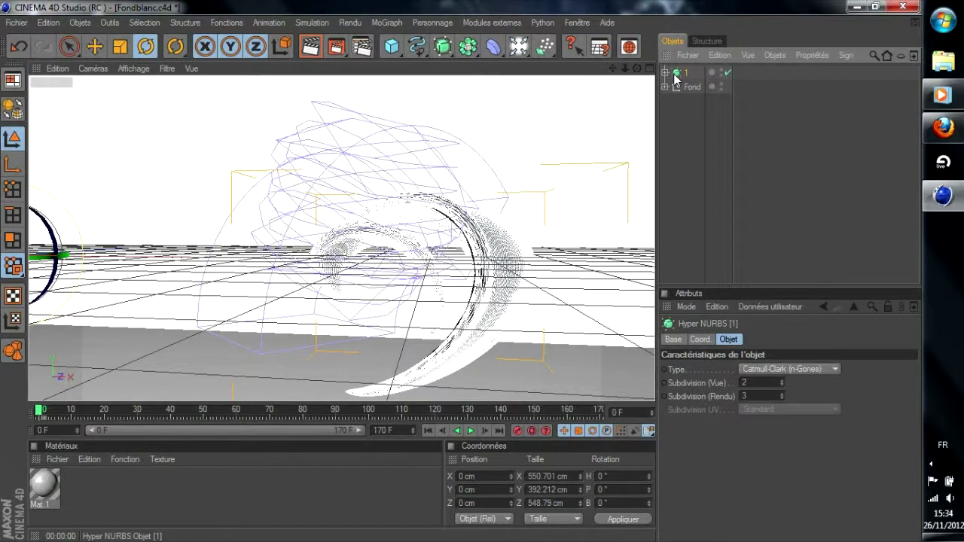
# Paste a duplicate of Hyper NURBS object 1 and rename the copy as 2.
pyautogui.hotkey('ctrl', 'v')
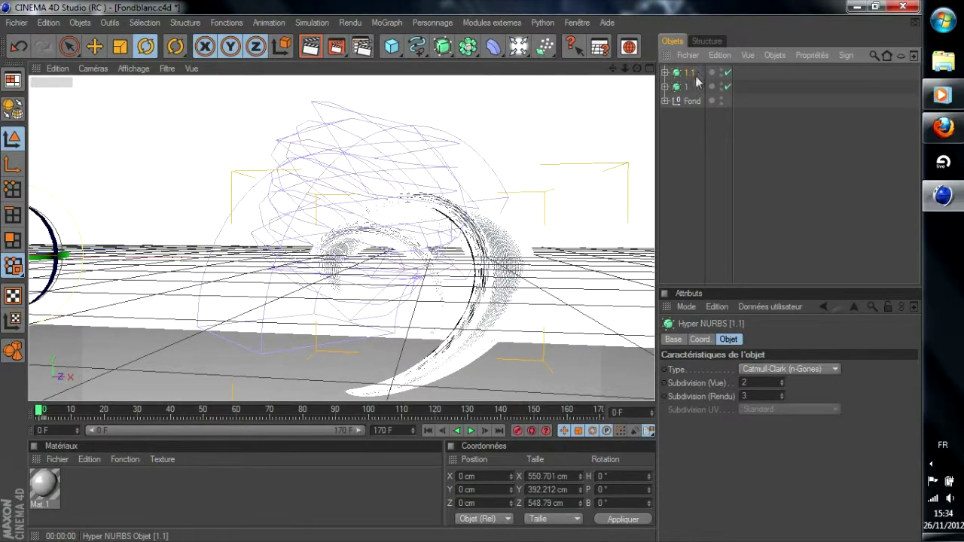
pyautogui.doubleClick(694, 72)
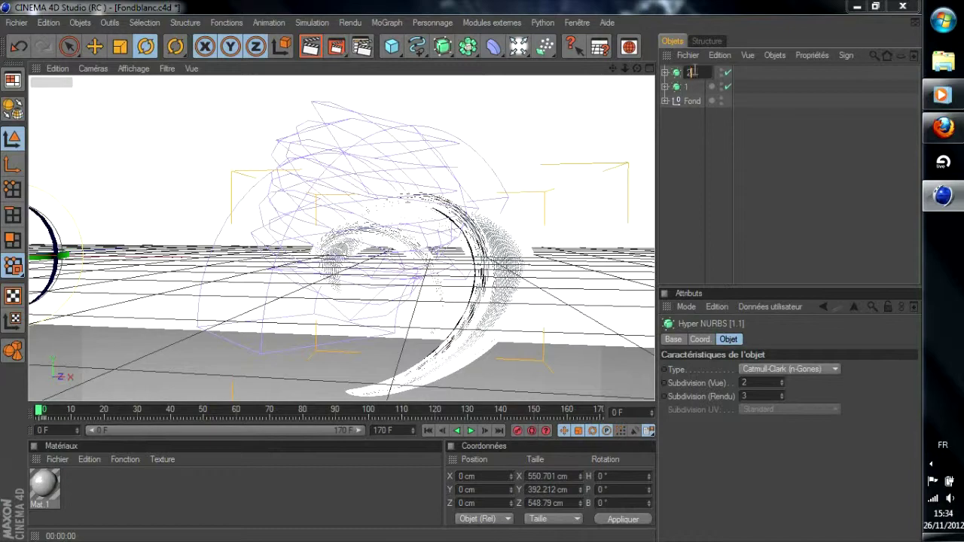
pyautogui.write('2')
pyautogui.press('Return')
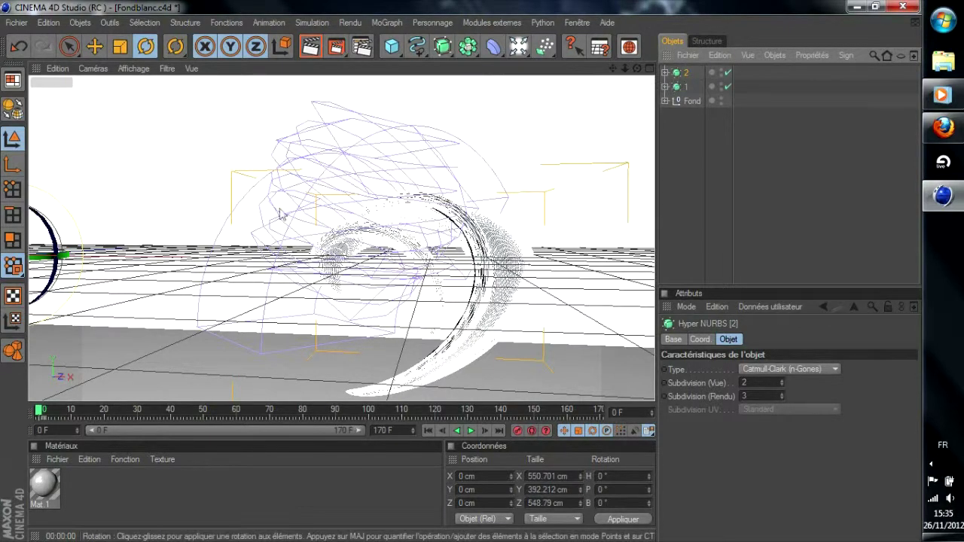
# Try moving Hyper NURBS copy 2 about 3.7 cm along the X axis, and undo the move.
pyautogui.press('e')
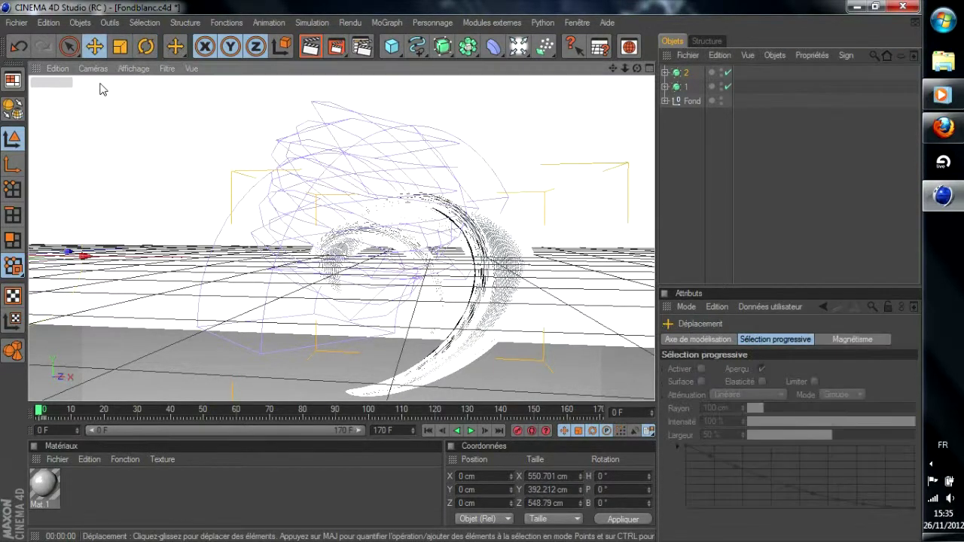
pyautogui.keyDown('alt'); pyautogui.moveTo(72, 247); pyautogui.dragTo(152, 251, button='right'); pyautogui.keyUp('alt')
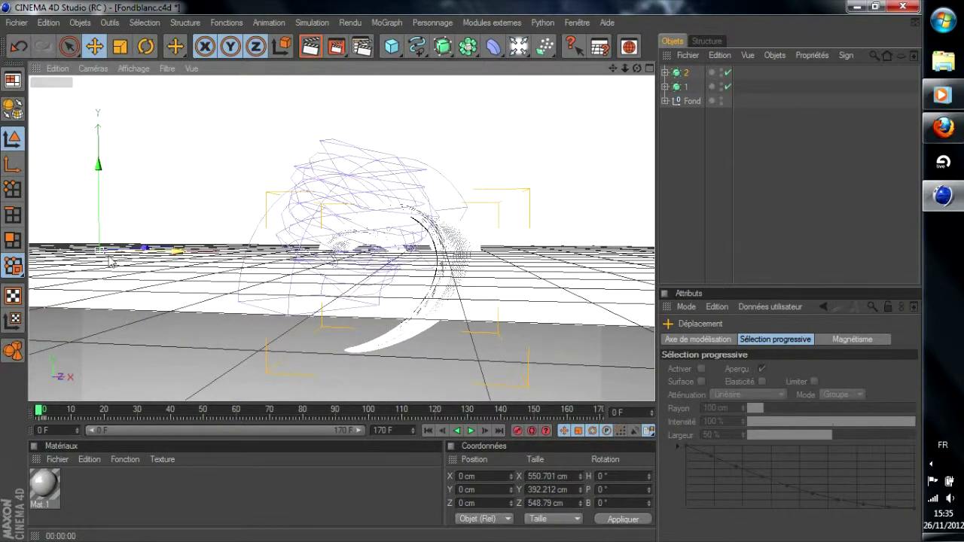
pyautogui.moveTo(156, 252); pyautogui.dragTo(178, 251)
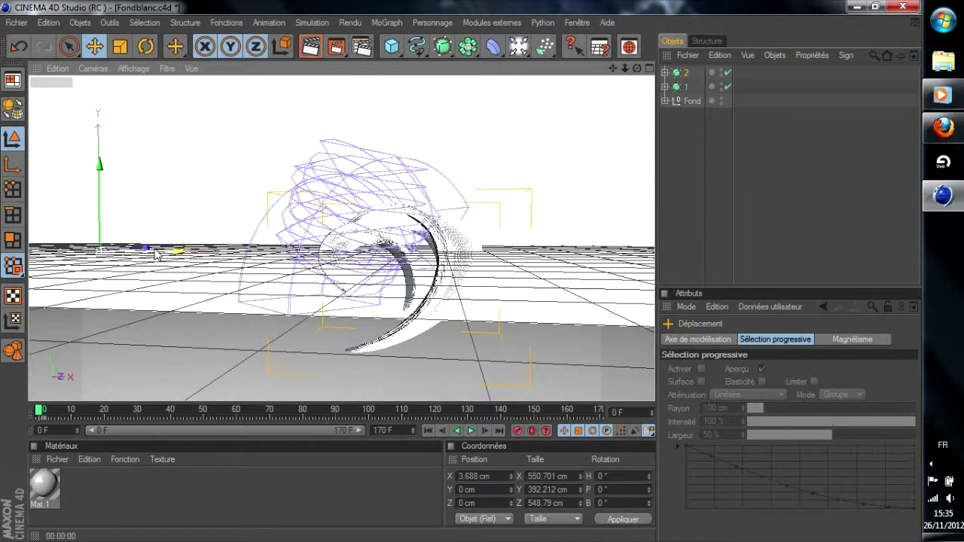
pyautogui.hotkey('ctrl', 'z')
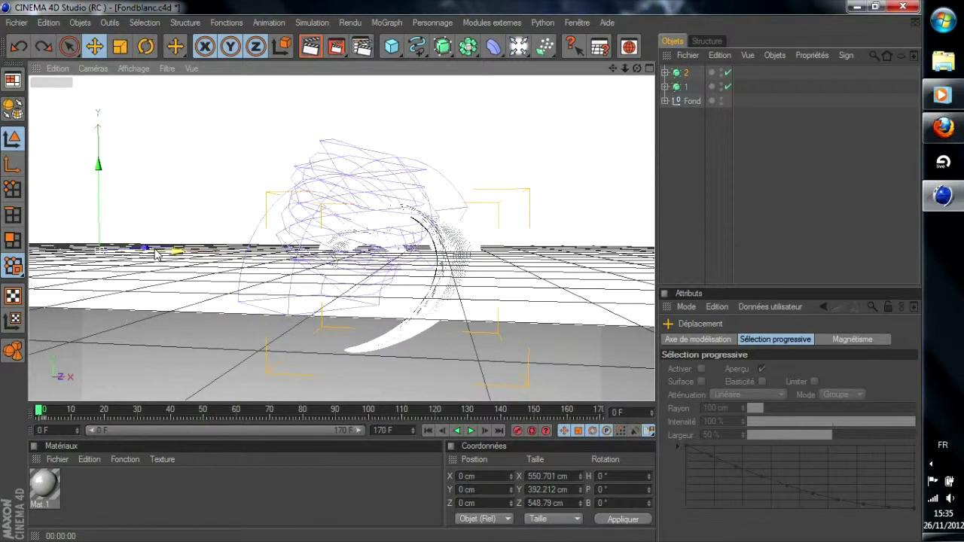
# Move only the axis of Hyper NURBS 2 along X to about 765.6 cm, and return to object editing.
pyautogui.click(13, 164)
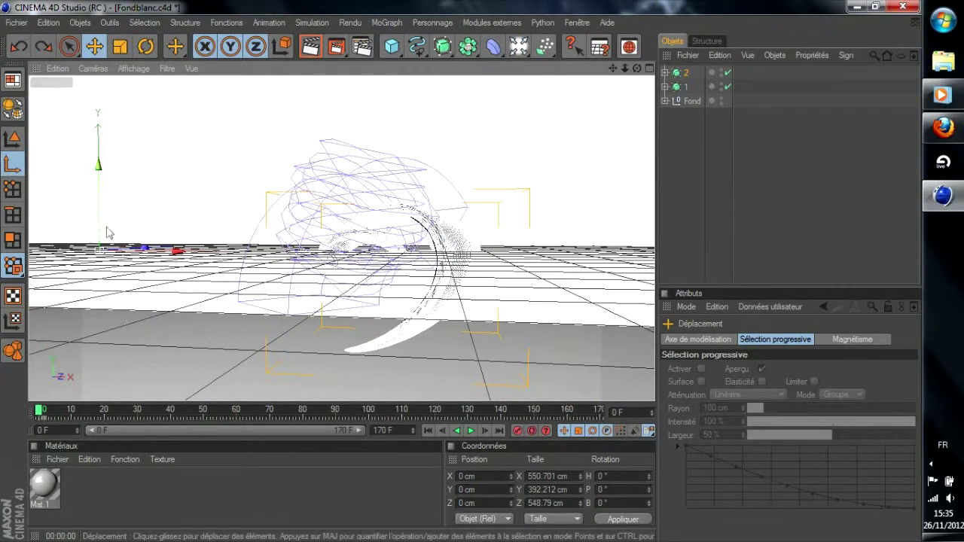
pyautogui.moveTo(177, 251); pyautogui.dragTo(411, 251)
pyautogui.scroll(2, 250, 247)
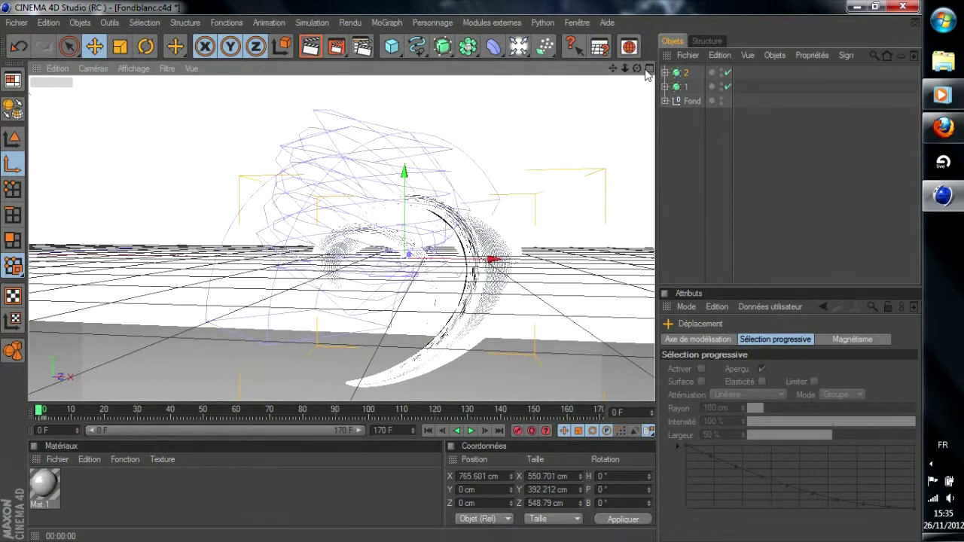
pyautogui.moveTo(636, 68); pyautogui.dragTo(402, 158)
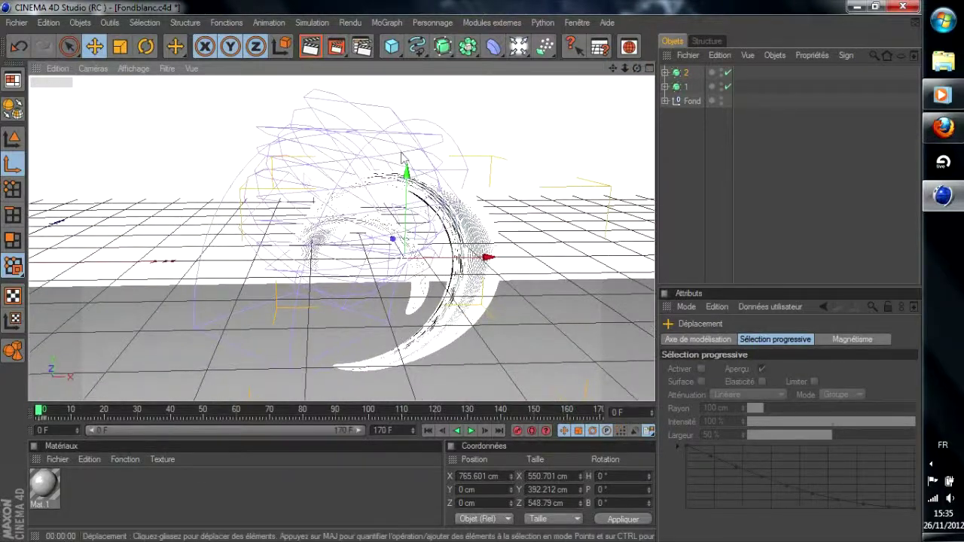
pyautogui.click(10, 141)
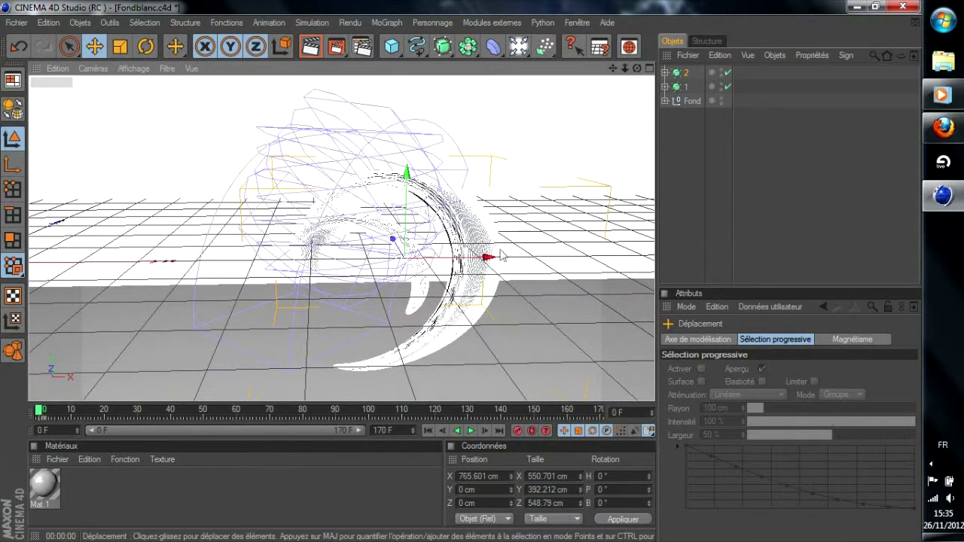
# Move Hyper NURBS 2 to about X 704 cm and rotate it to about H -179.0°, P 45.3°, B 5.2°.
pyautogui.moveTo(488, 257); pyautogui.dragTo(265, 310)
pyautogui.press('r')
pyautogui.moveTo(354, 226); pyautogui.dragTo(315, 245)
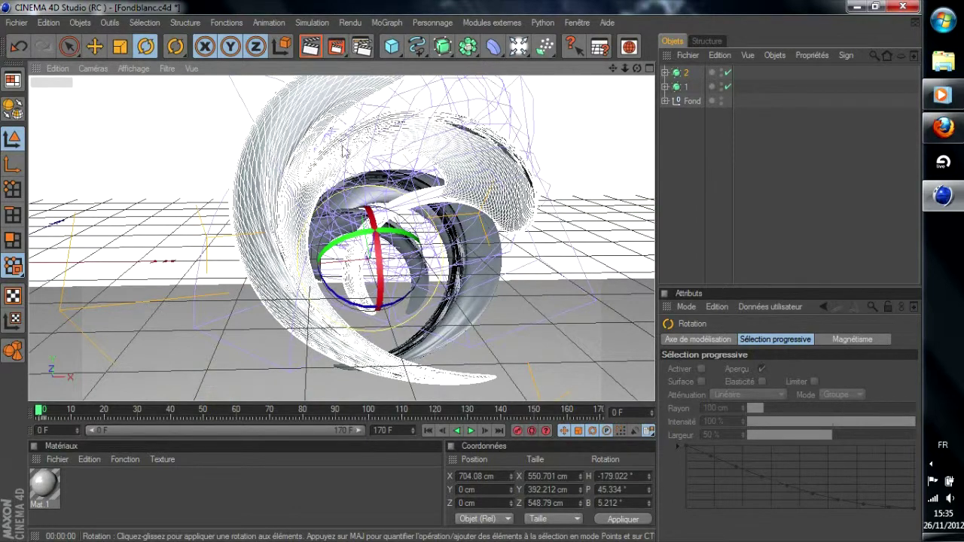
# Scale Hyper NURBS 2 down to about 390 × 278 × 389 cm and rotate it to about H -151.2°, P 34.9°, B 5.0°.
pyautogui.click(120, 47)
pyautogui.moveTo(188, 150); pyautogui.dragTo(135, 151)
pyautogui.click(145, 47)
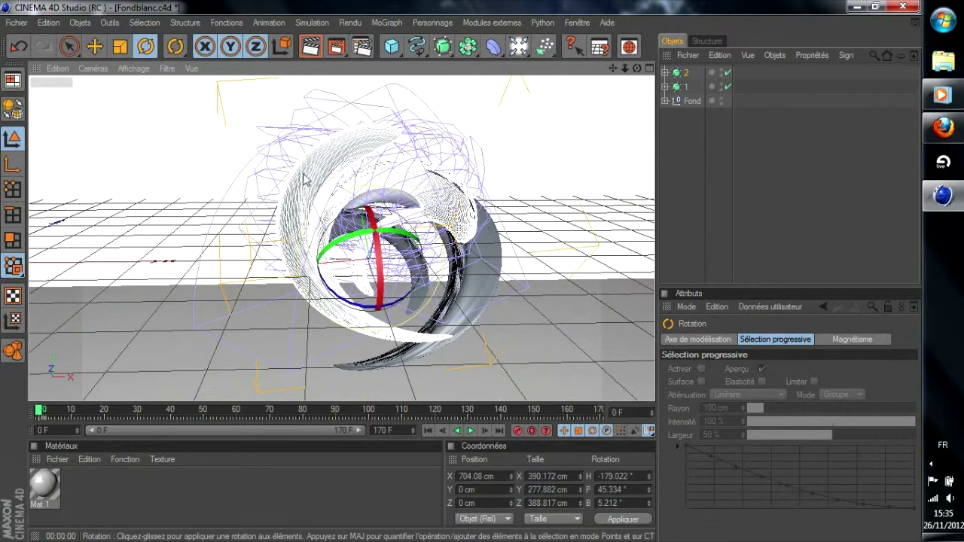
pyautogui.moveTo(366, 273); pyautogui.dragTo(160, 111)
# Position Hyper NURBS 2 at about X 586.8 cm, Y -131.5 cm, Z 121.6 cm against the first shape.
pyautogui.press('e')
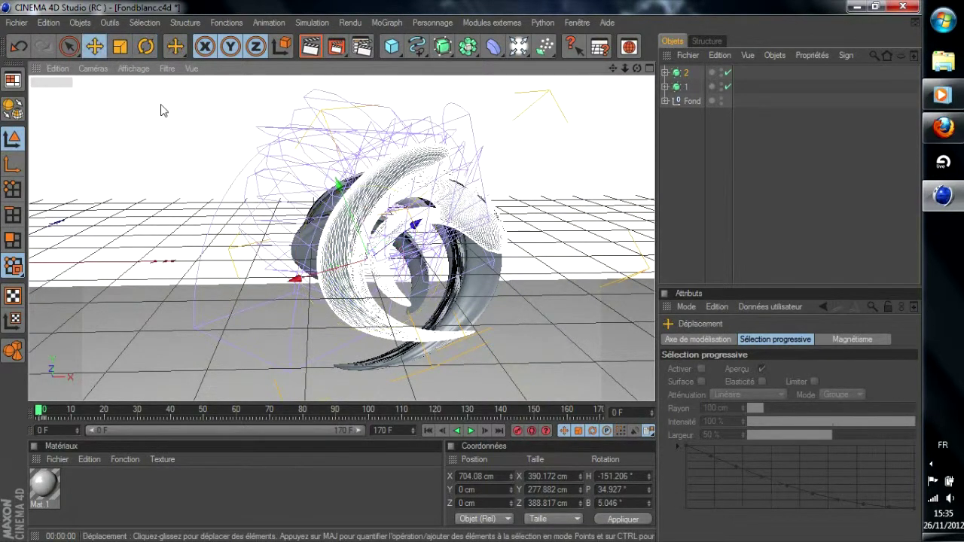
pyautogui.moveTo(414, 224); pyautogui.dragTo(347, 270)
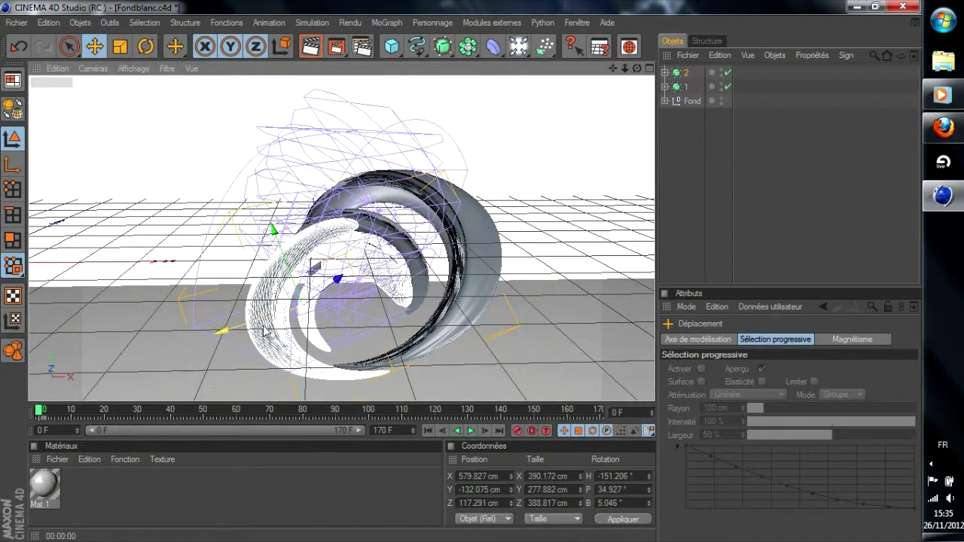
pyautogui.moveTo(263, 324); pyautogui.dragTo(227, 329)
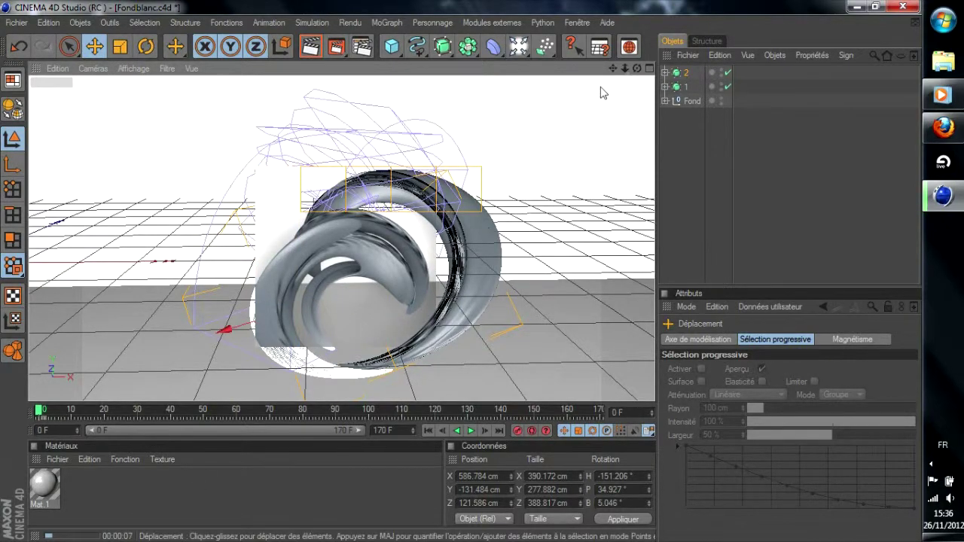
pyautogui.click(685, 72)
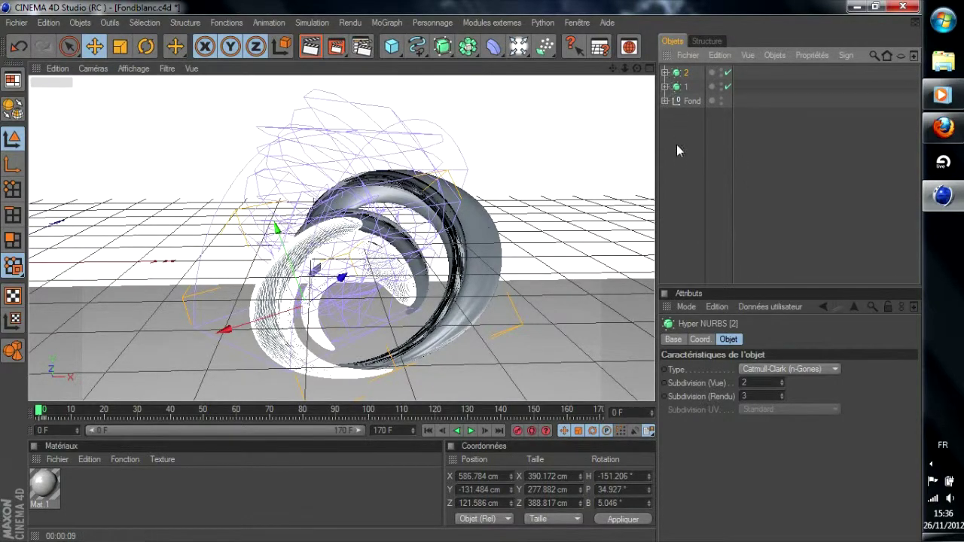
# Add a cube and move it along X to about 707.4 cm, in front of the curled shapes.
pyautogui.click(391, 47)
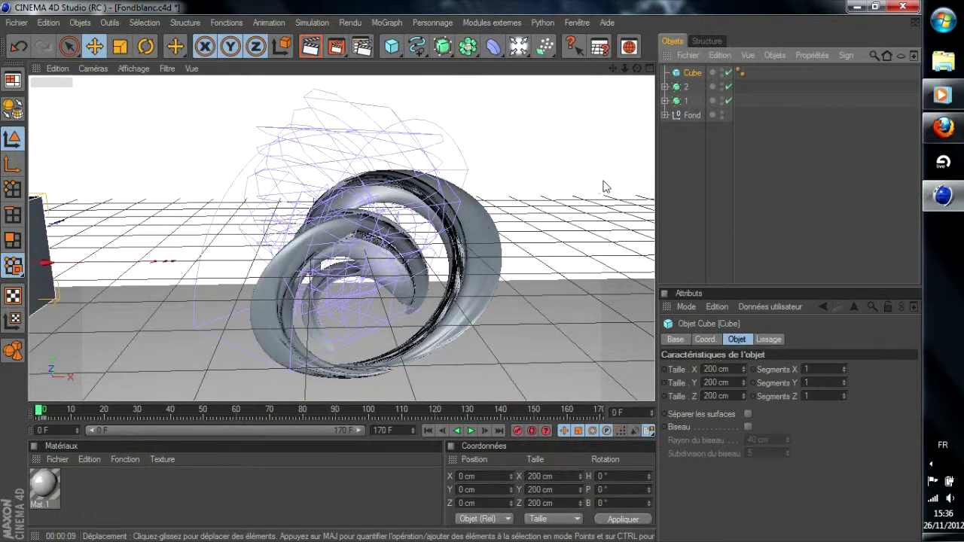
pyautogui.scroll(-3, 112, 275)
pyautogui.moveTo(158, 260); pyautogui.dragTo(481, 252)
pyautogui.scroll(3, 482, 252)
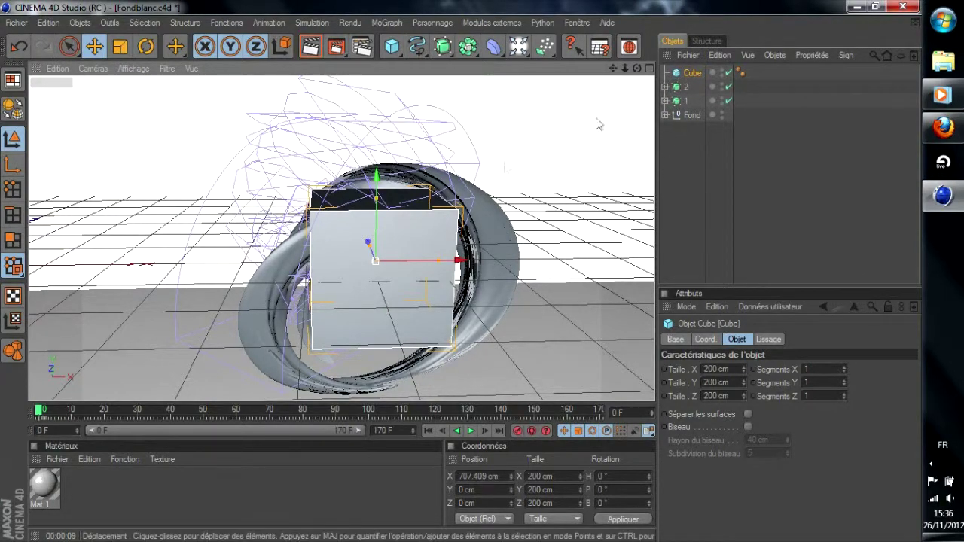
# Add an Incurvation (bend) deformer, keep it above the cube in the hierarchy, and move it to about X 705.5 cm.
pyautogui.click(495, 47)
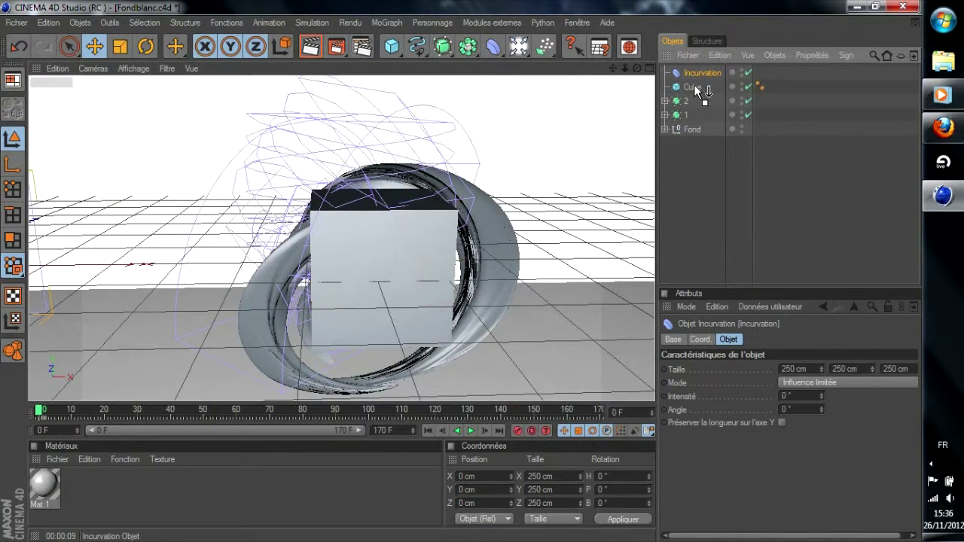
pyautogui.moveTo(701, 90); pyautogui.dragTo(700, 89)
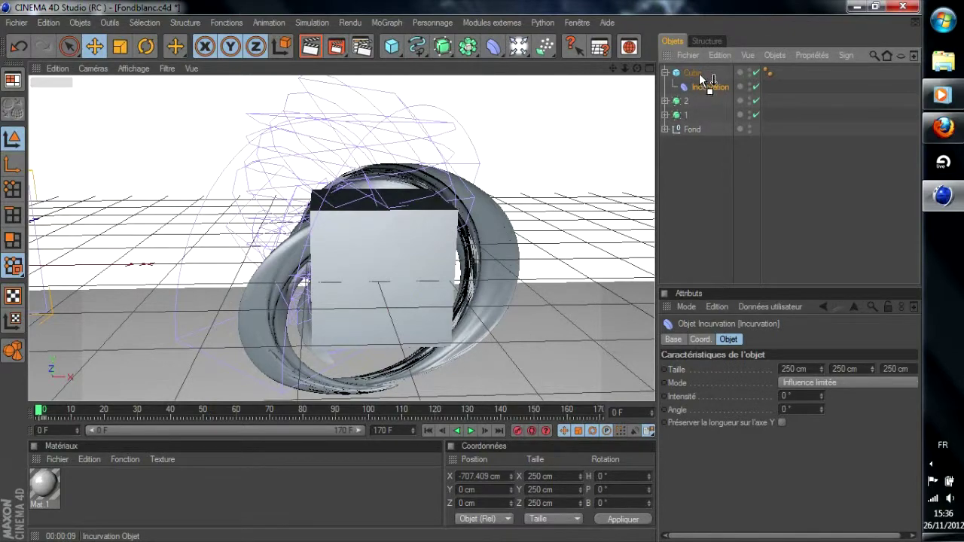
pyautogui.moveTo(704, 71); pyautogui.dragTo(696, 70)
pyautogui.scroll(-5, 198, 251)
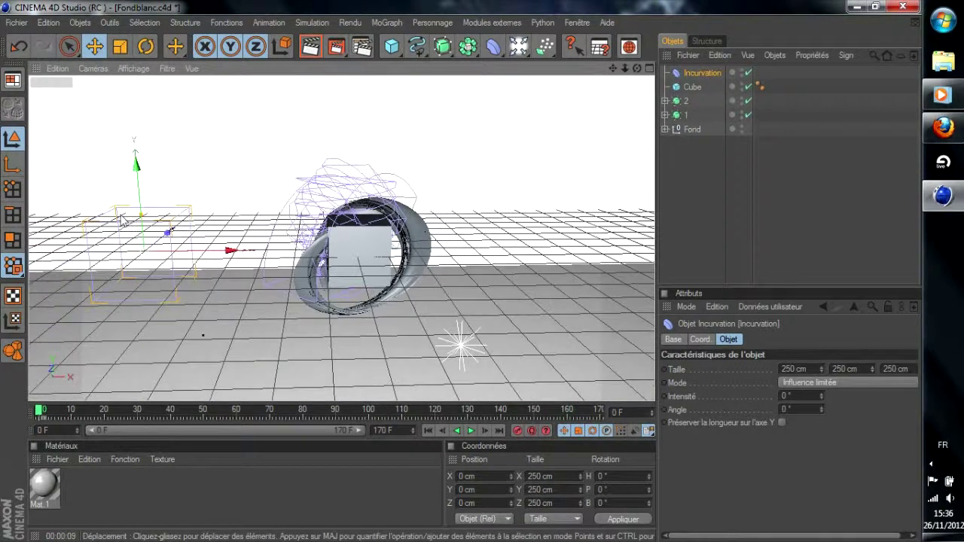
pyautogui.moveTo(198, 251); pyautogui.dragTo(414, 249)
pyautogui.scroll(5, 267, 229)
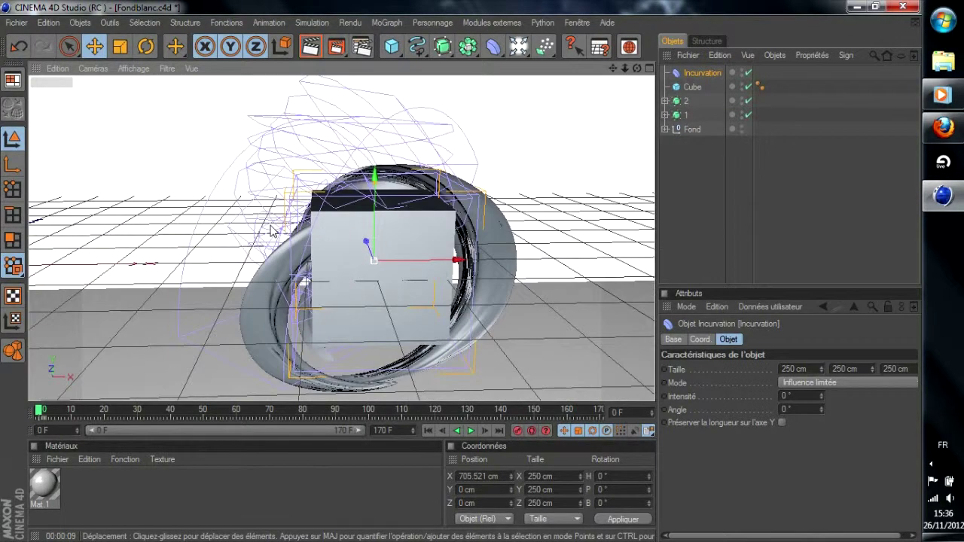
pyautogui.scroll(-2, 268, 233)
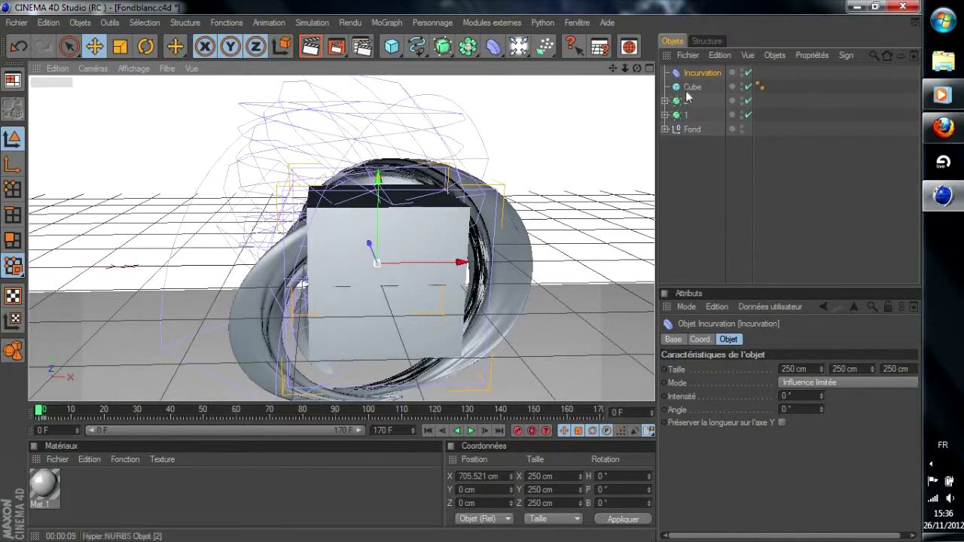
# Switch the smoothing of Hyper NURBS 2 and 1 off and on again to compare the shapes.
pyautogui.click(747, 104)
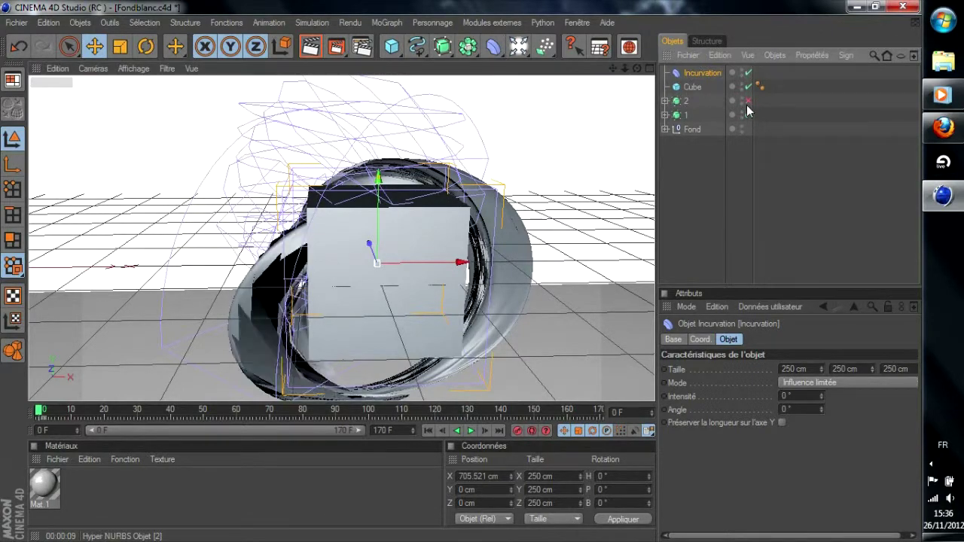
pyautogui.click(747, 104)
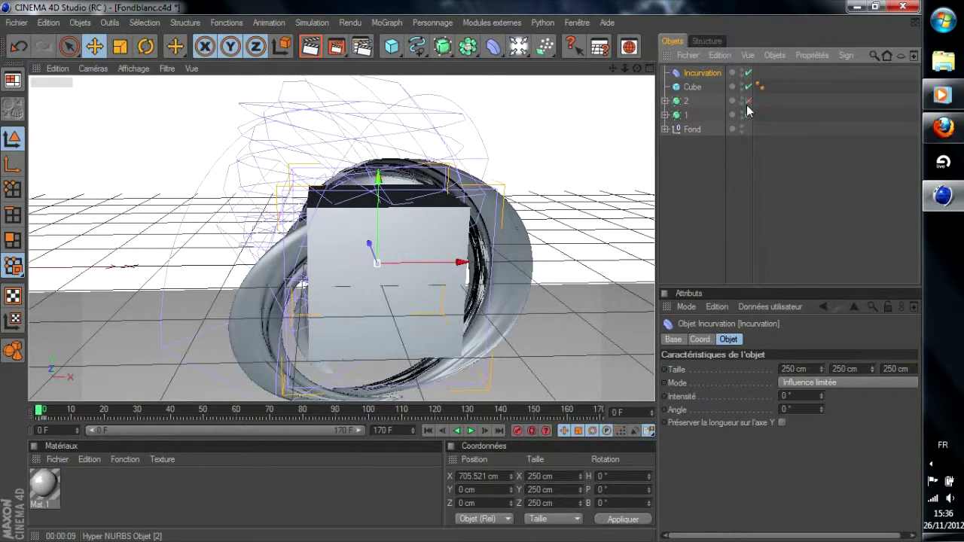
pyautogui.click(747, 104)
pyautogui.click(747, 117)
pyautogui.click(748, 115)
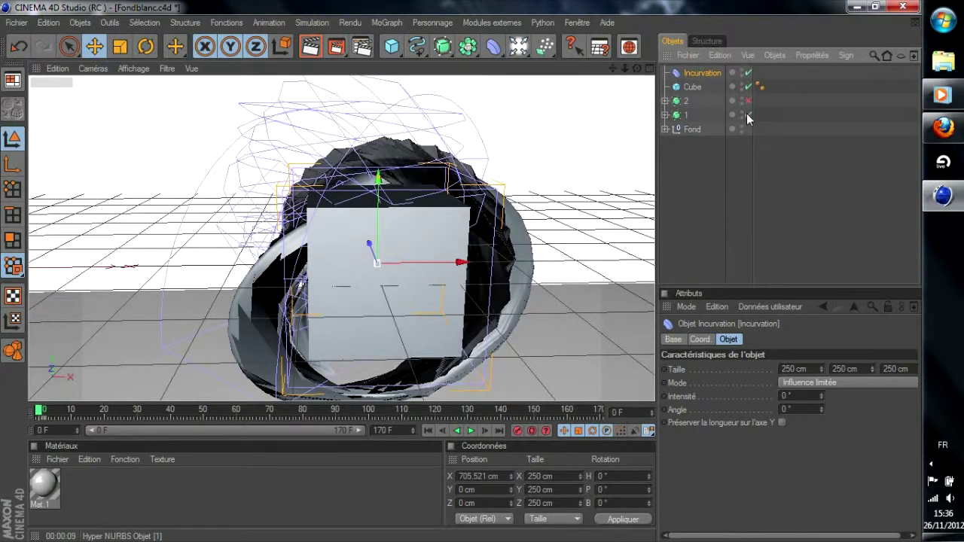
pyautogui.click(747, 115)
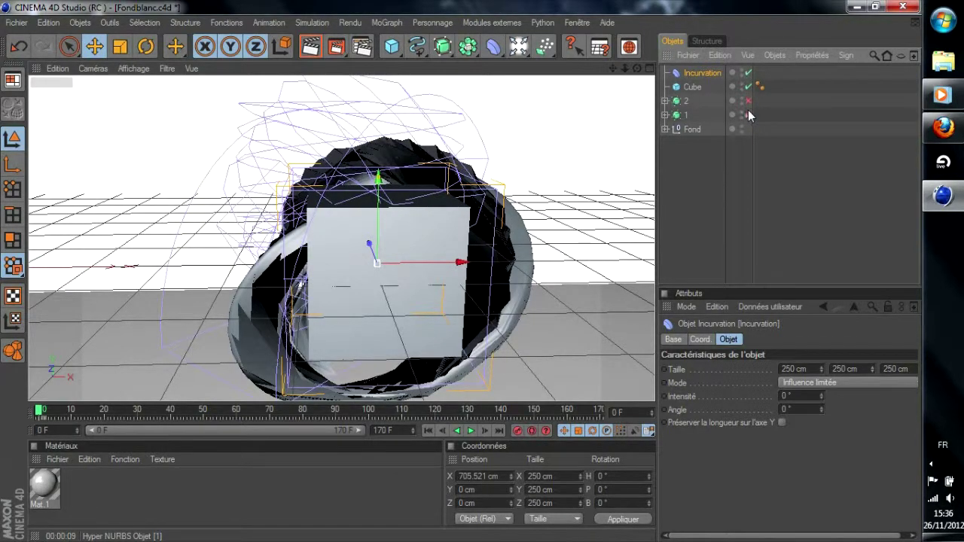
pyautogui.click(748, 115)
pyautogui.click(748, 101)
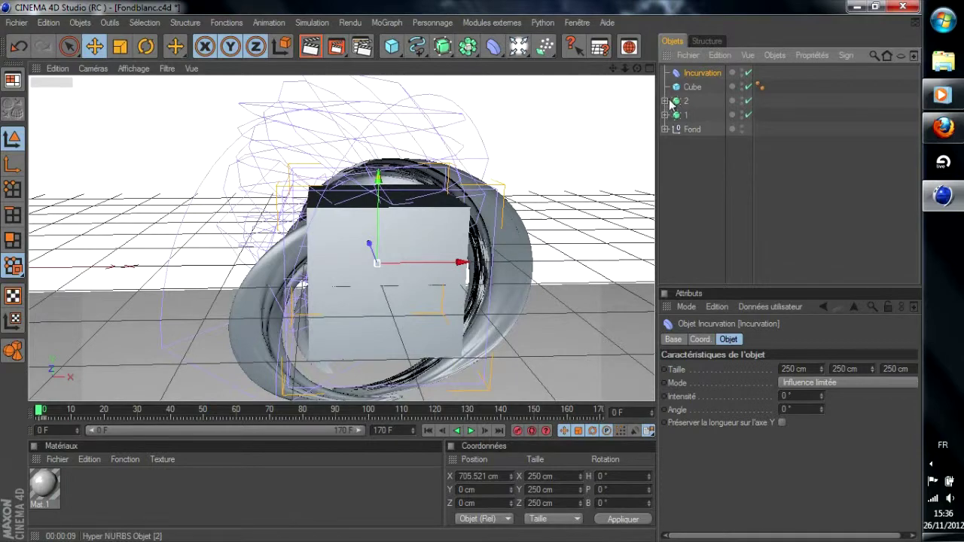
# Expand Hyper NURBS 2, switch its capsule's two Torsion and one Incurvation deformers off and on again, and collapse the capsule.
pyautogui.click(666, 101)
pyautogui.click(764, 130)
pyautogui.click(764, 143)
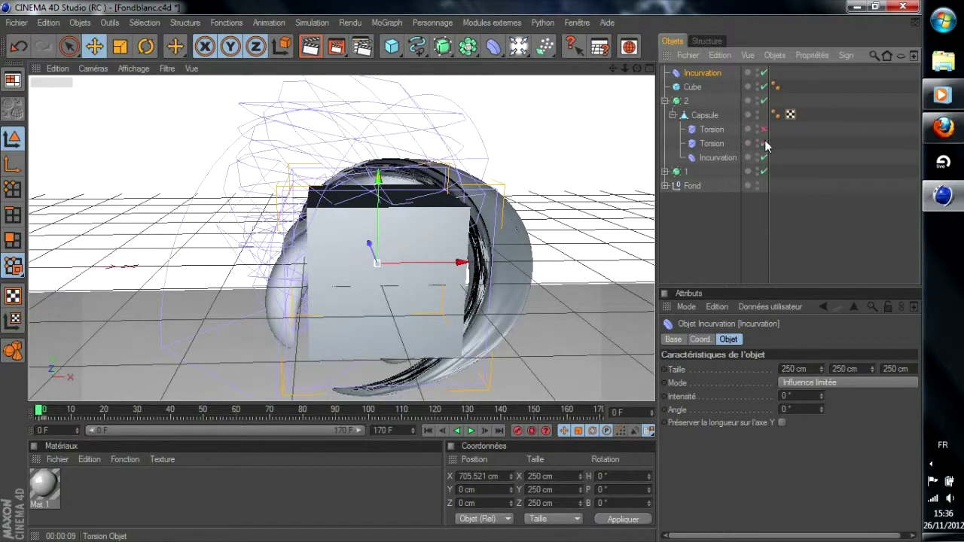
pyautogui.click(763, 157)
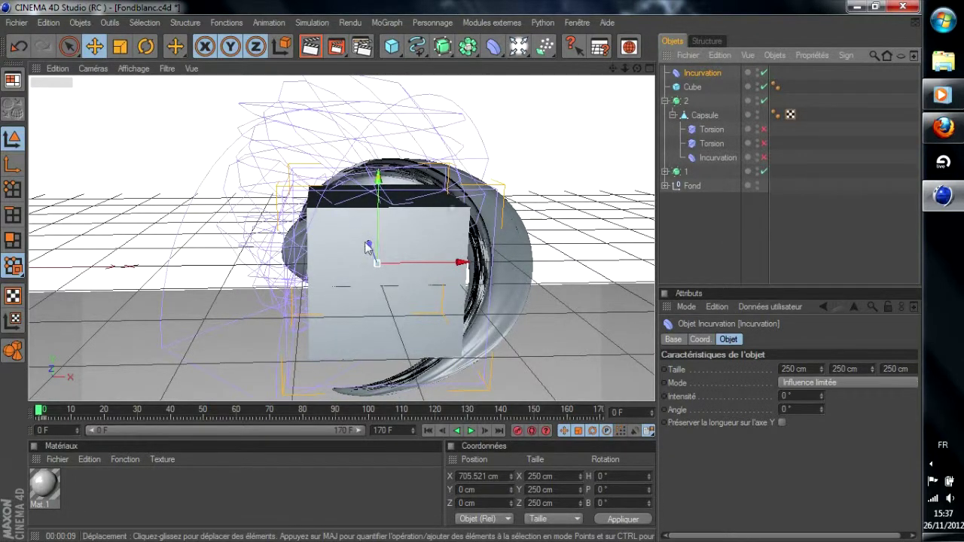
pyautogui.click(762, 129)
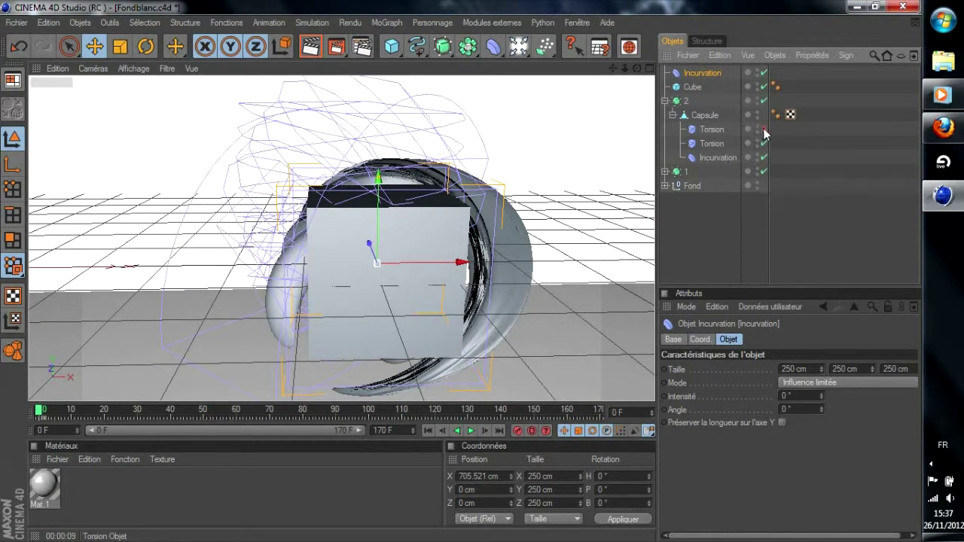
pyautogui.click(672, 115)
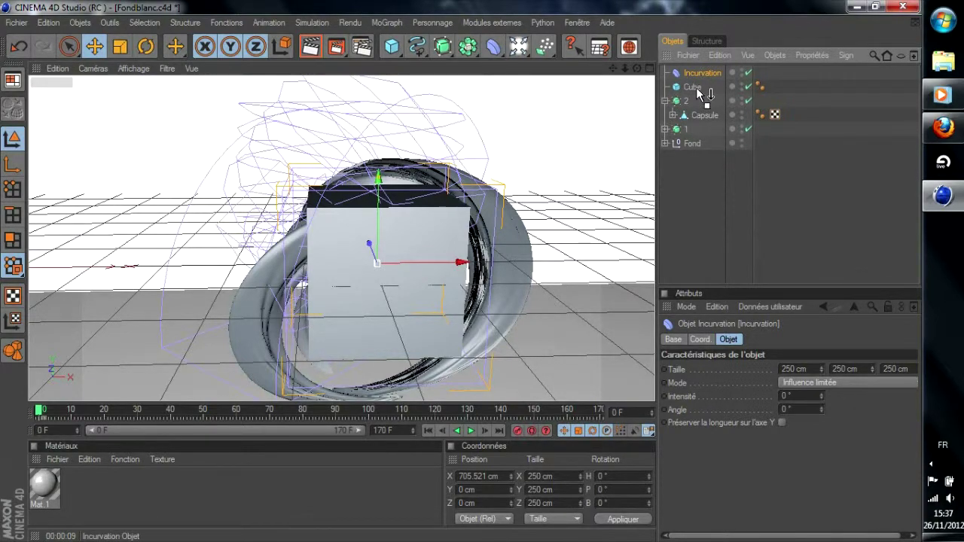
# Bend the cube by nesting the Incurvation deformer under it with 107° intensity and sliding it to about X 78.3 cm.
pyautogui.moveTo(695, 87); pyautogui.dragTo(696, 89)
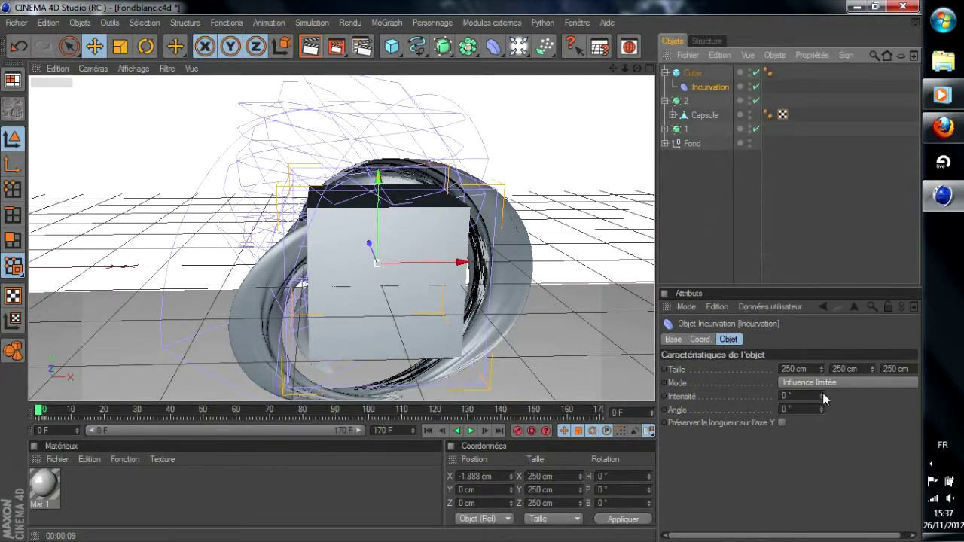
pyautogui.moveTo(823, 396); pyautogui.dragTo(740, 488)
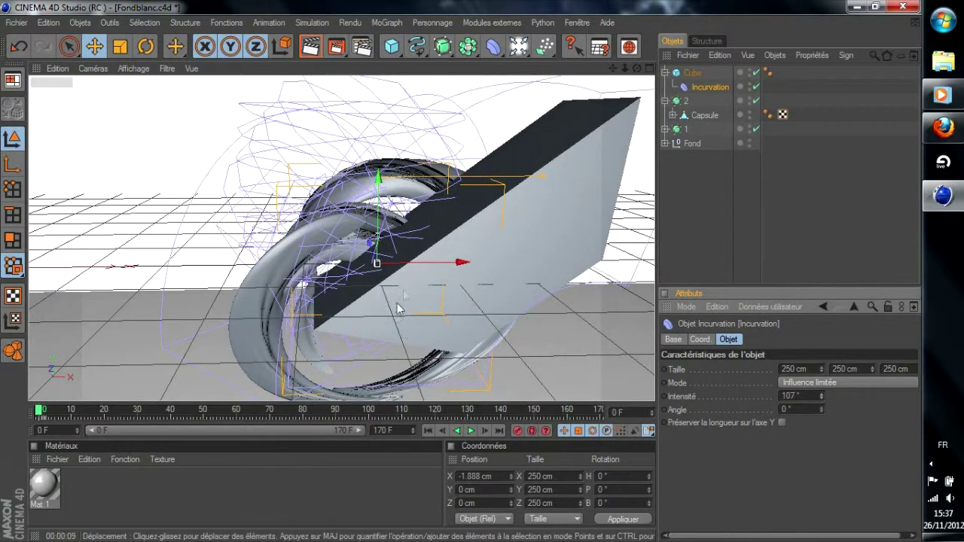
pyautogui.moveTo(461, 262); pyautogui.dragTo(435, 263)
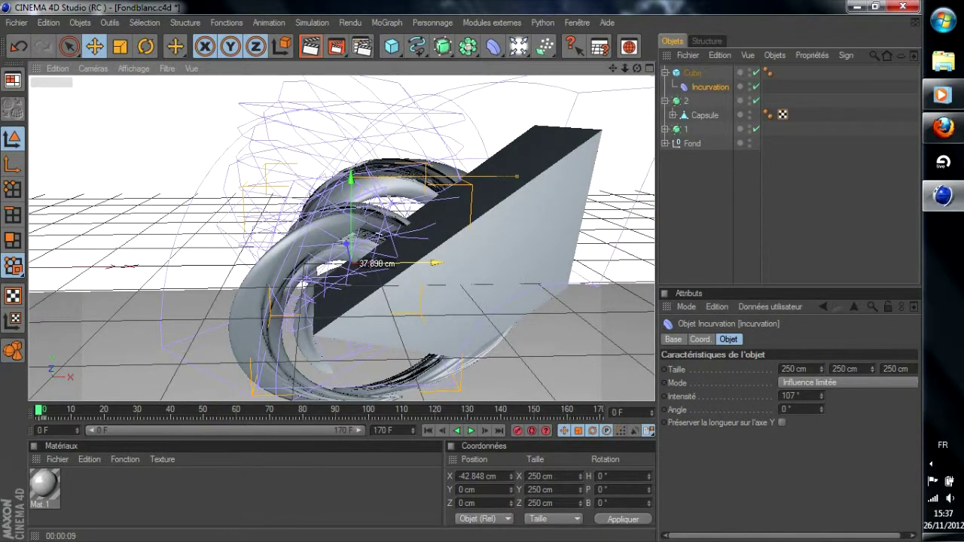
pyautogui.moveTo(436, 262); pyautogui.dragTo(400, 258)
pyautogui.scroll(-5, 399, 252)
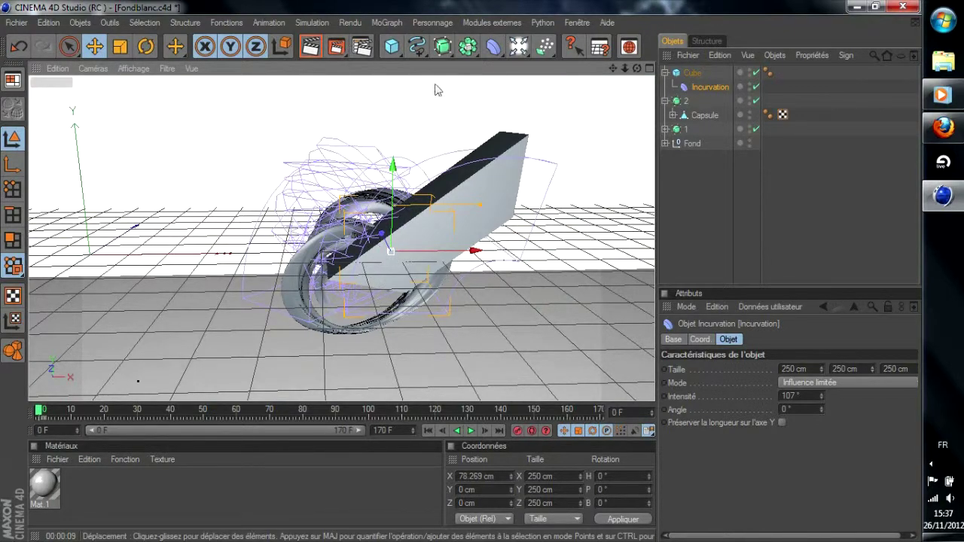
# Add a Dilatation/Contraction deformer at about X 894.6 cm with 331.475 % intensity and nest it under the cube.
pyautogui.moveTo(484, 52); pyautogui.dragTo(639, 78)
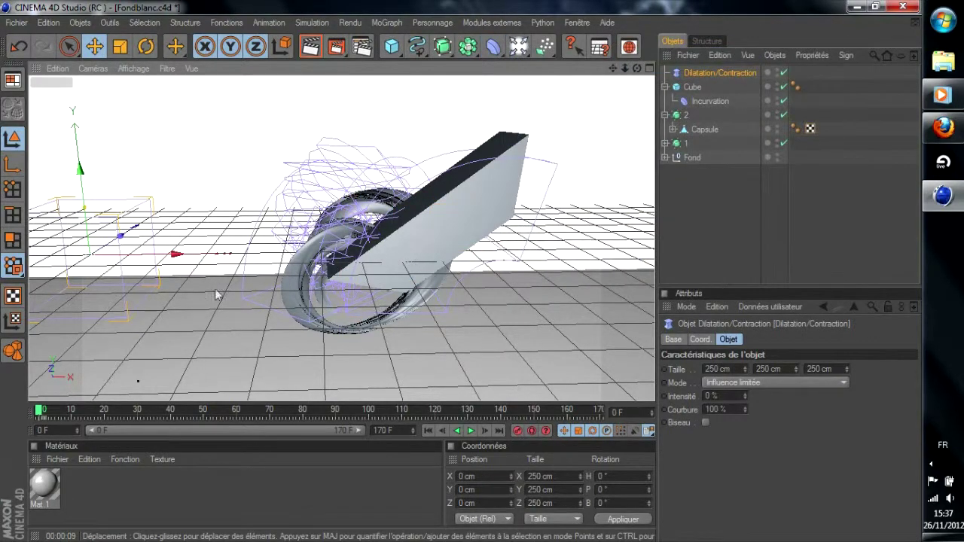
pyautogui.moveTo(233, 253); pyautogui.dragTo(515, 249)
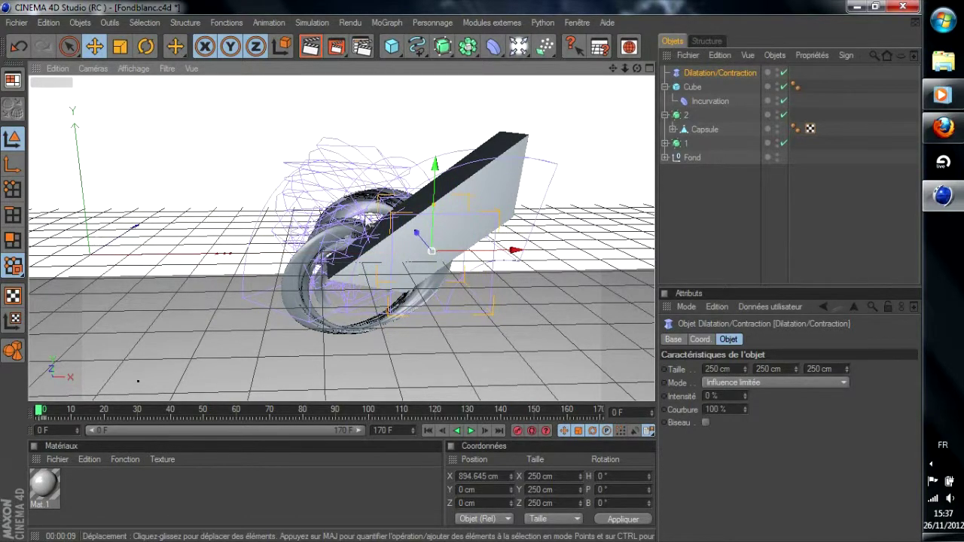
pyautogui.moveTo(744, 396); pyautogui.dragTo(744, 323)
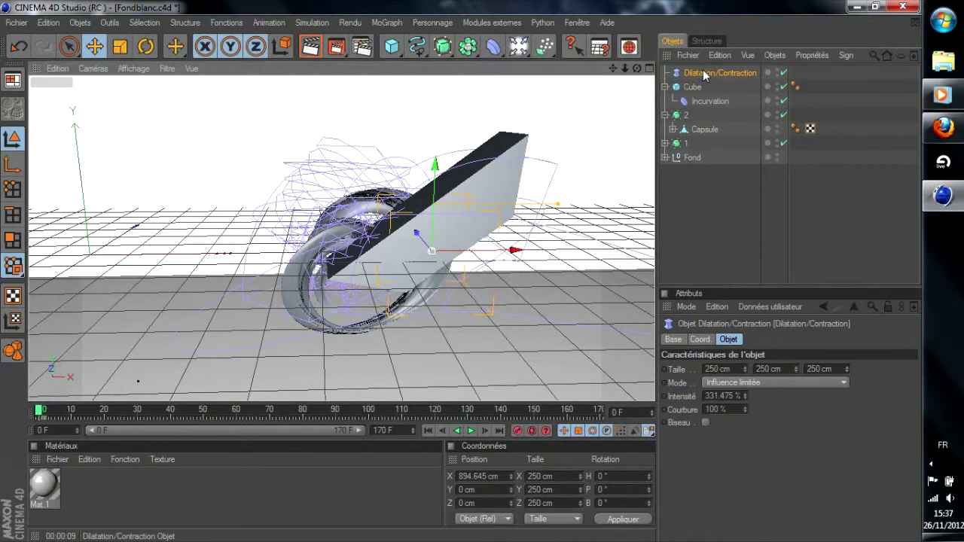
pyautogui.moveTo(703, 72); pyautogui.dragTo(697, 95)
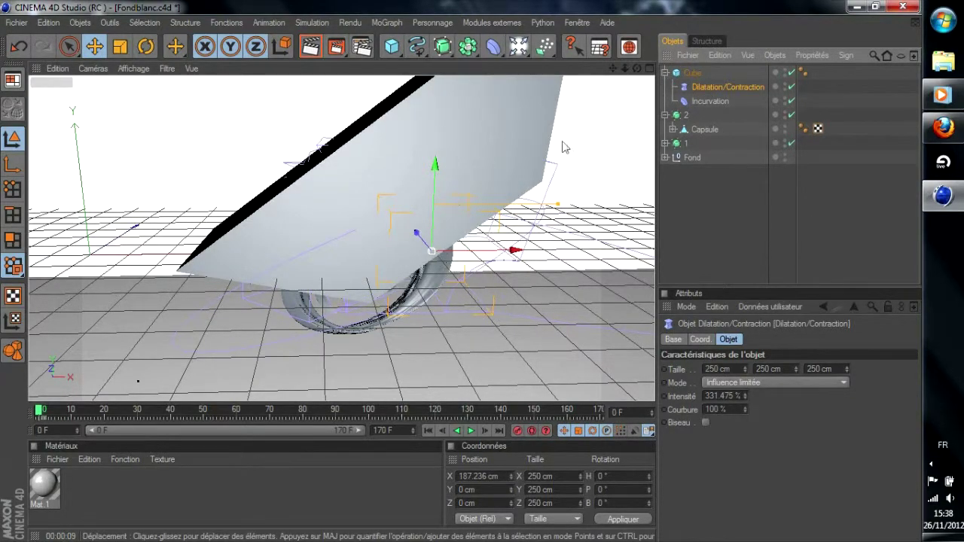
pyautogui.click(451, 170)
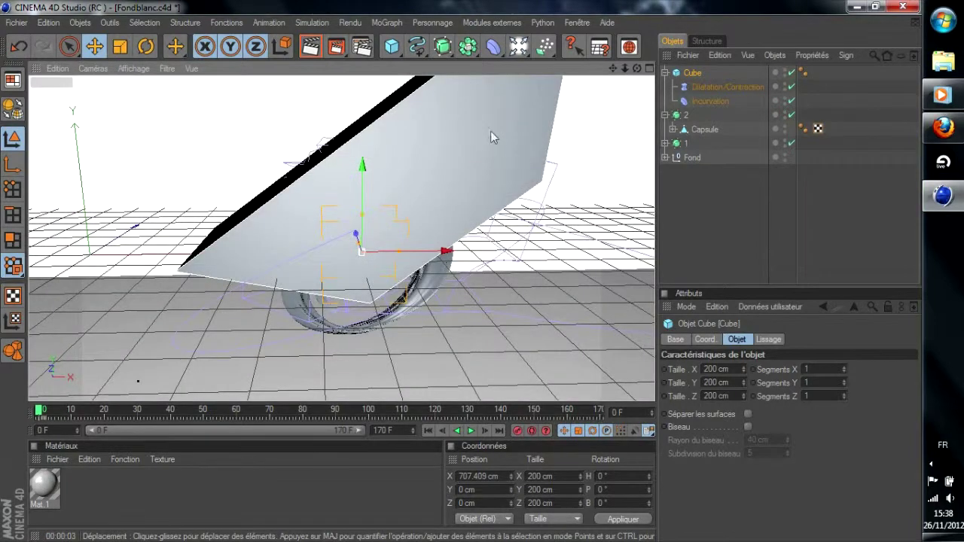
# Move the cube to about X 691.8, Y -60.1, Z -14 cm and scale it uniformly to 122.9 cm.
pyautogui.moveTo(490, 131)
pyautogui.mouseDown()
pyautogui.moveTo(457, 164)
pyautogui.moveTo(486, 118)
pyautogui.mouseUp()
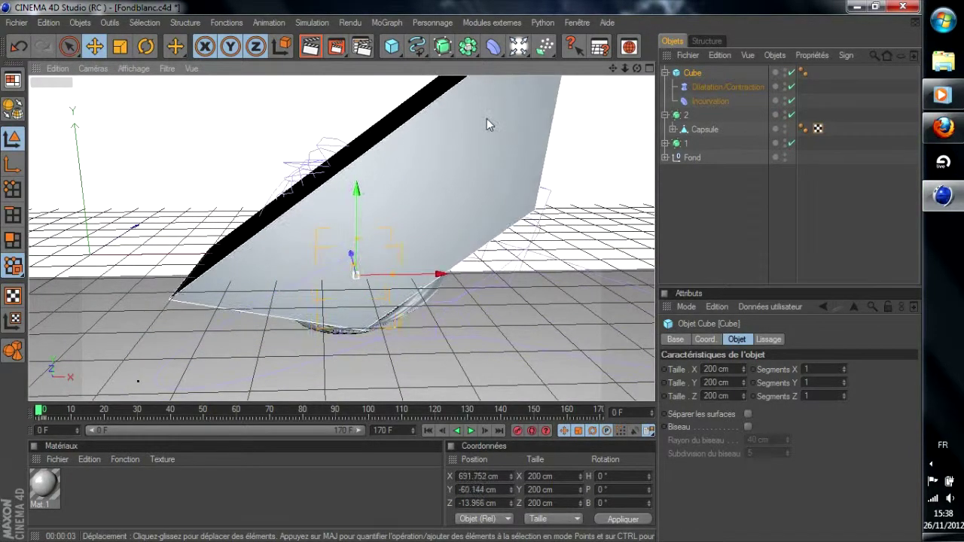
pyautogui.press('t')
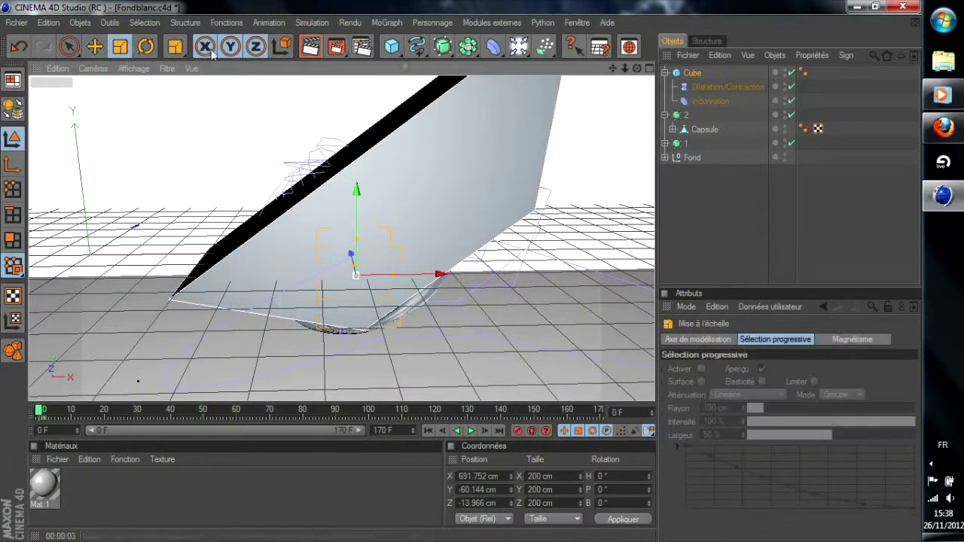
pyautogui.moveTo(539, 128); pyautogui.dragTo(493, 134)
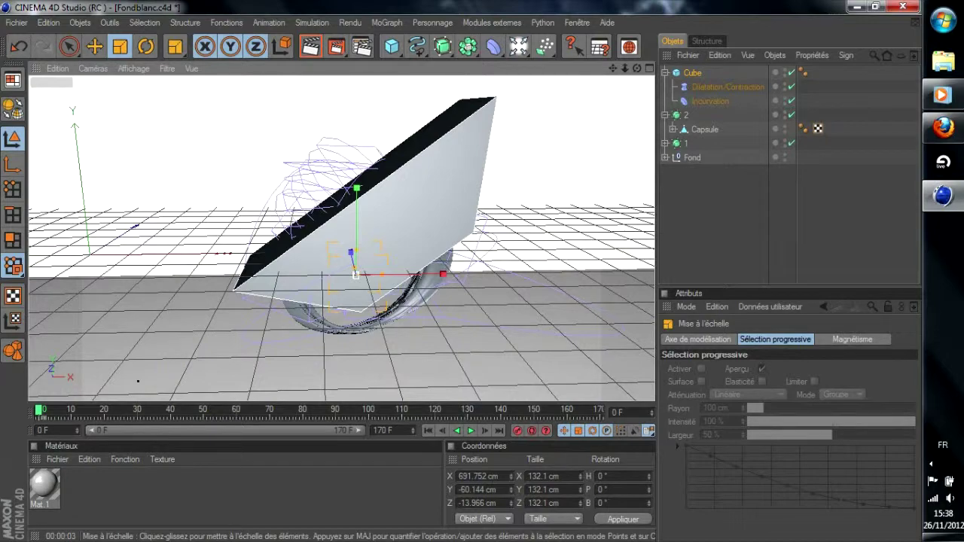
pyautogui.moveTo(444, 181); pyautogui.dragTo(430, 181)
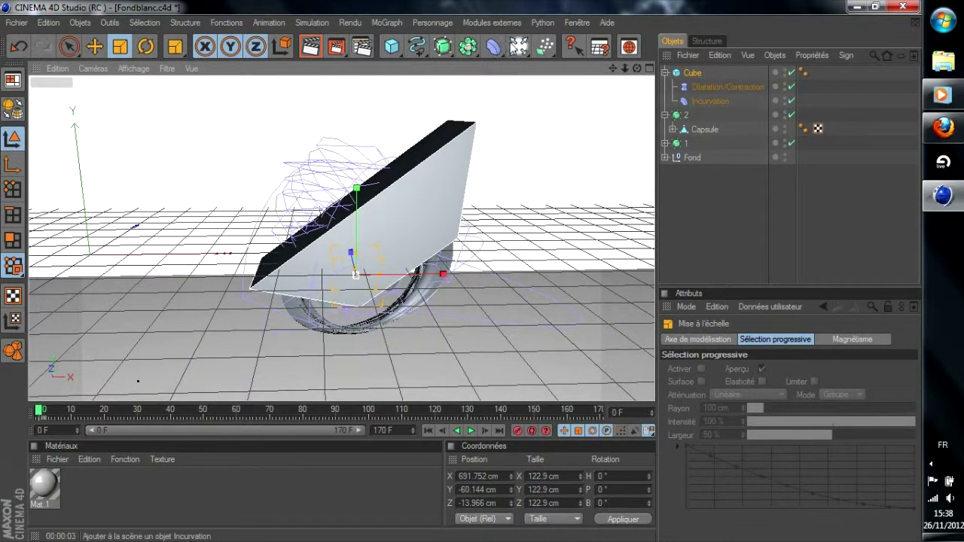
# Add a Torsion deformer, nest it under the cube and set its angle to -271°.
pyautogui.click(493, 47)
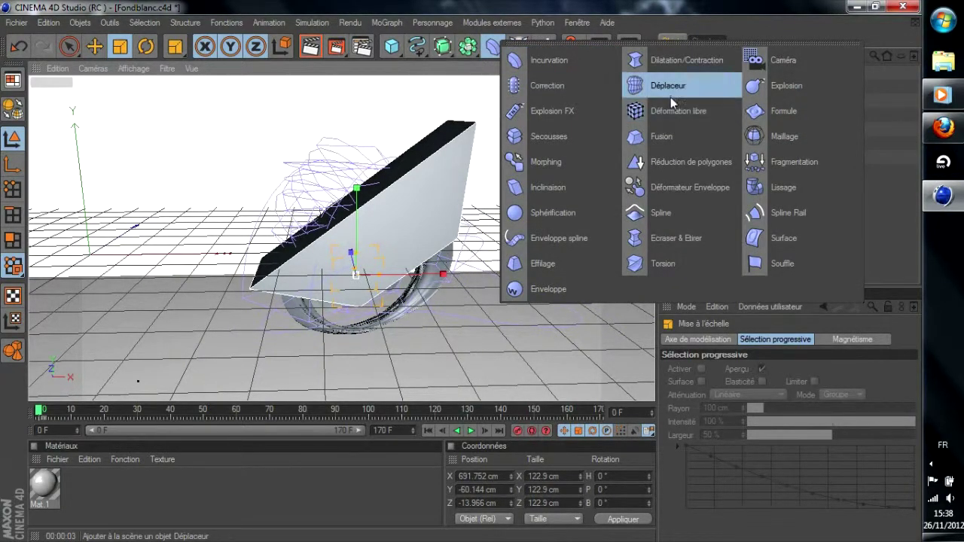
pyautogui.click(663, 264)
pyautogui.moveTo(696, 73); pyautogui.dragTo(704, 89)
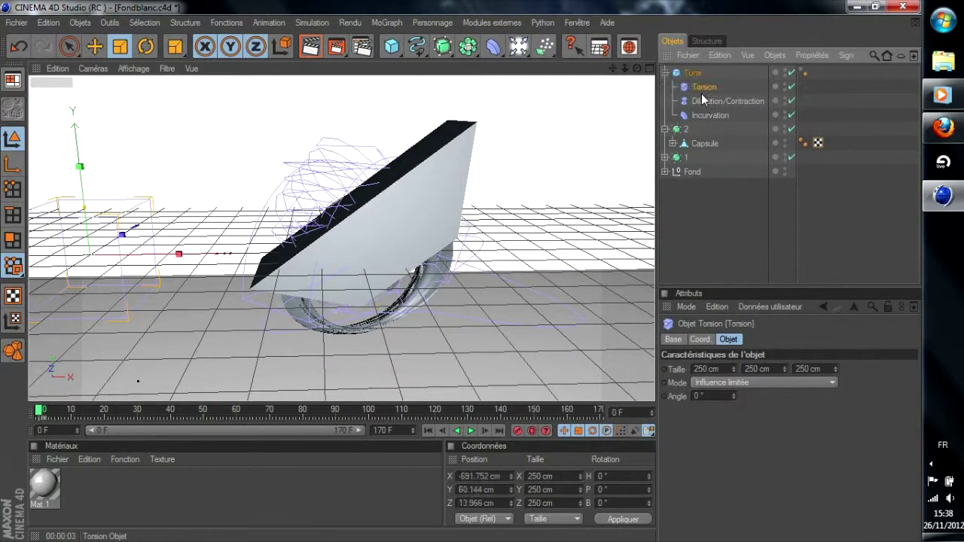
pyautogui.moveTo(736, 396); pyautogui.dragTo(739, 422)
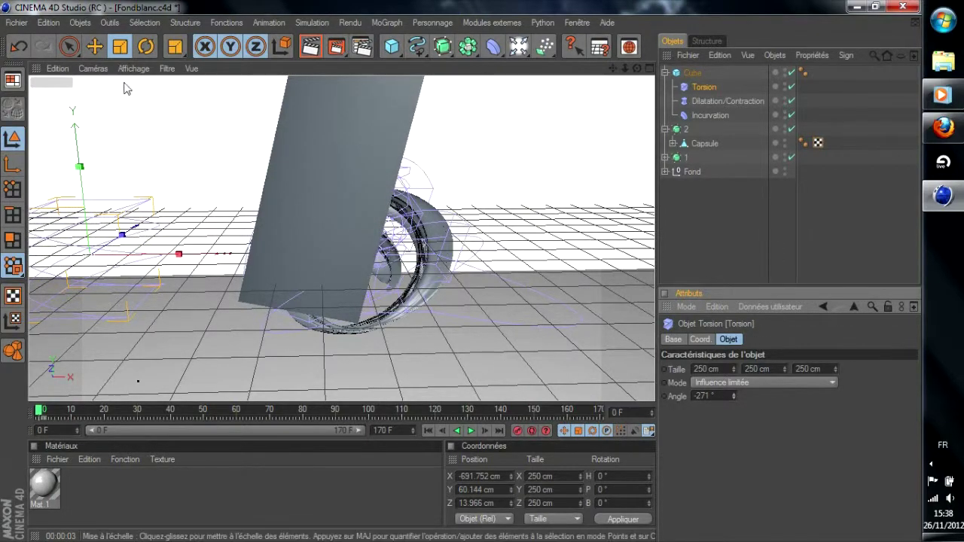
# Slide the Torsion deformer onto the cube at about X 31.9 cm and set its angle to about -840°.
pyautogui.press('e')
pyautogui.moveTo(147, 263); pyautogui.dragTo(382, 252)
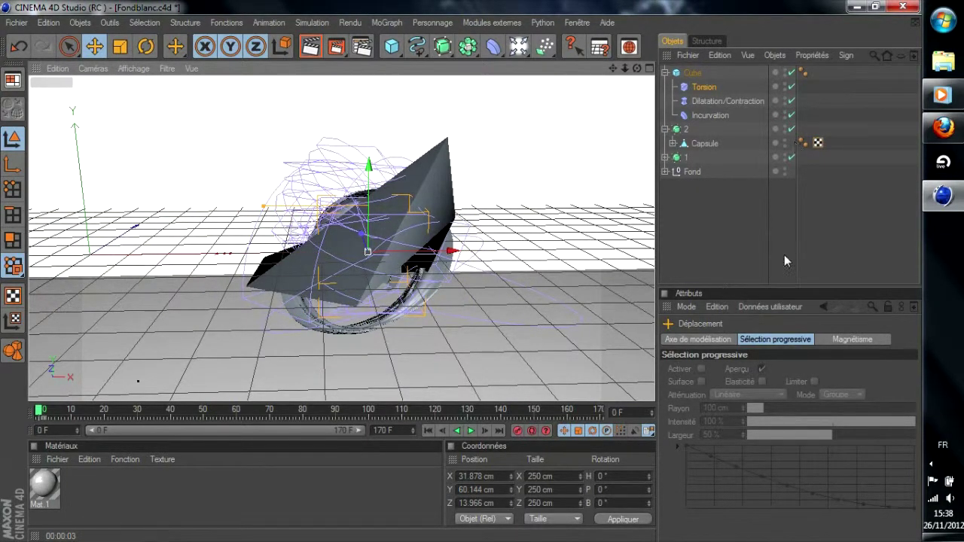
pyautogui.click(708, 89)
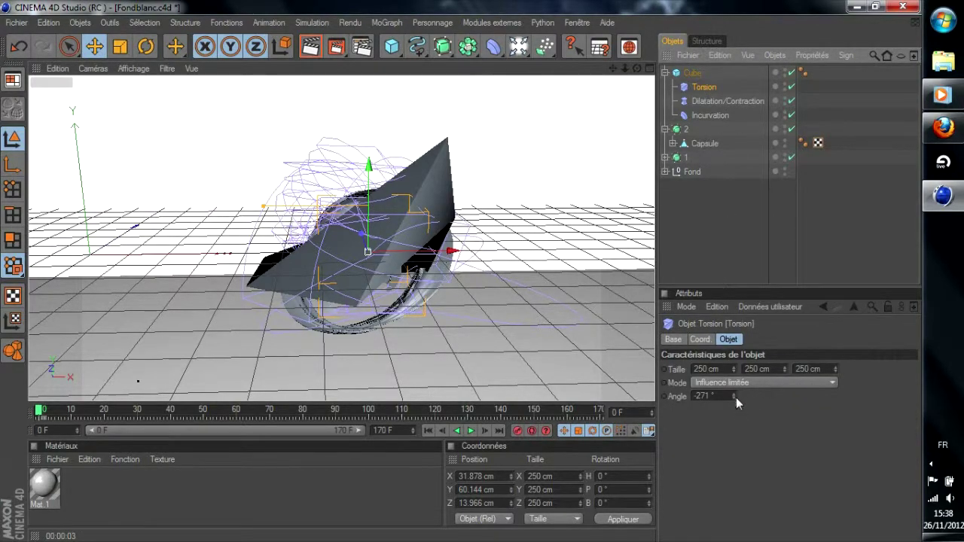
pyautogui.moveTo(734, 397); pyautogui.dragTo(734, 476)
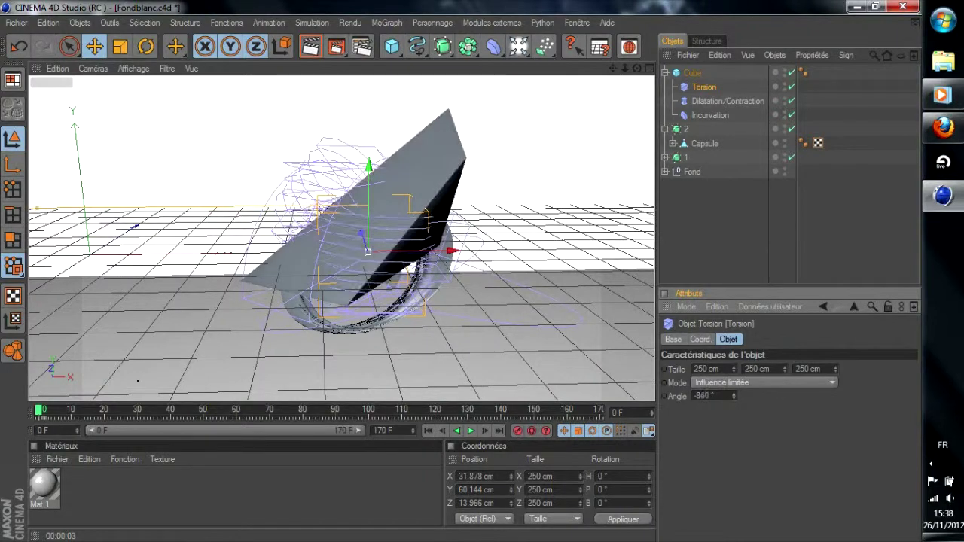
# Add a Hyper NURBS object and nest the cube in it to smooth its shape.
pyautogui.click(442, 47)
pyautogui.moveTo(700, 84); pyautogui.dragTo(698, 70)
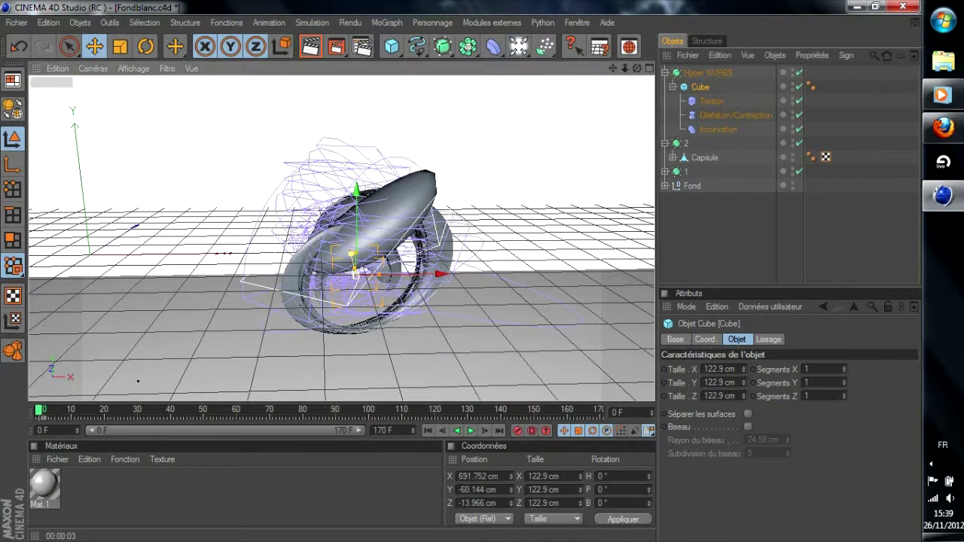
# Move the cube to about Z -245 cm and rotate it to about H -44°, P -7.2°, B -423.3°.
pyautogui.moveTo(347, 264); pyautogui.dragTo(348, 264)
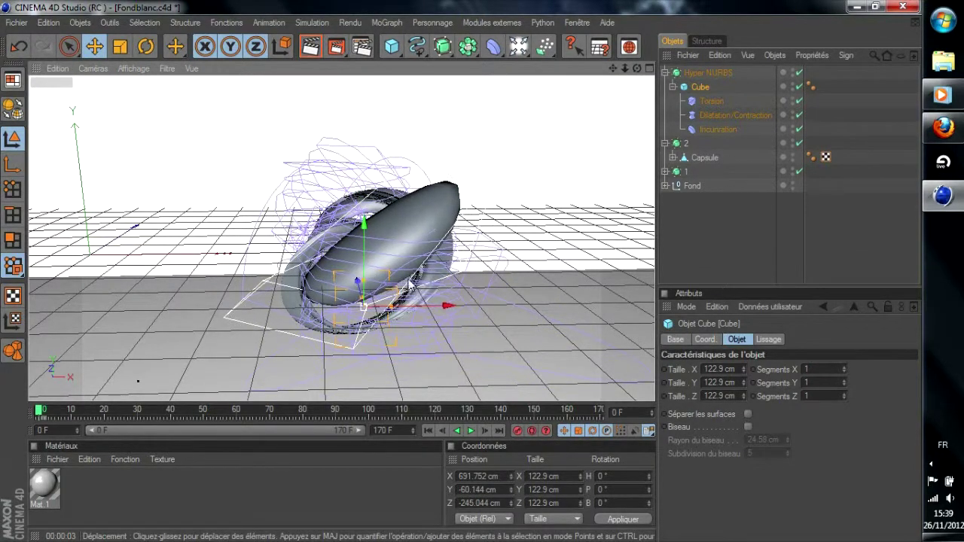
pyautogui.press('r')
pyautogui.moveTo(419, 221); pyautogui.dragTo(410, 297)
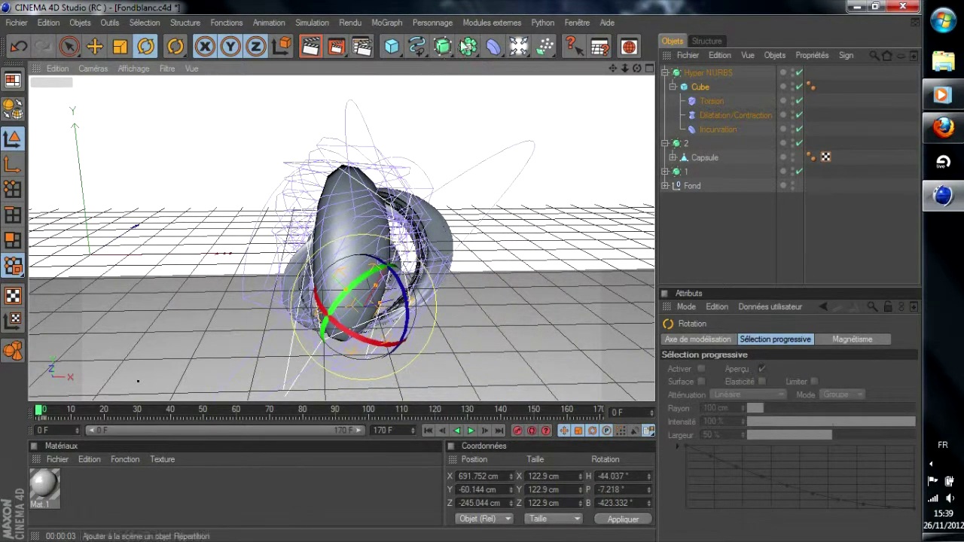
# Add a second Torsion deformer, slide it to about X 667.6 cm and nest it under the cube.
pyautogui.click(492, 47)
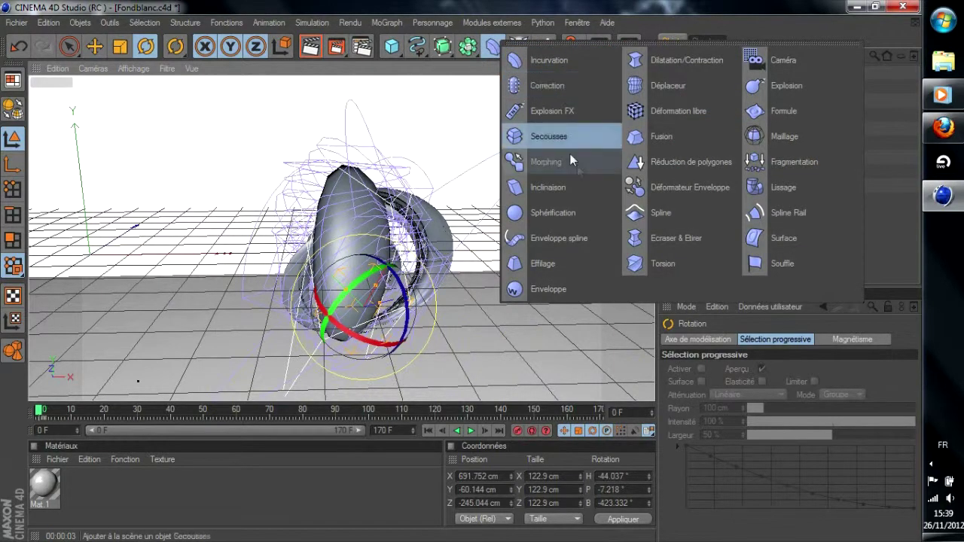
pyautogui.click(664, 265)
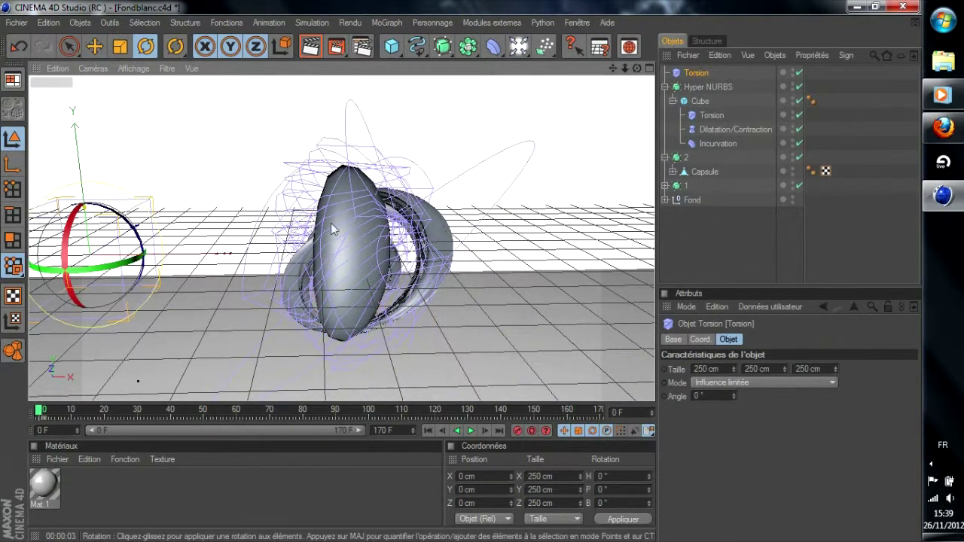
pyautogui.press('e')
pyautogui.moveTo(120, 232); pyautogui.dragTo(361, 232)
pyautogui.moveTo(380, 309); pyautogui.dragTo(394, 309)
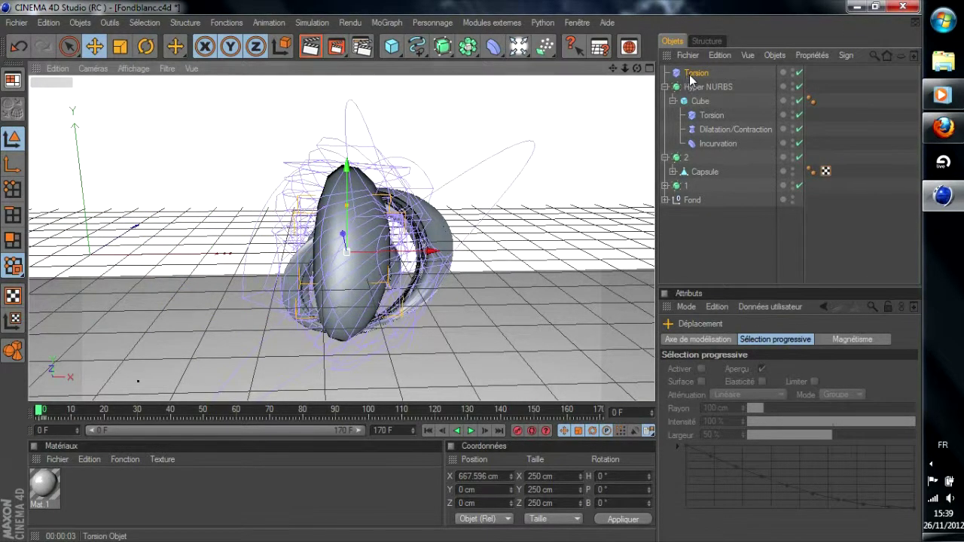
pyautogui.moveTo(689, 73); pyautogui.dragTo(701, 113)
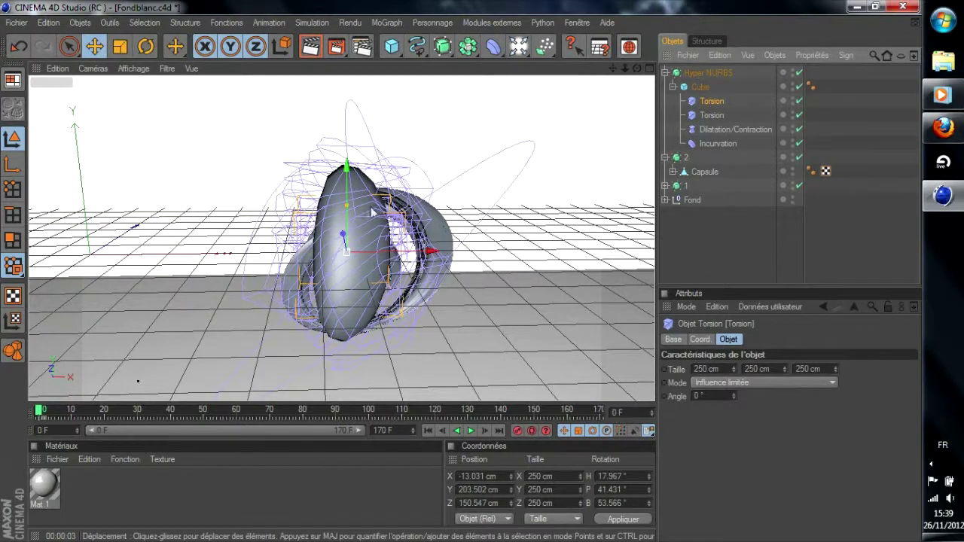
# Twist the cube with the new Torsion deformer by trying several angles and setting it to 260°.
pyautogui.moveTo(346, 204); pyautogui.dragTo(396, 205)
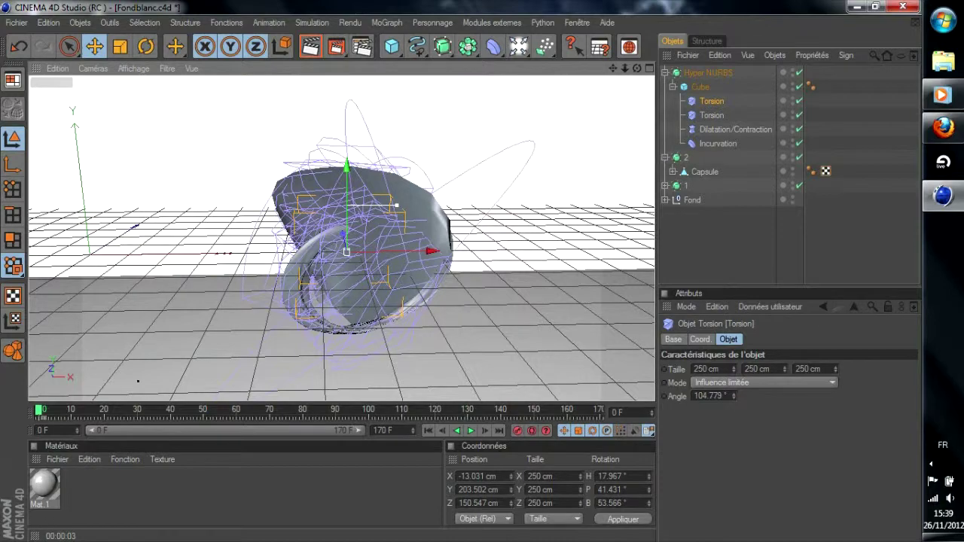
pyautogui.moveTo(397, 205); pyautogui.dragTo(377, 205)
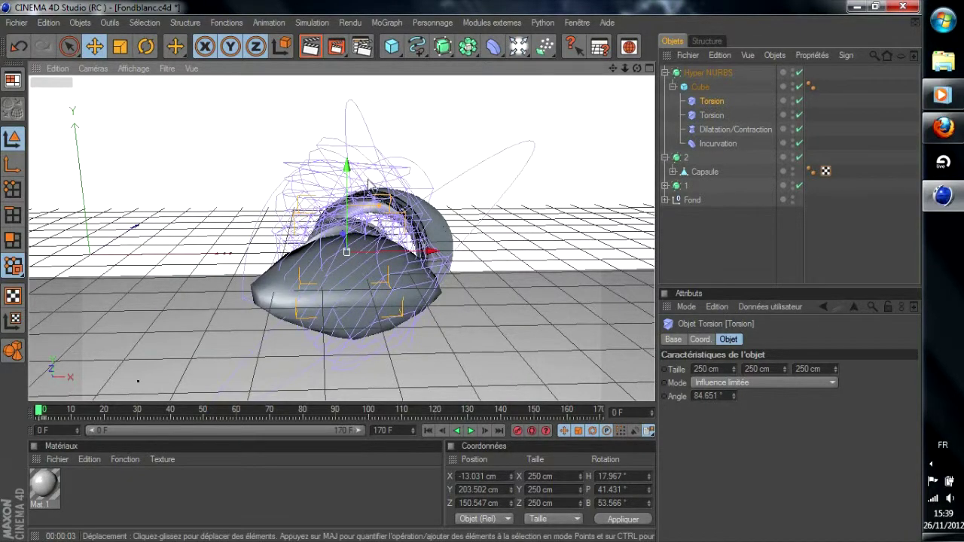
pyautogui.doubleClick(723, 396)
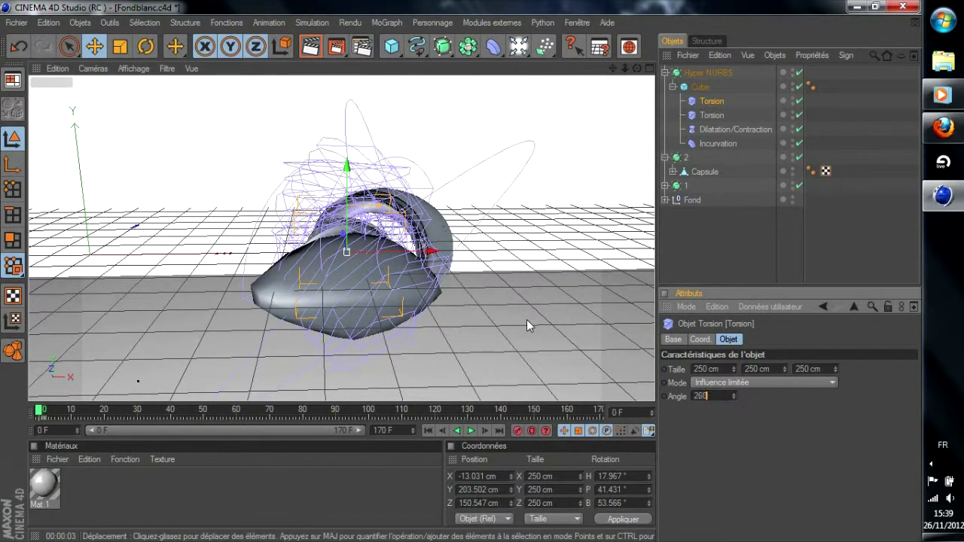
pyautogui.press('Return')
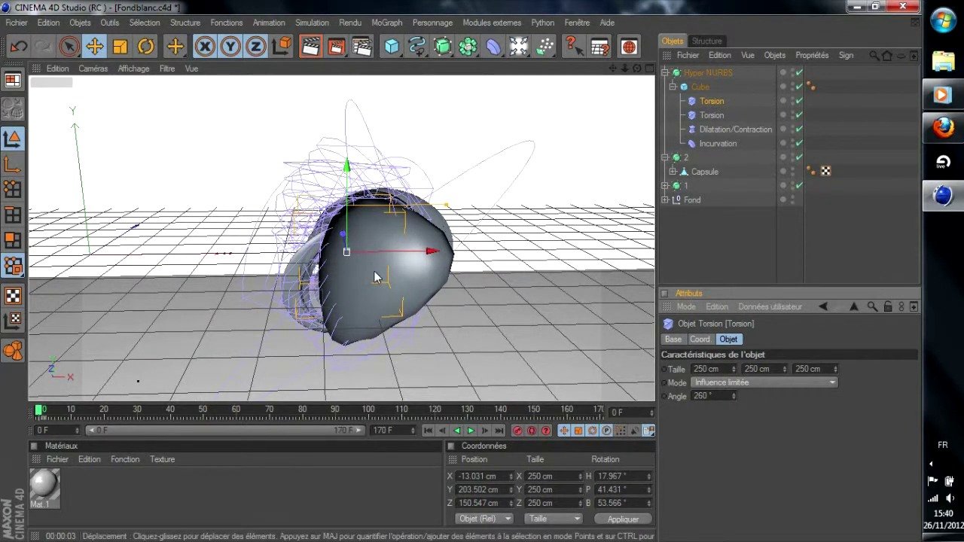
# Slide the new Torsion deformer along its X axis to about X 2.5, Y 180.1, Z 177.3 cm and render the view.
pyautogui.moveTo(385, 259)
pyautogui.mouseDown()
pyautogui.moveTo(407, 257)
pyautogui.moveTo(384, 258)
pyautogui.mouseUp()
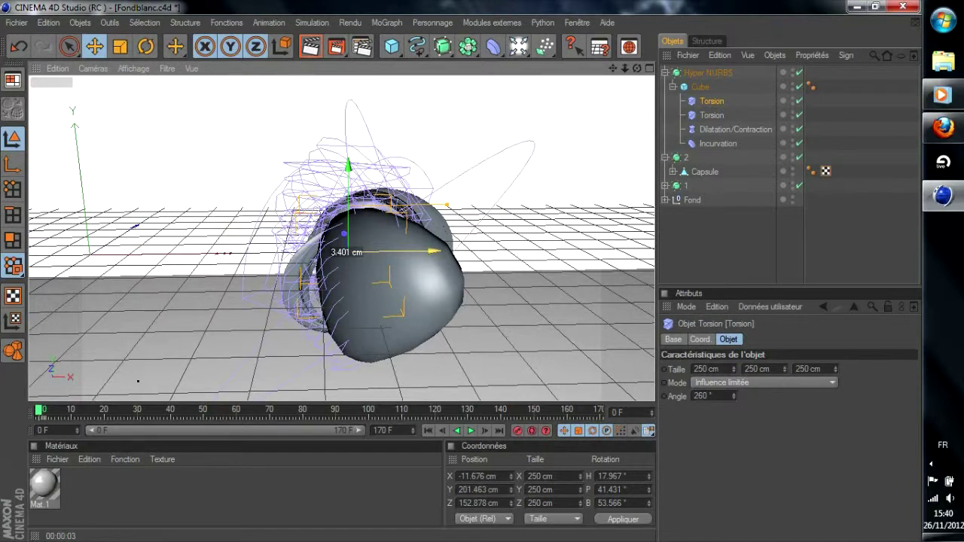
pyautogui.moveTo(379, 252); pyautogui.dragTo(392, 253)
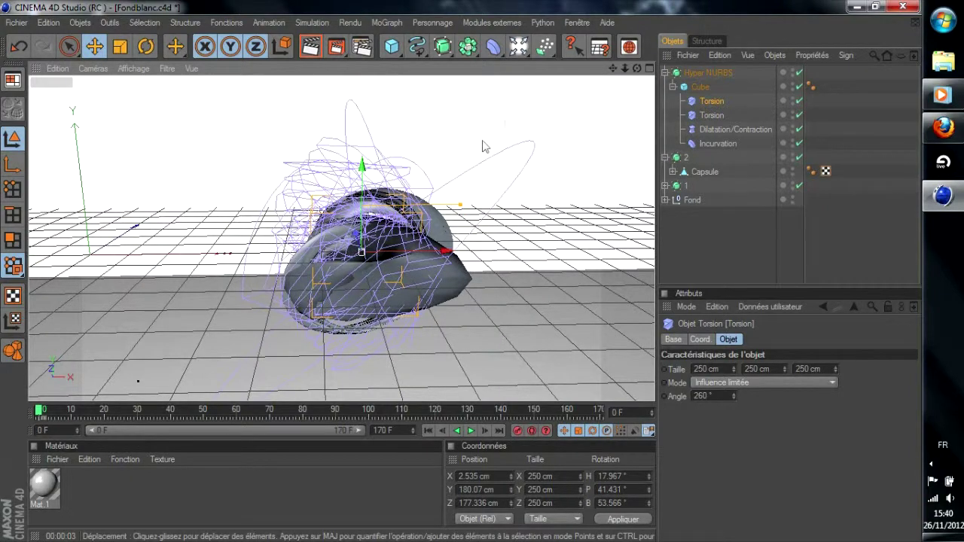
pyautogui.click(317, 52)
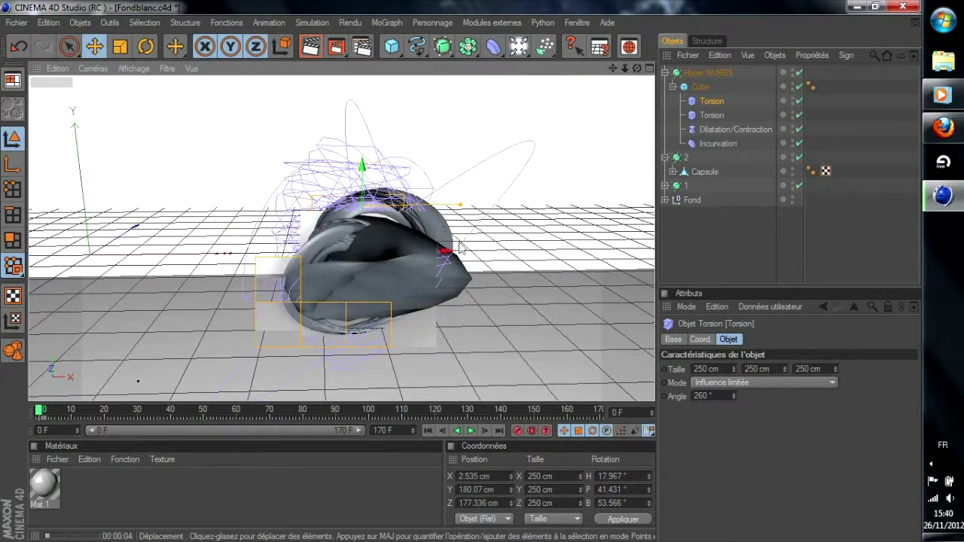
# Rotate the cube to about H -135.8°, P 85.1°, B -733.3° and scale it down to about 54.4 cm.
pyautogui.press('r')
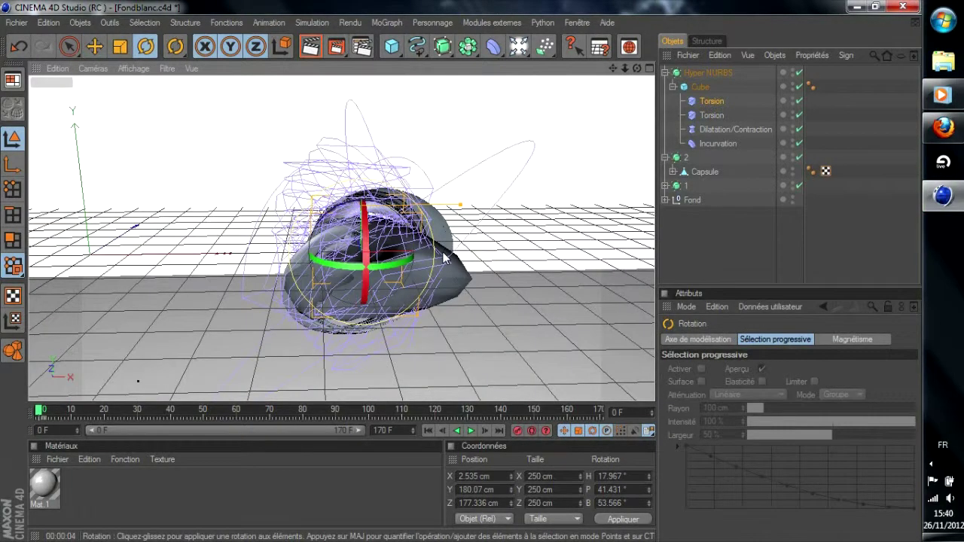
pyautogui.click(691, 87)
pyautogui.moveTo(362, 262); pyautogui.dragTo(167, 350)
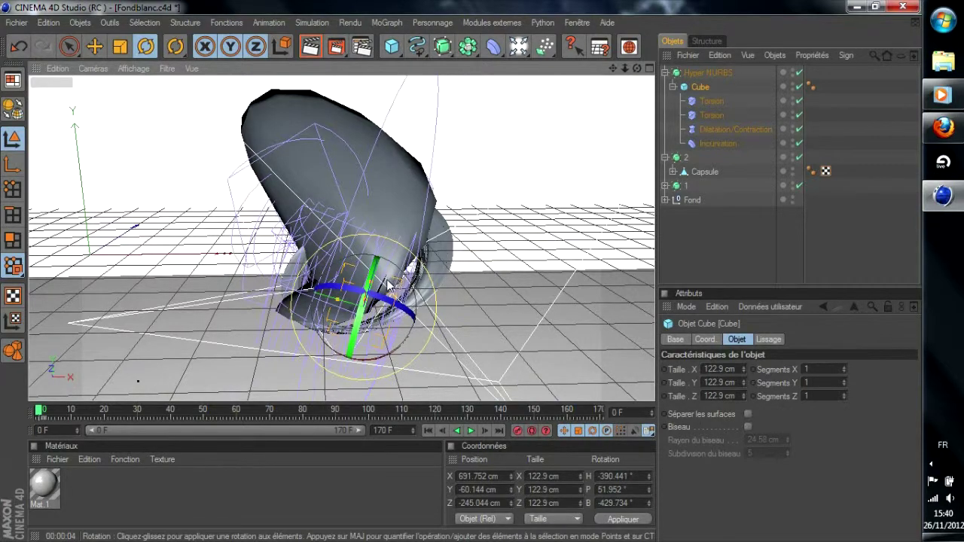
pyautogui.moveTo(400, 284); pyautogui.dragTo(347, 316)
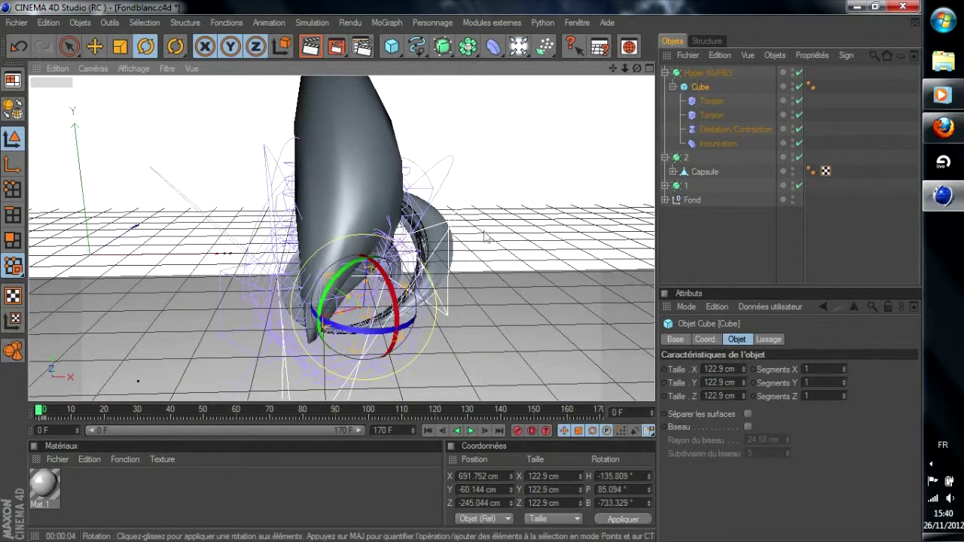
pyautogui.press('t')
pyautogui.moveTo(448, 125); pyautogui.dragTo(343, 127)
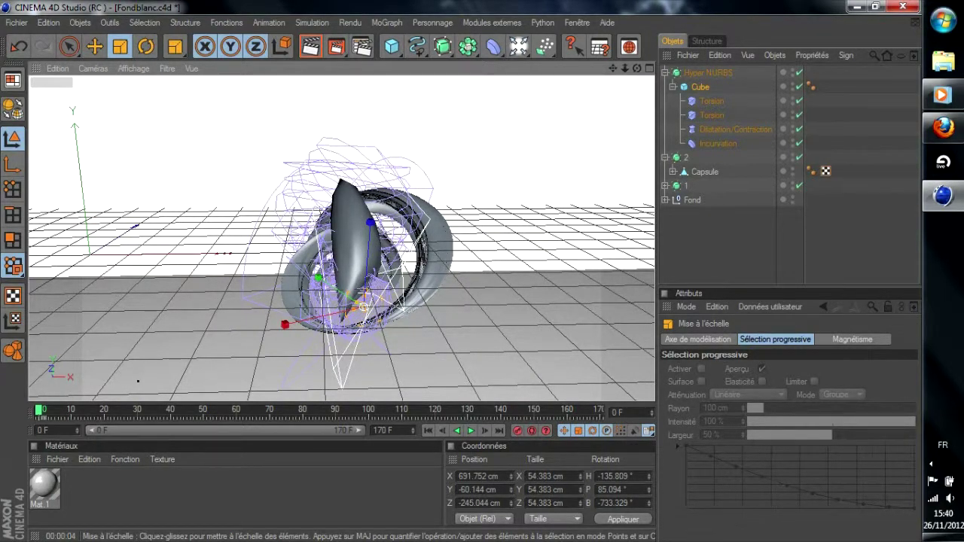
# Nest a second Incurvation deformer under the cube and slide it to about X -116.8, Y 219.4, Z 44.4 cm.
pyautogui.moveTo(493, 46); pyautogui.dragTo(536, 70)
pyautogui.moveTo(705, 75); pyautogui.dragTo(703, 103)
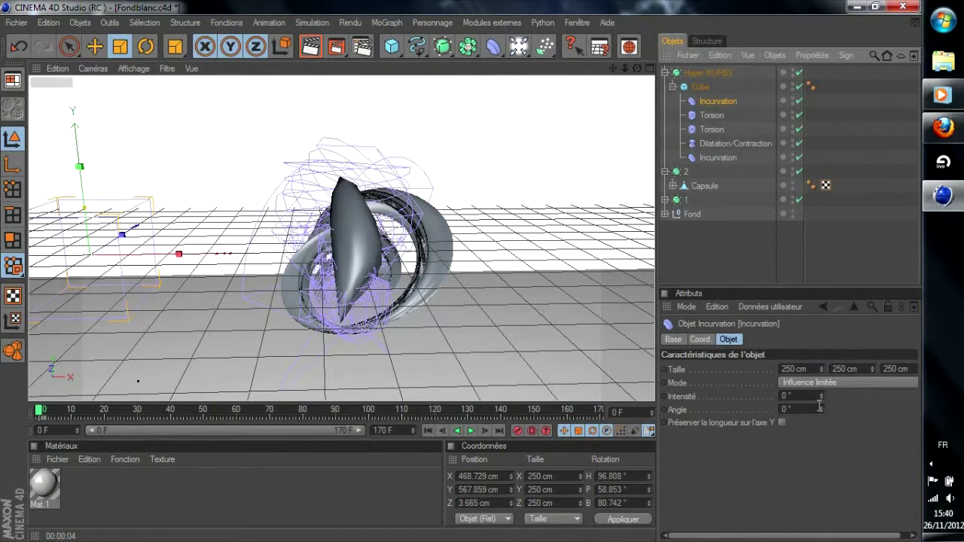
pyautogui.press('e')
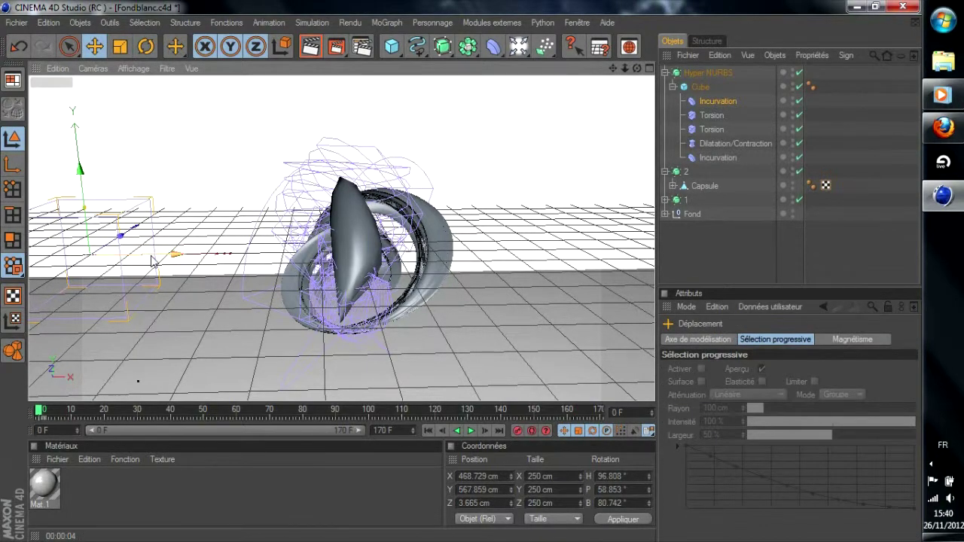
pyautogui.moveTo(151, 261); pyautogui.dragTo(416, 260)
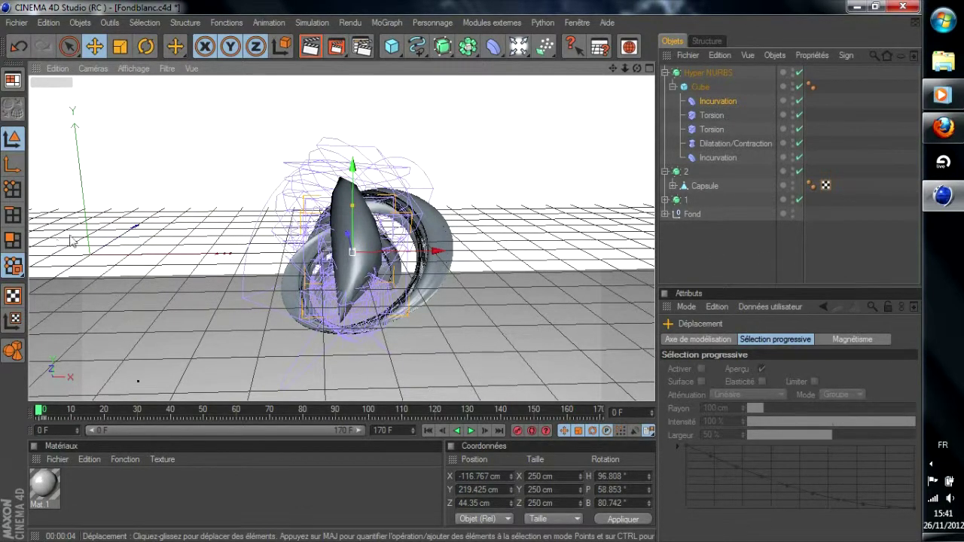
# Set the new Incurvation deformer's intensity to 173° and its angle to 19°.
pyautogui.click(727, 104)
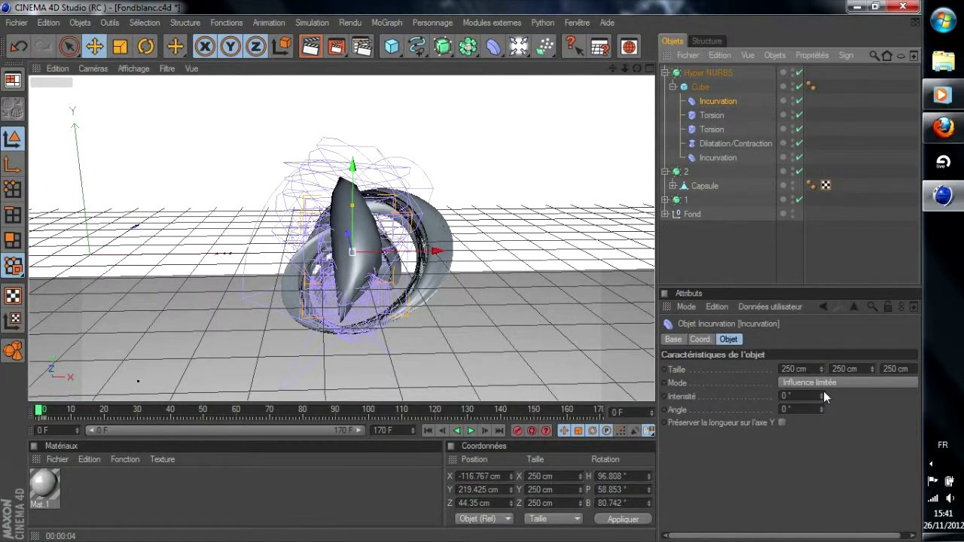
pyautogui.moveTo(819, 397); pyautogui.dragTo(888, 397)
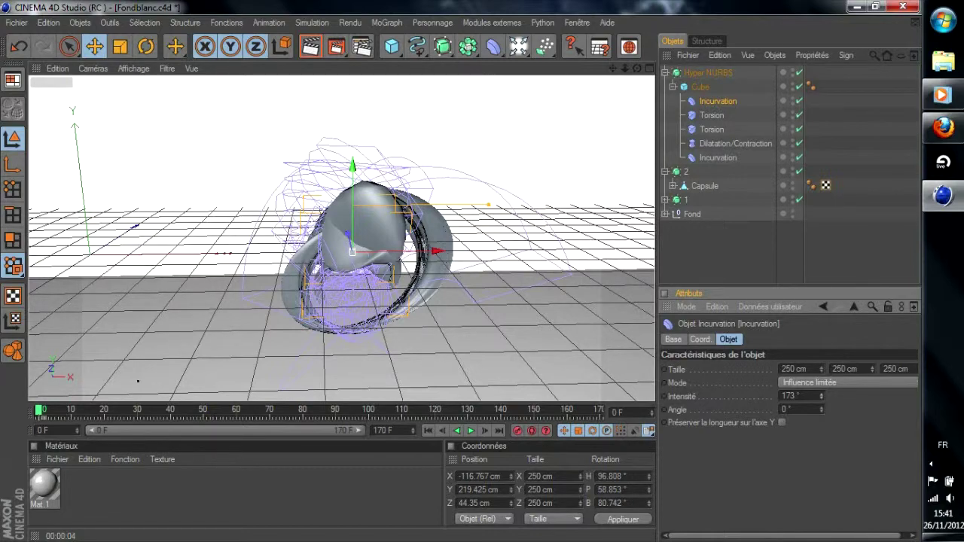
pyautogui.moveTo(888, 397); pyautogui.dragTo(892, 397)
pyautogui.moveTo(822, 407); pyautogui.dragTo(838, 408)
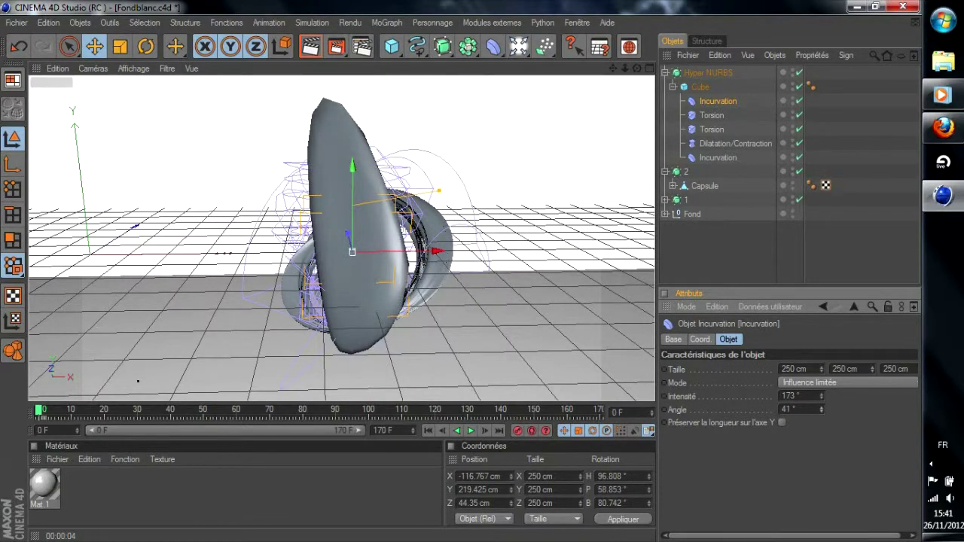
pyautogui.moveTo(822, 409)
pyautogui.mouseDown()
pyautogui.moveTo(798, 409)
pyautogui.moveTo(822, 406)
pyautogui.mouseUp()
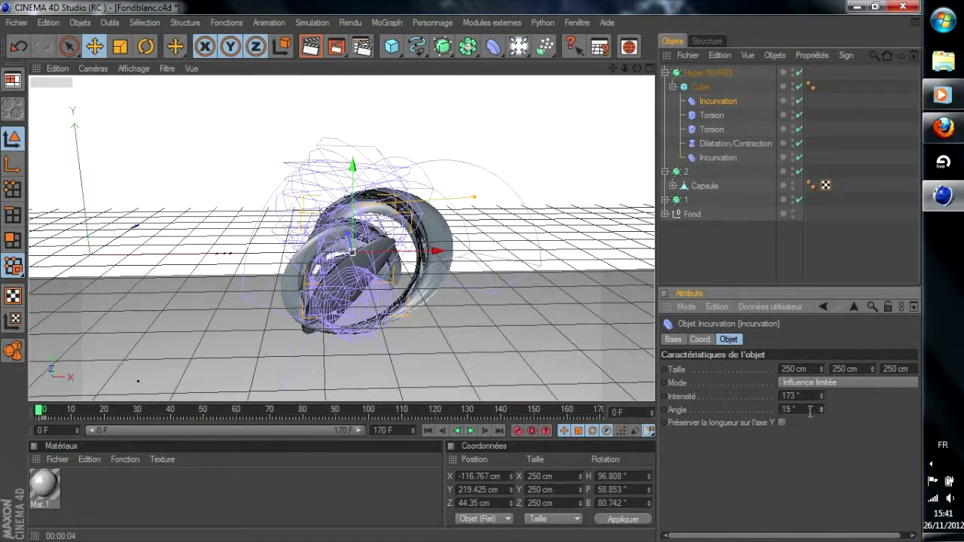
# Set the Incurvation deformer's angle to 0° and scale the deformer up to about 293.4 cm.
pyautogui.write('0')
pyautogui.press('Return')
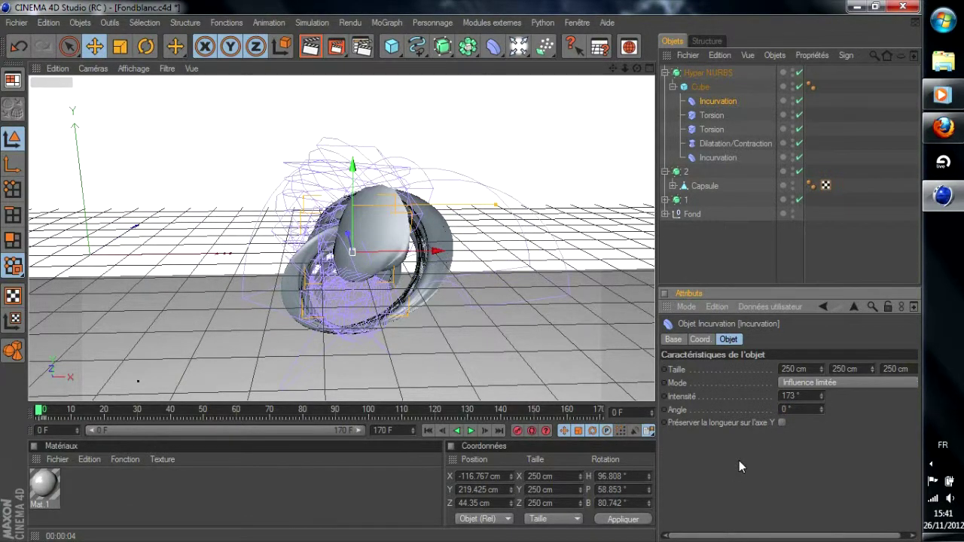
pyautogui.moveTo(632, 72)
pyautogui.mouseDown()
pyautogui.moveTo(655, 73)
pyautogui.moveTo(636, 72)
pyautogui.mouseUp()
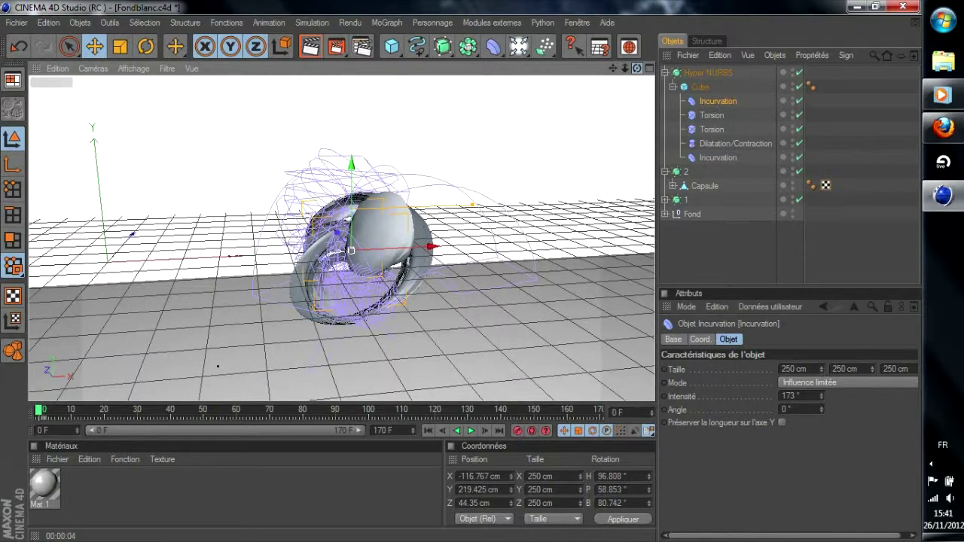
pyautogui.moveTo(635, 72); pyautogui.dragTo(634, 72)
pyautogui.scroll(5, 606, 122)
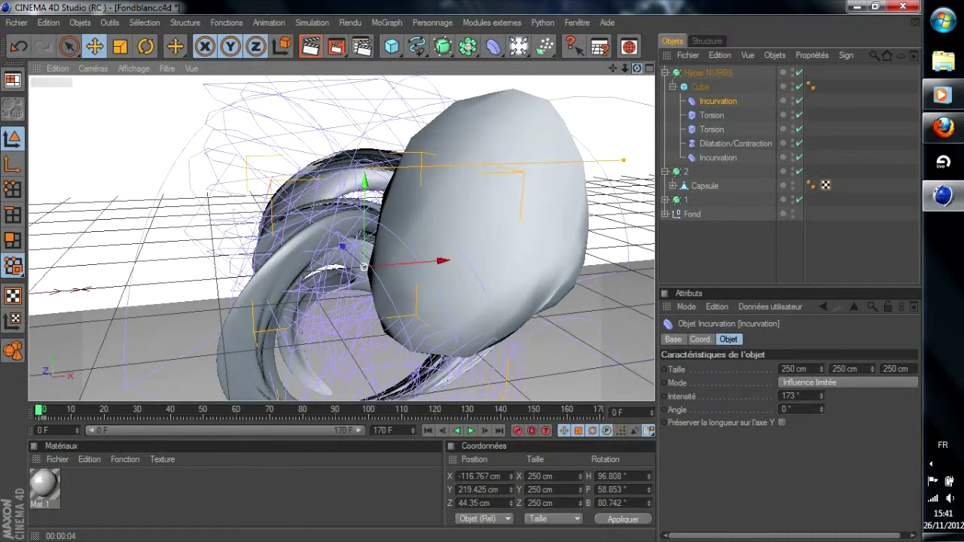
pyautogui.moveTo(636, 68); pyautogui.dragTo(616, 82)
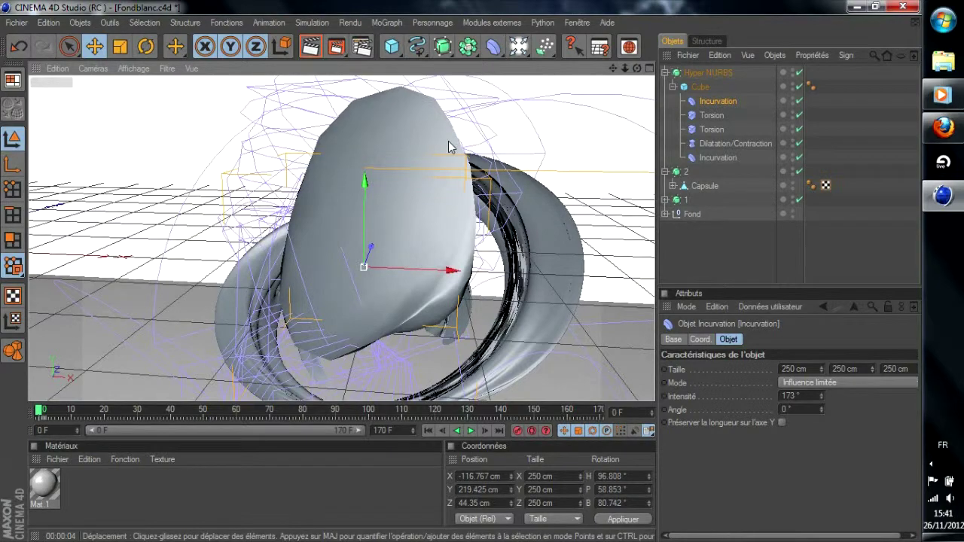
pyautogui.press('t')
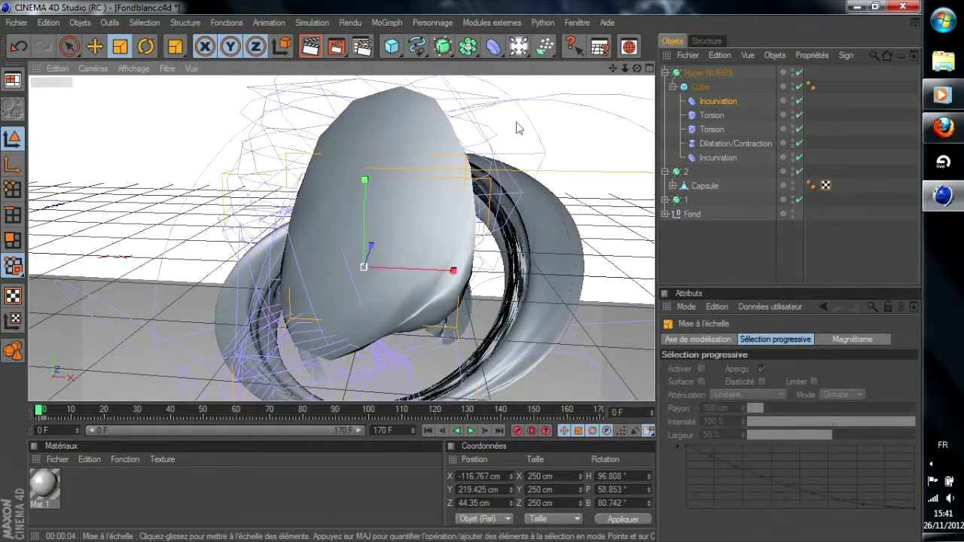
pyautogui.moveTo(516, 123); pyautogui.dragTo(576, 125)
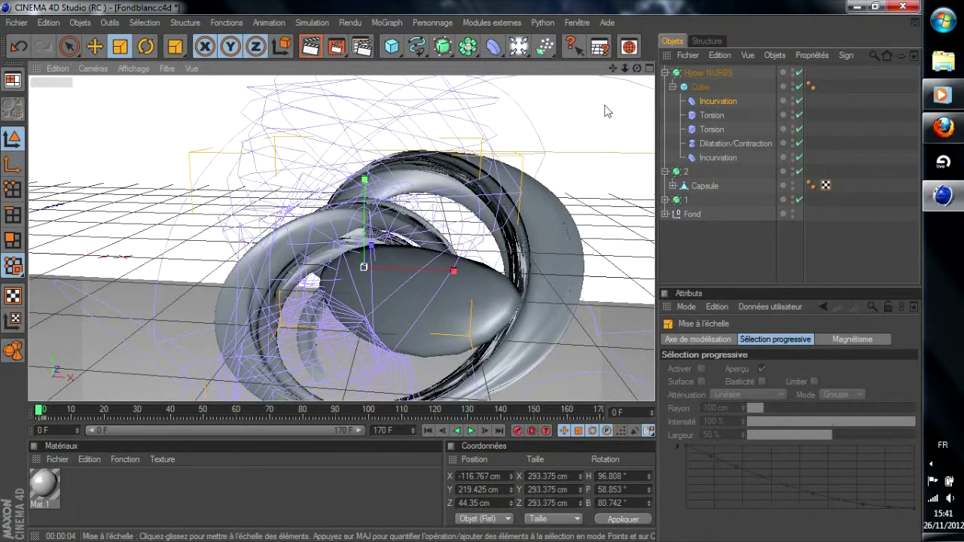
# Scale the cube down to about 30.7 cm and move it to about X 700.6, Y -83.2, Z -260.7 cm.
pyautogui.click(691, 88)
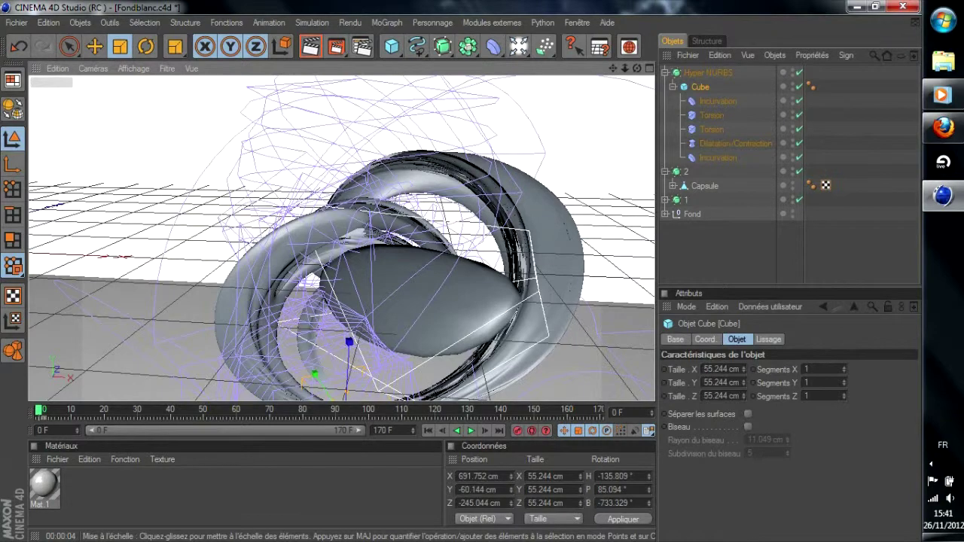
pyautogui.moveTo(482, 189); pyautogui.dragTo(453, 188)
pyautogui.scroll(-5, 433, 336)
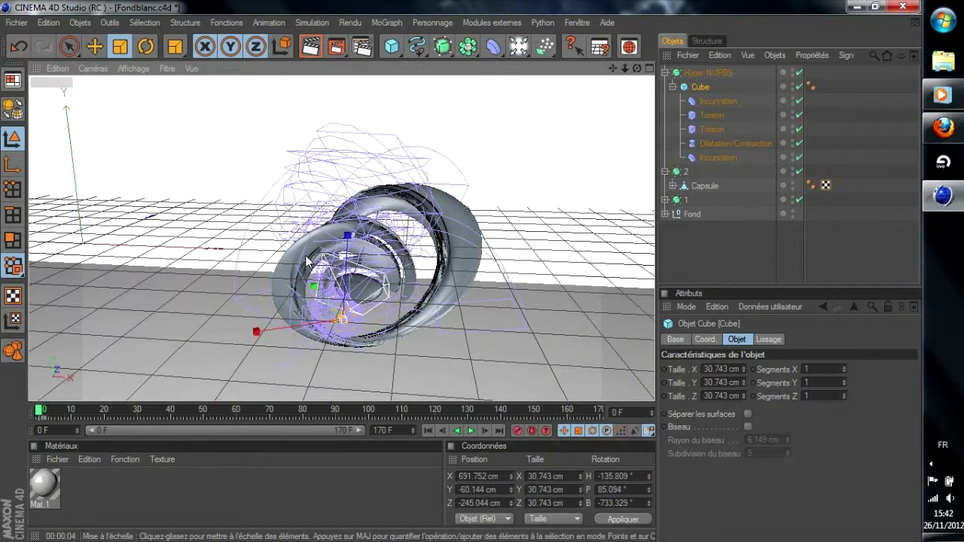
pyautogui.press('e')
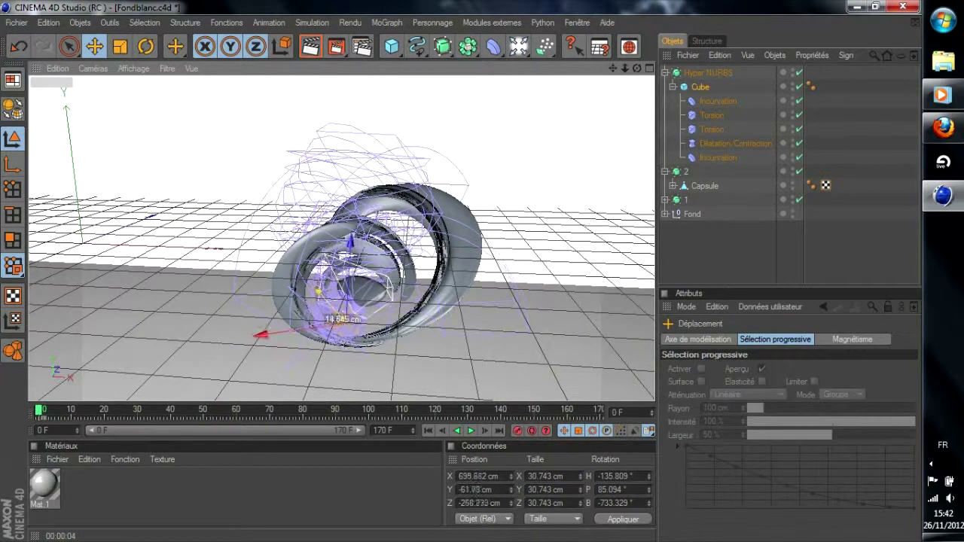
pyautogui.moveTo(344, 290); pyautogui.dragTo(348, 330)
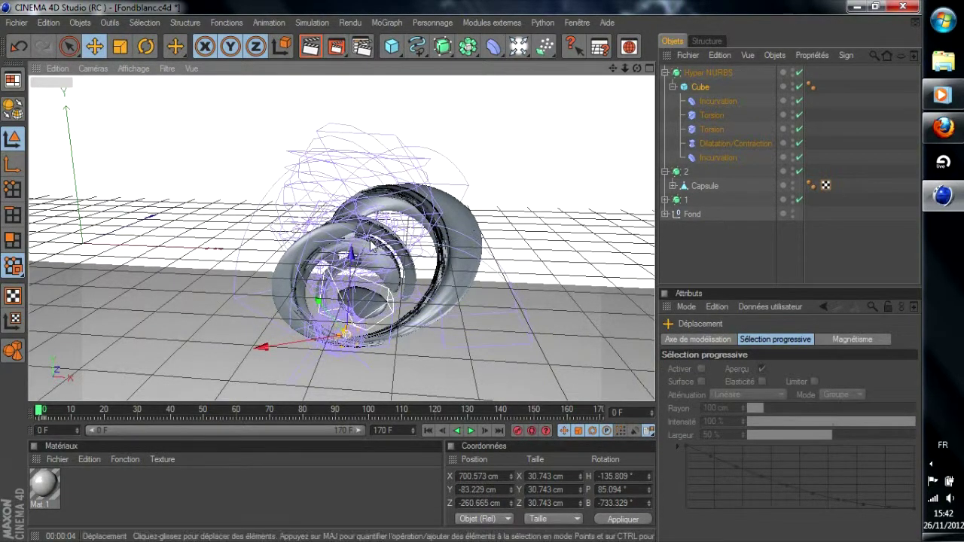
pyautogui.keyDown('alt'); pyautogui.moveTo(409, 230); pyautogui.dragTo(553, 226); pyautogui.keyUp('alt')
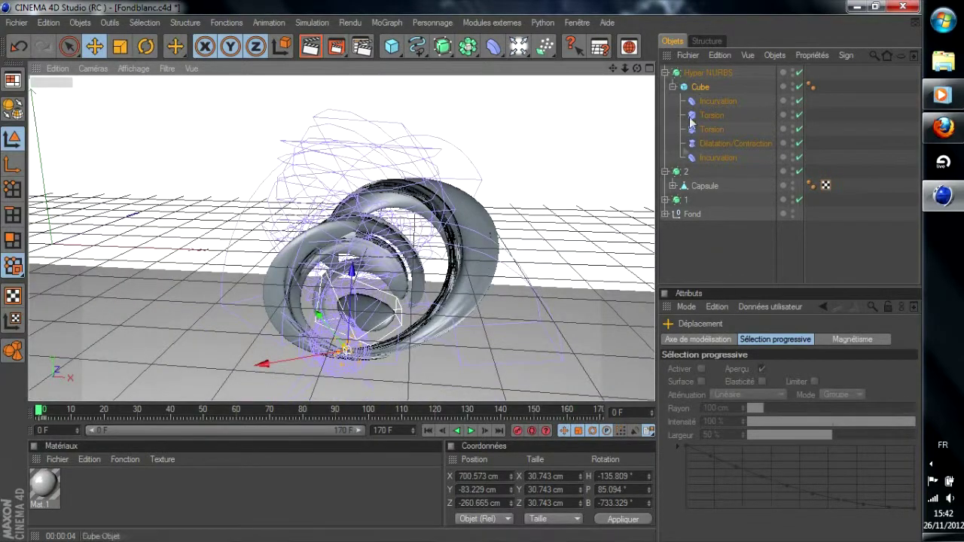
# Duplicate the Hyper NURBS object 2 together with its capsule.
pyautogui.click(685, 172)
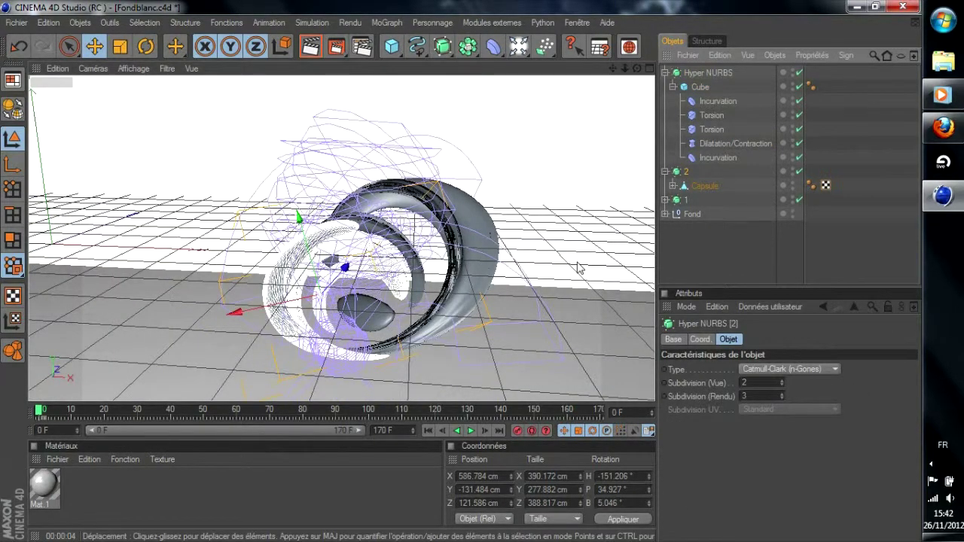
pyautogui.hotkey('ctrl', 'c')
pyautogui.hotkey('ctrl', 'v')
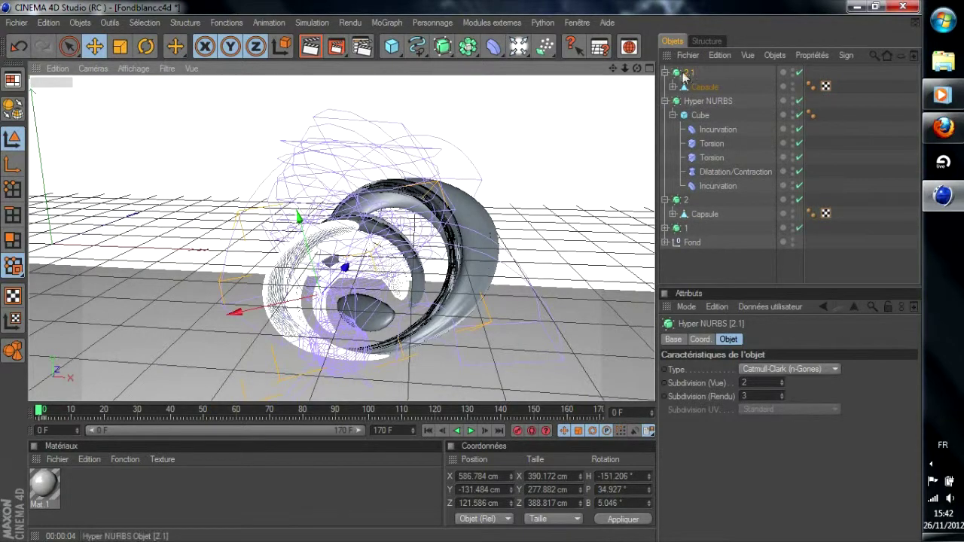
# Rotate the copy to about H -199.4°, P 48.3°, B 146.3° and move it to about X 691.7, Y -191.4, Z 13.3 cm.
pyautogui.press('r')
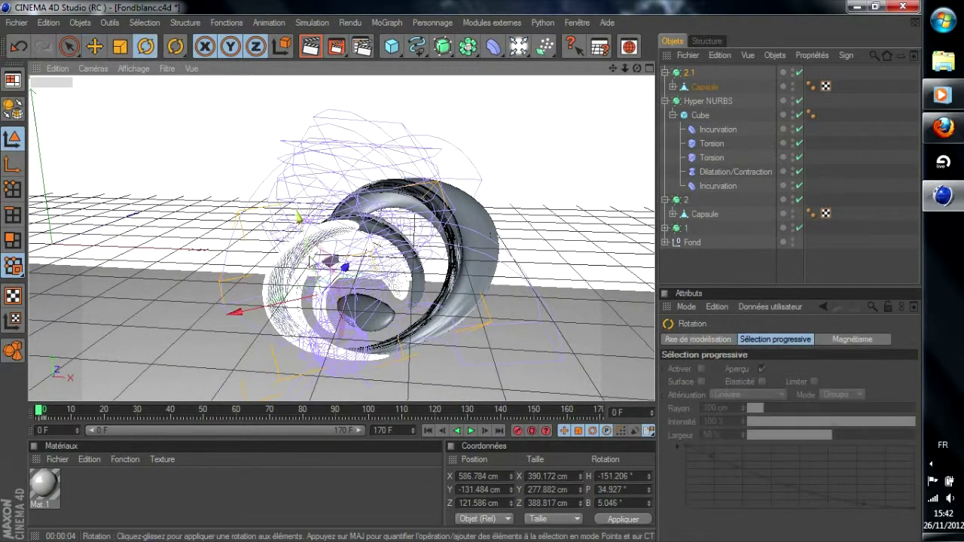
pyautogui.moveTo(319, 268)
pyautogui.mouseDown()
pyautogui.moveTo(347, 348)
pyautogui.moveTo(316, 116)
pyautogui.moveTo(444, 99)
pyautogui.moveTo(509, 248)
pyautogui.moveTo(451, 370)
pyautogui.moveTo(323, 279)
pyautogui.mouseUp()
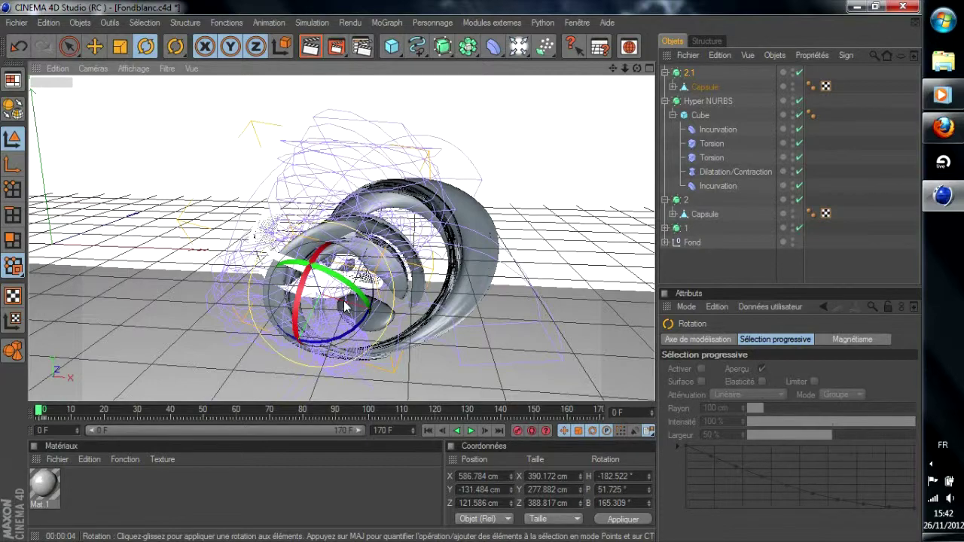
pyautogui.moveTo(350, 263); pyautogui.dragTo(305, 298)
pyautogui.press('e')
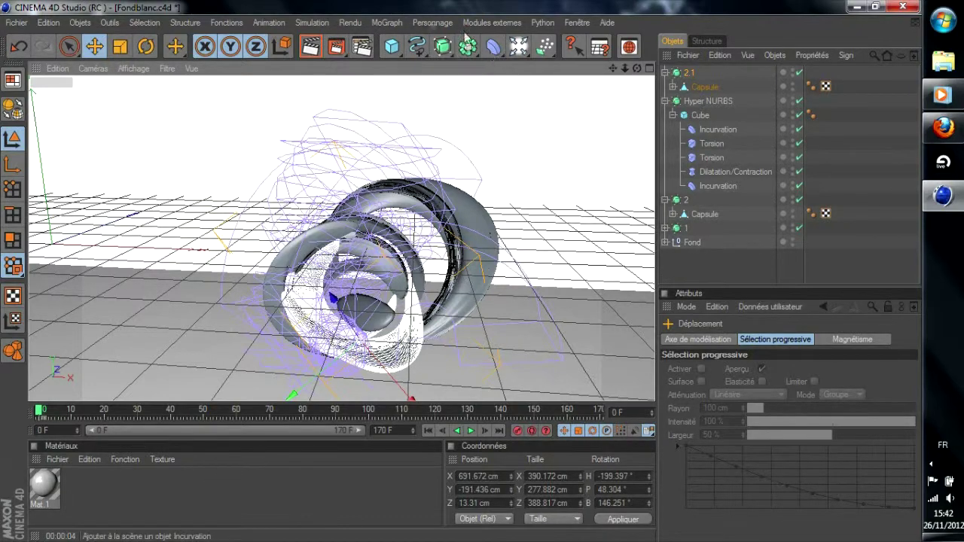
# Add a MoGraph Randomisation effector and move it to about X 699.5, Y -78.7 cm.
pyautogui.click(386, 22)
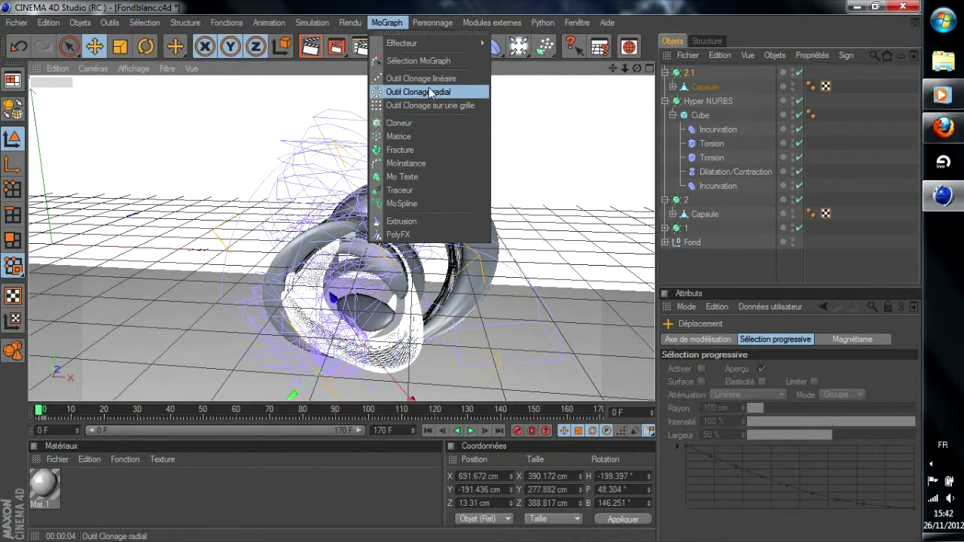
pyautogui.moveTo(440, 49)
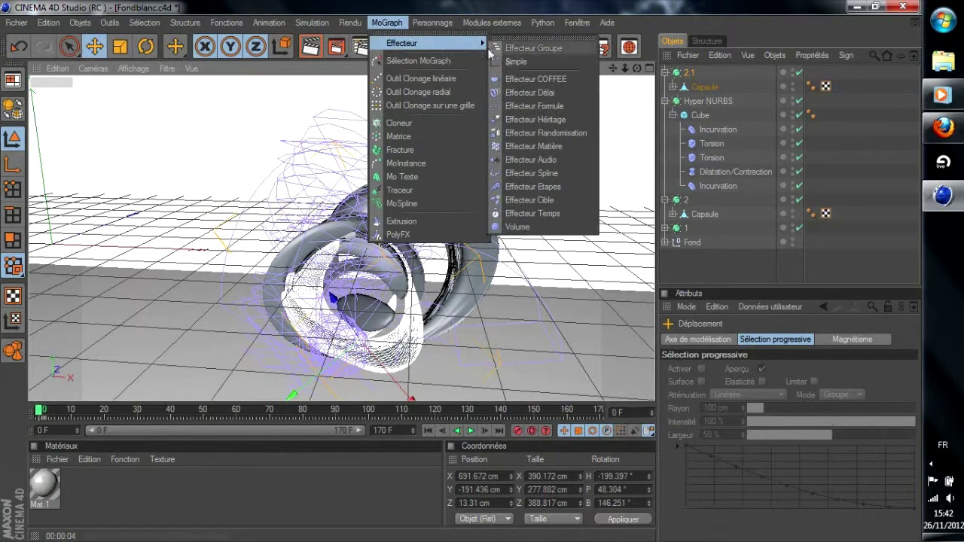
pyautogui.click(531, 133)
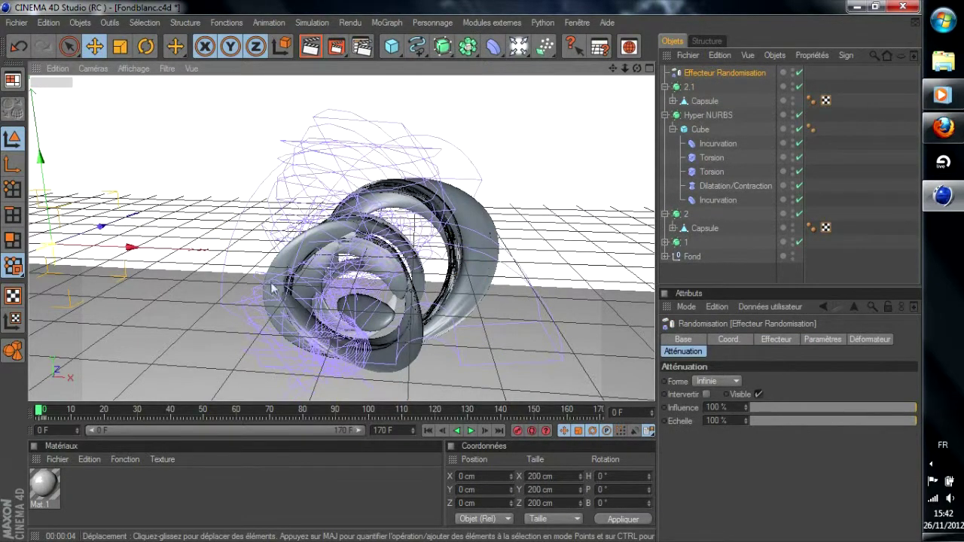
pyautogui.moveTo(132, 248); pyautogui.dragTo(450, 259)
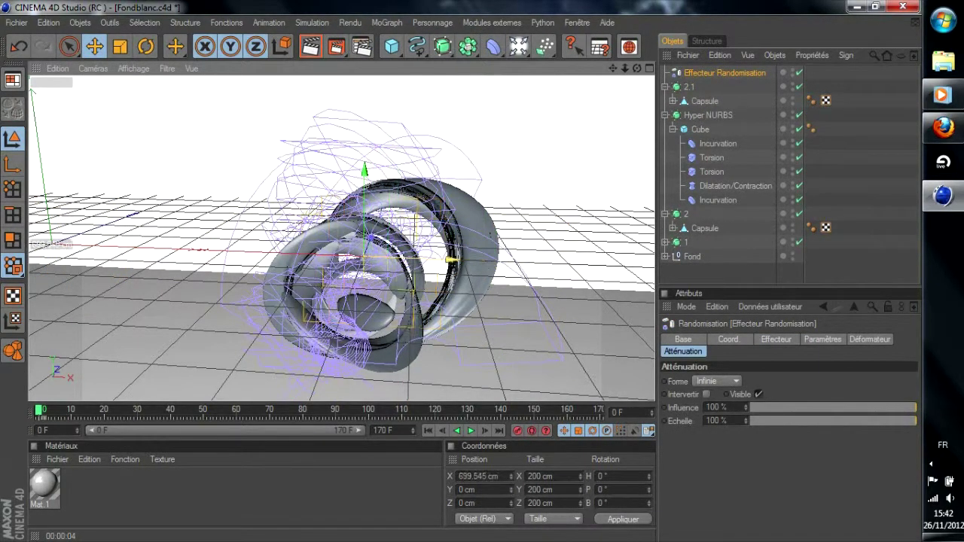
pyautogui.moveTo(365, 170); pyautogui.dragTo(364, 205)
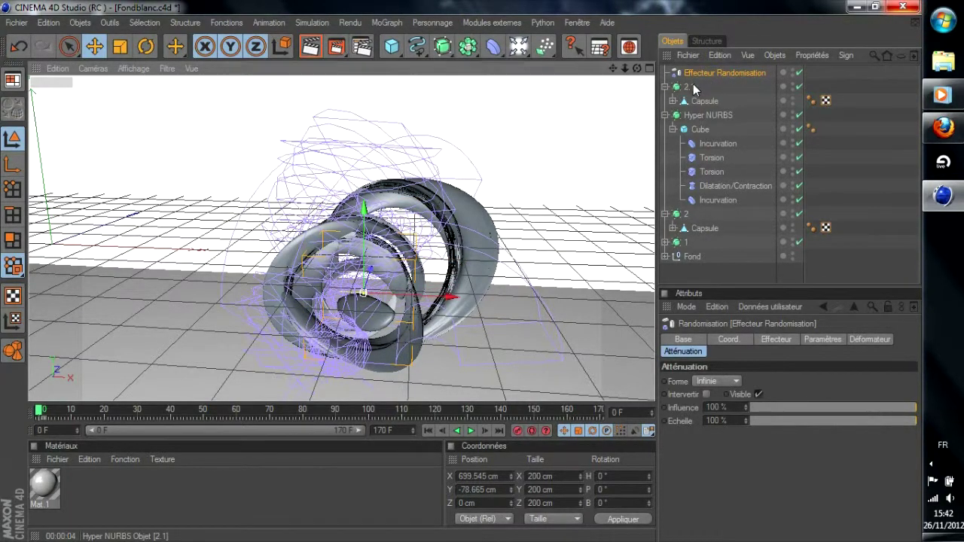
# Nest the Randomisation effector under Hyper NURBS 2.1 and set its falloff influence to 24 % and scale to 34 %.
pyautogui.moveTo(686, 86); pyautogui.dragTo(698, 75)
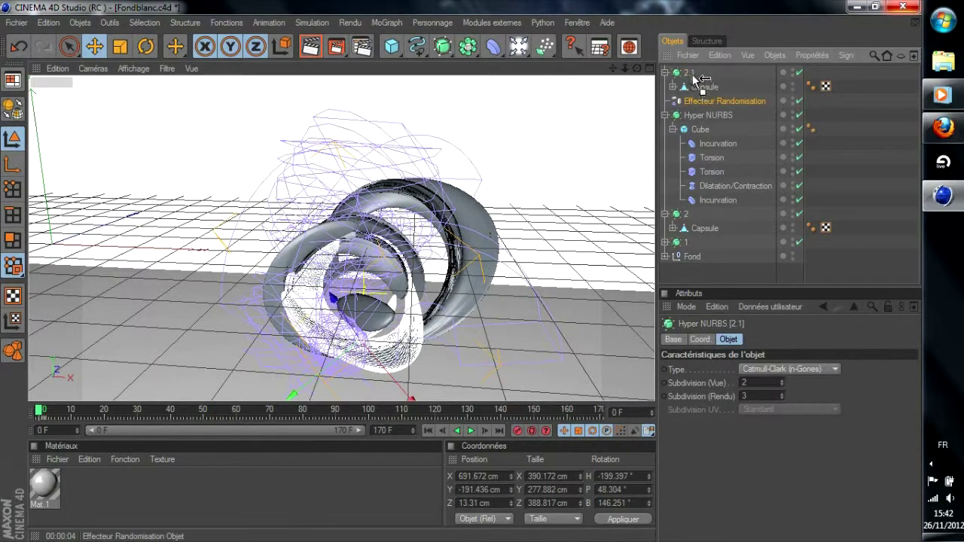
pyautogui.moveTo(691, 74); pyautogui.dragTo(690, 72)
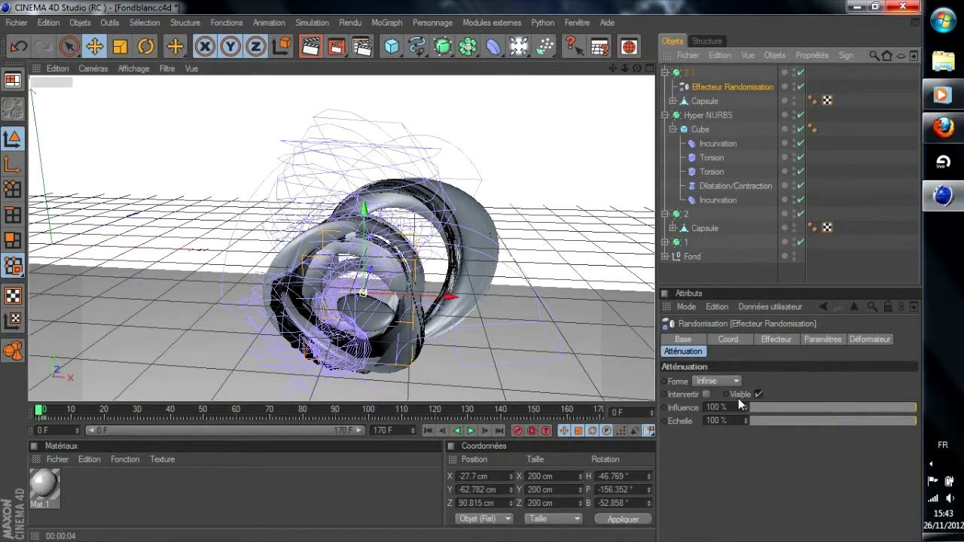
pyautogui.click(790, 408)
pyautogui.click(806, 420)
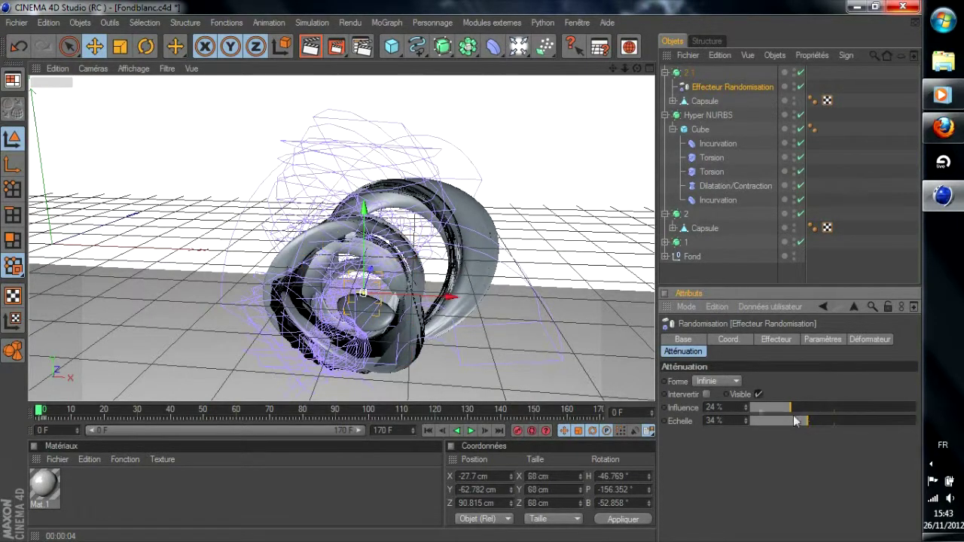
# Set the effector's falloff shape to Linéaire, inverted, with 63 % influence and 100 % scale.
pyautogui.click(725, 380)
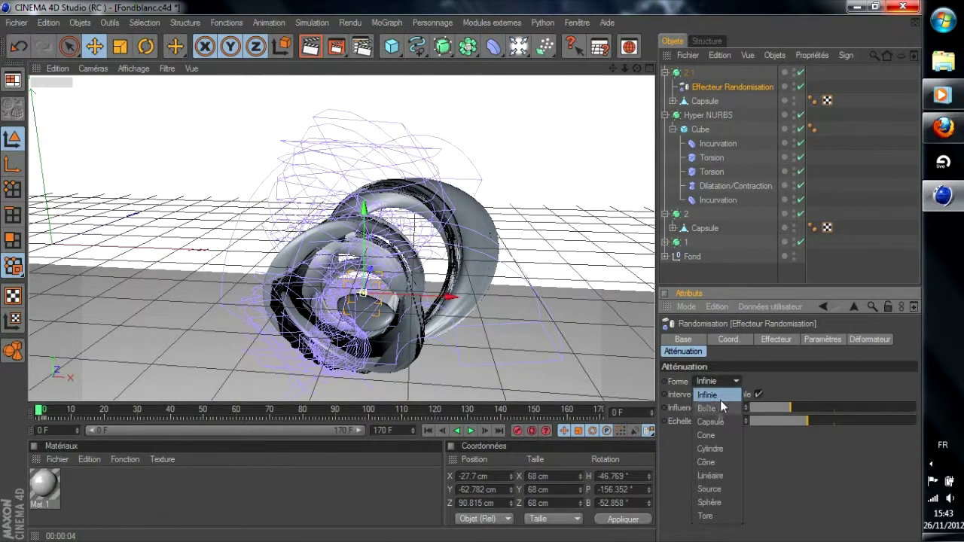
pyautogui.click(712, 482)
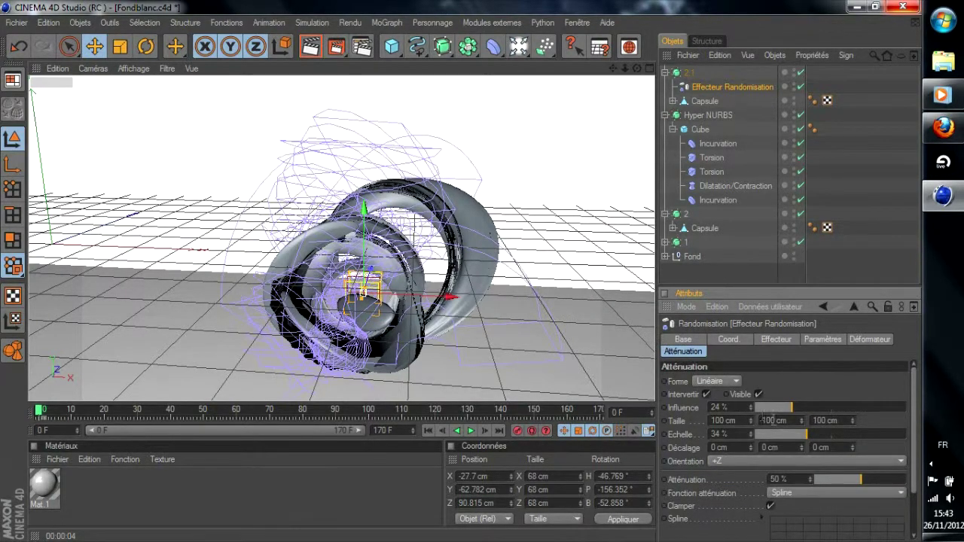
pyautogui.moveTo(809, 434); pyautogui.dragTo(941, 442)
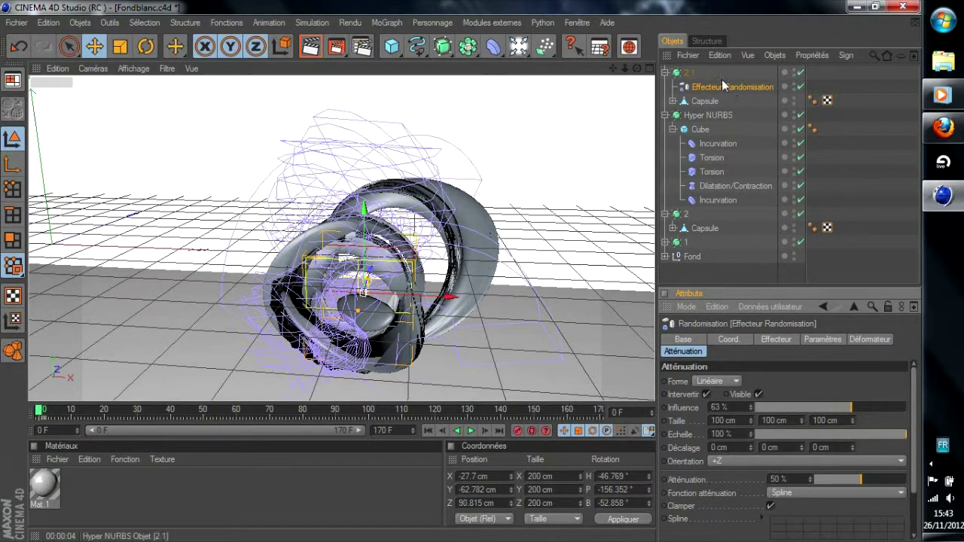
# Move the Randomisation effector out of Hyper NURBS 2.1 and nest Hyper NURBS 2.1 under the effector instead.
pyautogui.click(698, 84)
pyautogui.moveTo(696, 100); pyautogui.dragTo(704, 69)
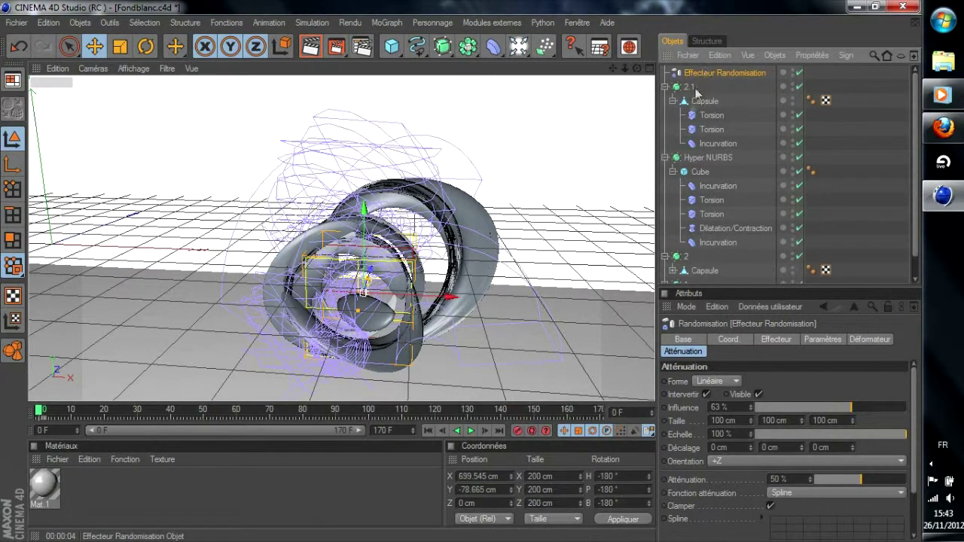
pyautogui.click(689, 88)
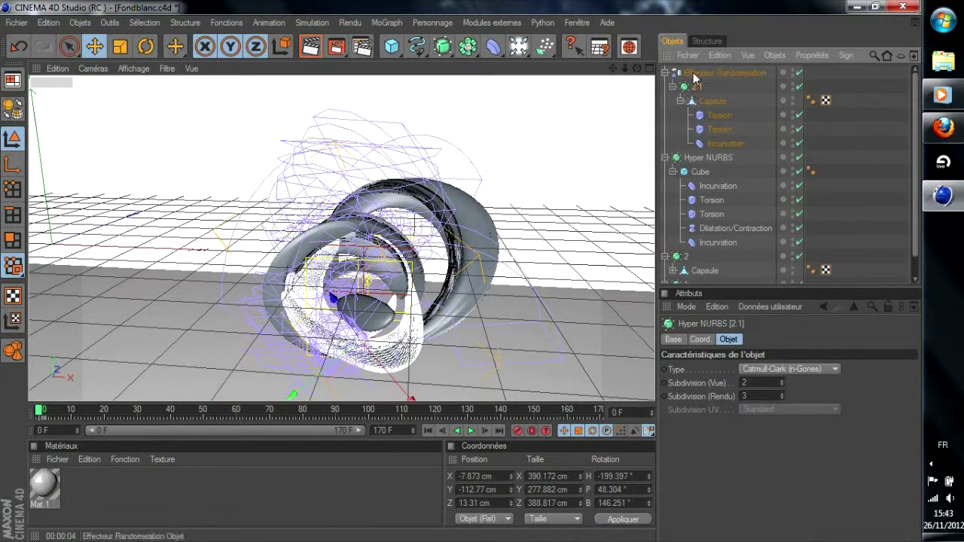
# Set the Randomisation effector's attenuation to 98 % and stretch its falloff size along Z to about 233 cm.
pyautogui.click(715, 73)
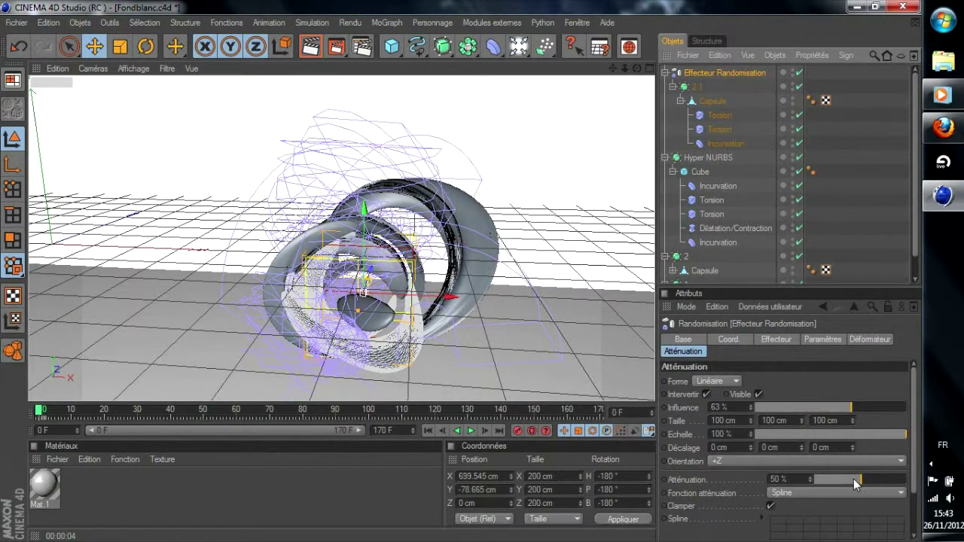
pyautogui.moveTo(867, 481); pyautogui.dragTo(905, 474)
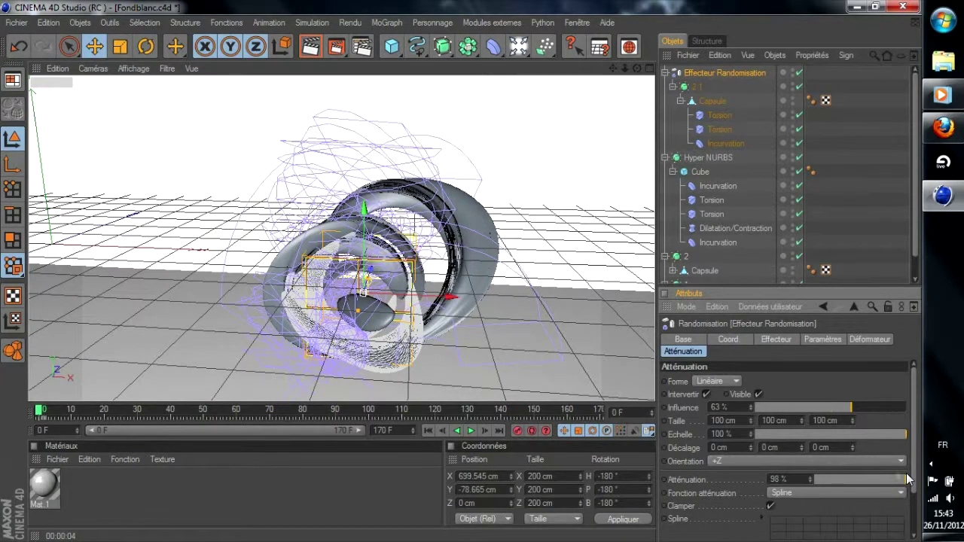
pyautogui.moveTo(637, 69); pyautogui.dragTo(502, 80)
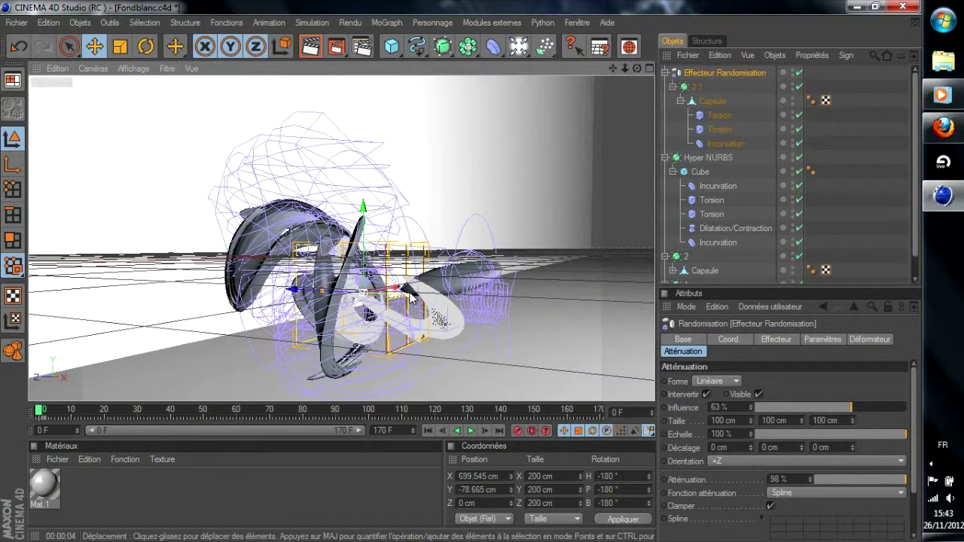
pyautogui.moveTo(411, 298); pyautogui.dragTo(412, 295)
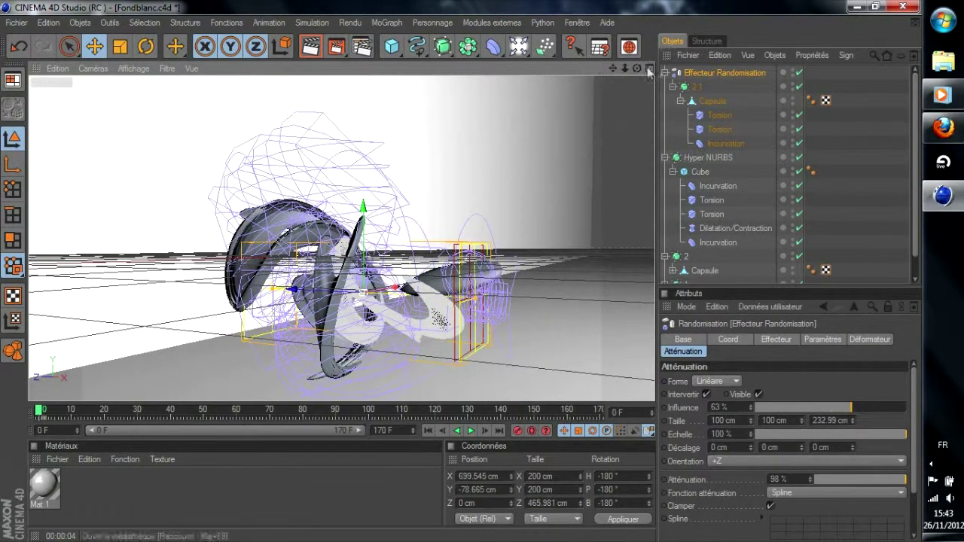
# Try to merge Hyper NURBS 2.1, its capsule and the three deformers into one object with Connecter+Supprimer.
pyautogui.click(694, 87)
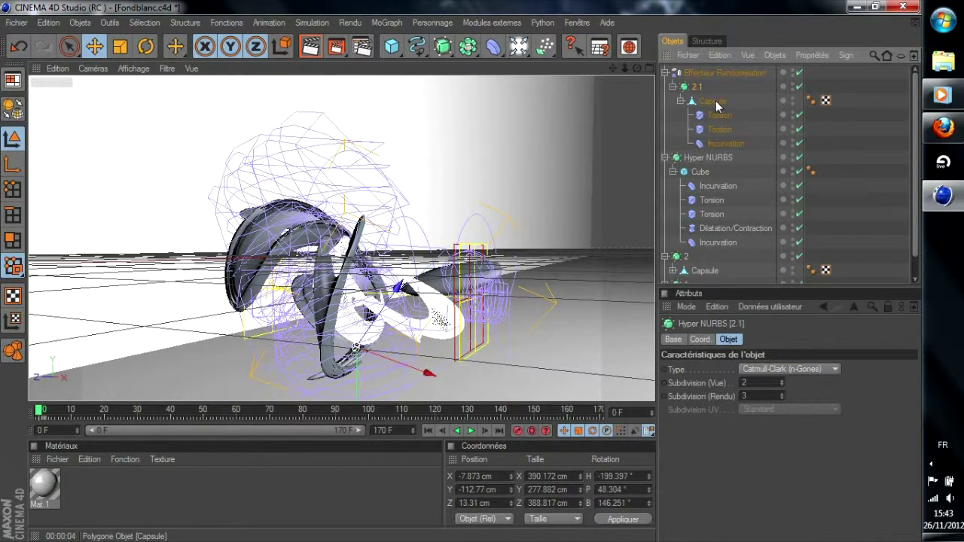
pyautogui.keyDown('ctrl'); pyautogui.click(713, 102); pyautogui.keyUp('ctrl')
pyautogui.keyDown('ctrl'); pyautogui.click(715, 115); pyautogui.keyUp('ctrl')
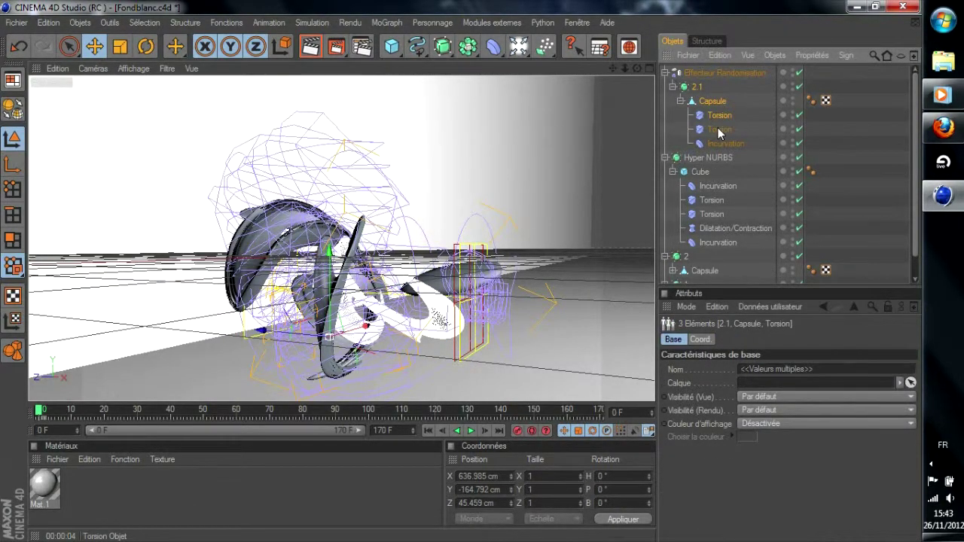
pyautogui.keyDown('ctrl'); pyautogui.click(717, 129); pyautogui.keyUp('ctrl')
pyautogui.keyDown('ctrl'); pyautogui.click(721, 142); pyautogui.keyUp('ctrl')
pyautogui.rightClick(694, 89)
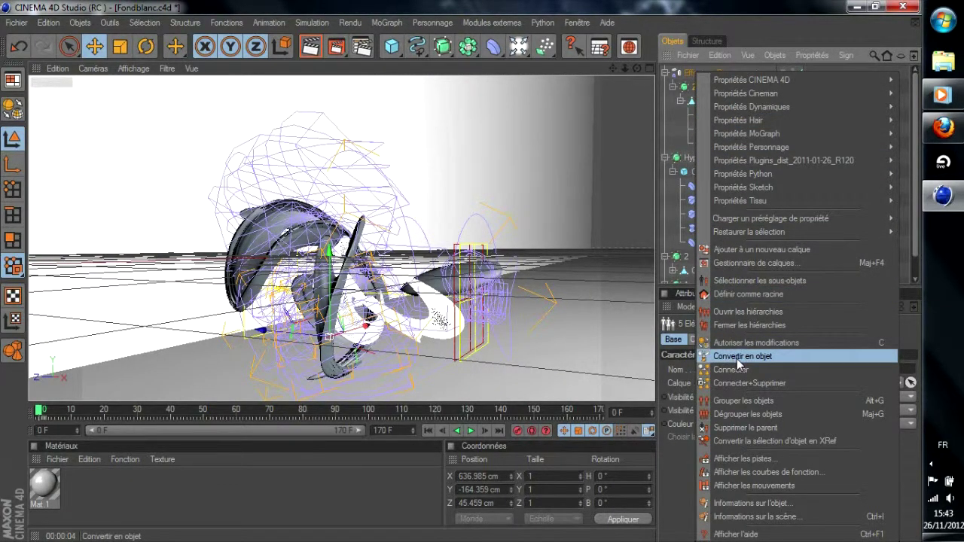
pyautogui.click(735, 382)
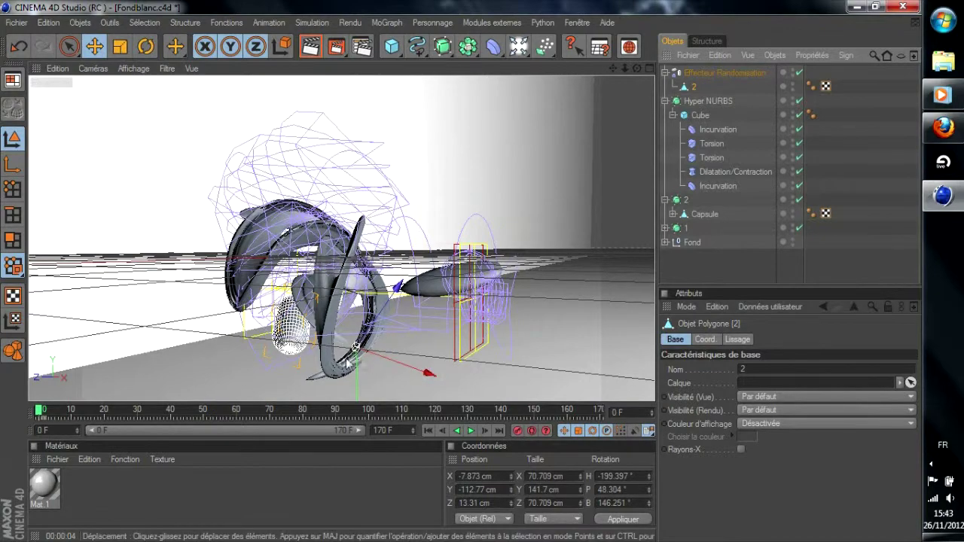
# Try moving the merged object 2 along its X axis, and undo both the move and the merge.
pyautogui.moveTo(396, 361); pyautogui.dragTo(446, 379)
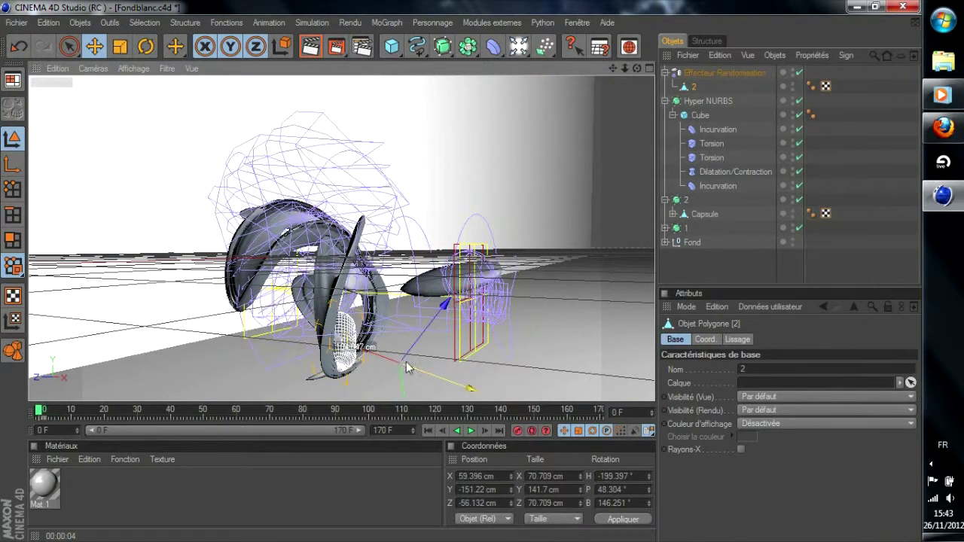
pyautogui.hotkey('ctrl', 'z')
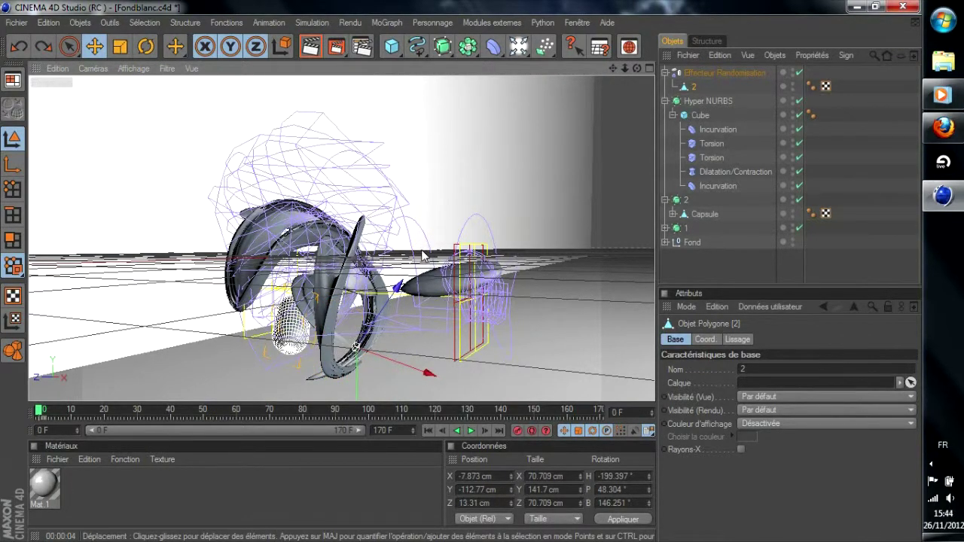
pyautogui.hotkey('ctrl', 'v')
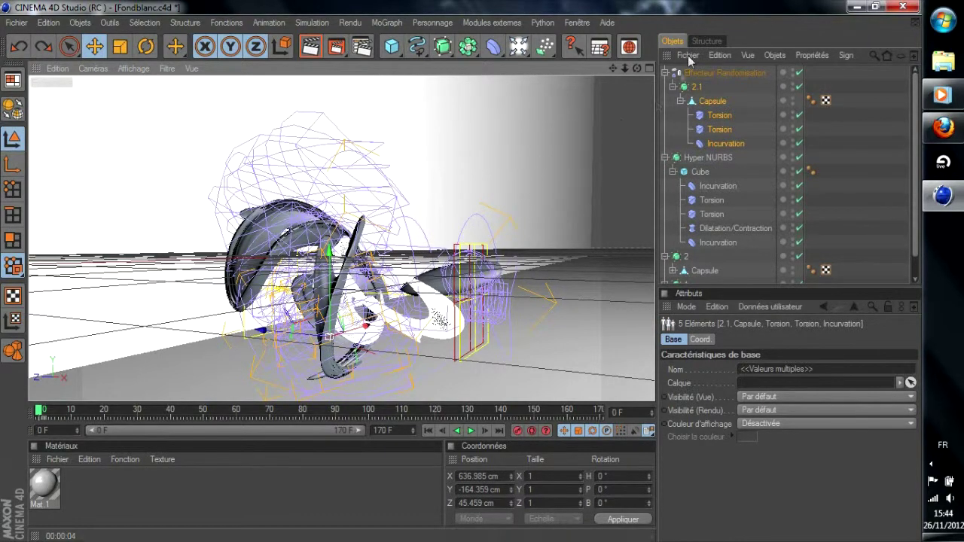
# Move Hyper NURBS 2.1 out of the Randomisation effector and delete the effector.
pyautogui.click(707, 74)
pyautogui.moveTo(695, 87); pyautogui.dragTo(693, 160)
pyautogui.click(693, 75)
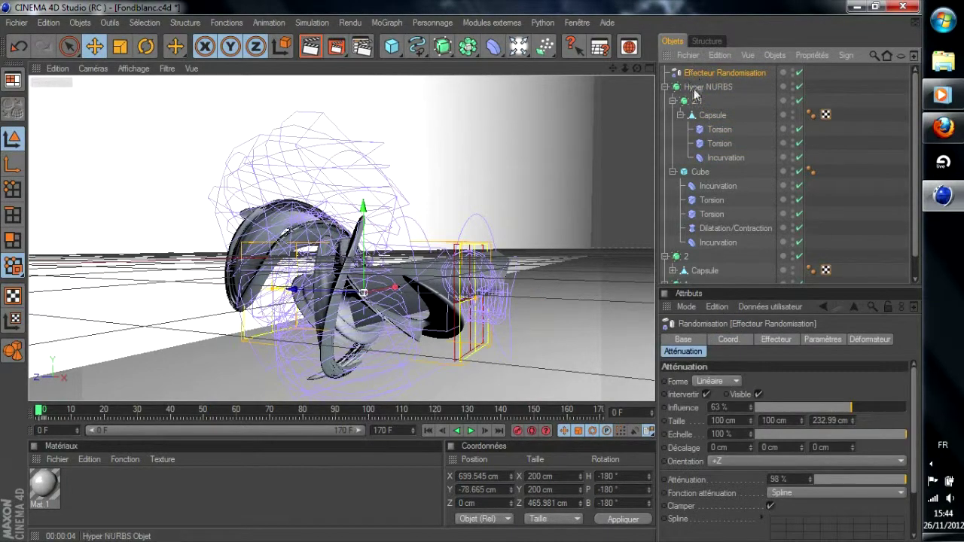
pyautogui.press('Delete')
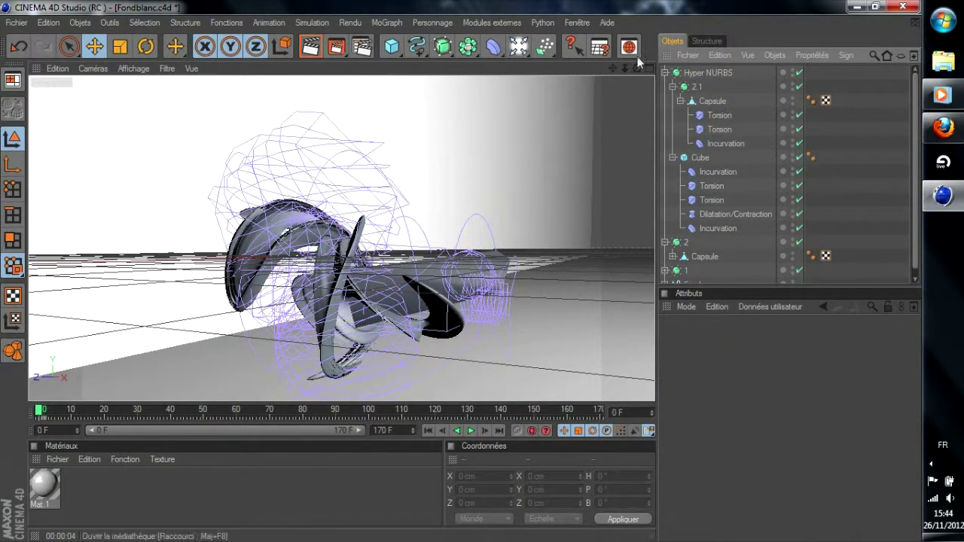
# Take Hyper NURBS 2.1 out of the cube's Hyper NURBS and place it at the top level of the hierarchy.
pyautogui.moveTo(636, 68); pyautogui.dragTo(444, 79)
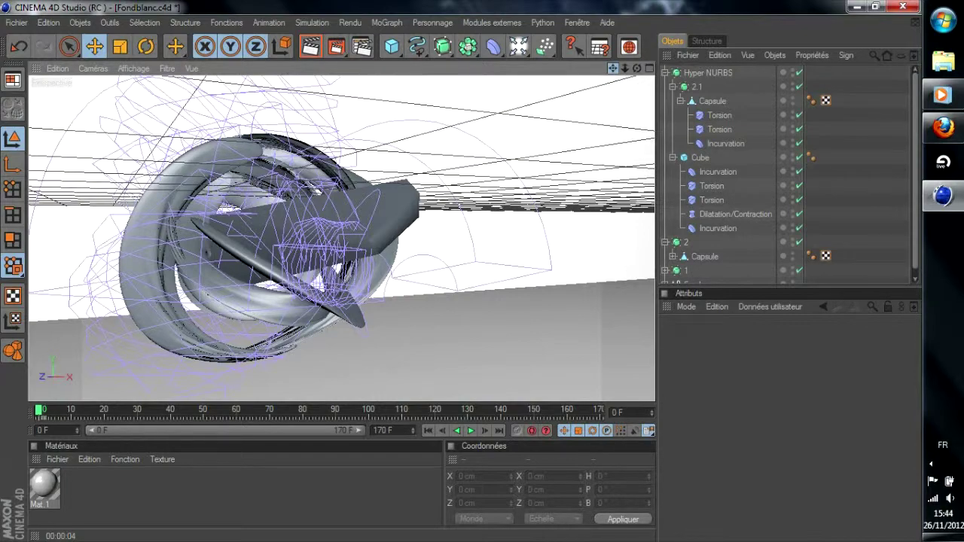
pyautogui.moveTo(444, 79); pyautogui.dragTo(425, 83)
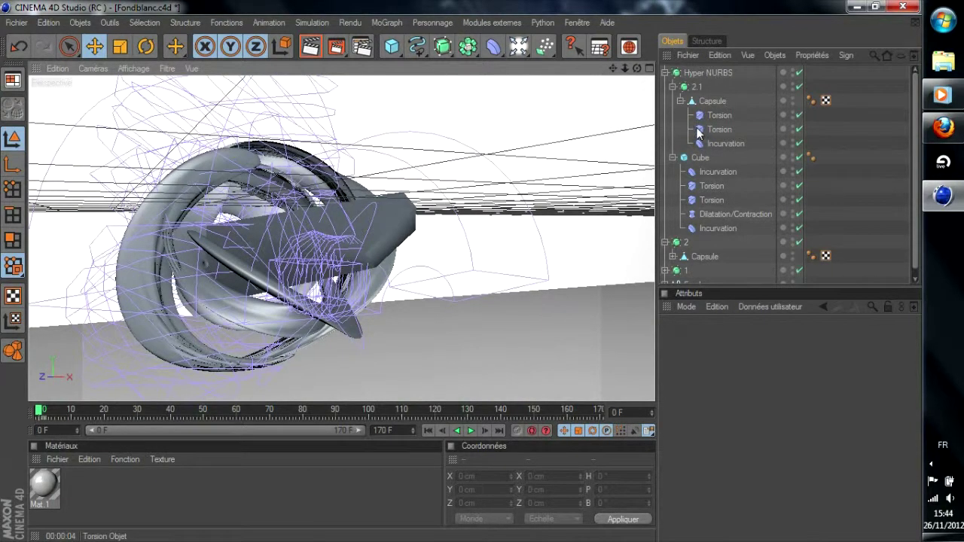
pyautogui.moveTo(696, 86)
pyautogui.mouseDown()
pyautogui.moveTo(695, 65)
pyautogui.moveTo(700, 72)
pyautogui.mouseUp()
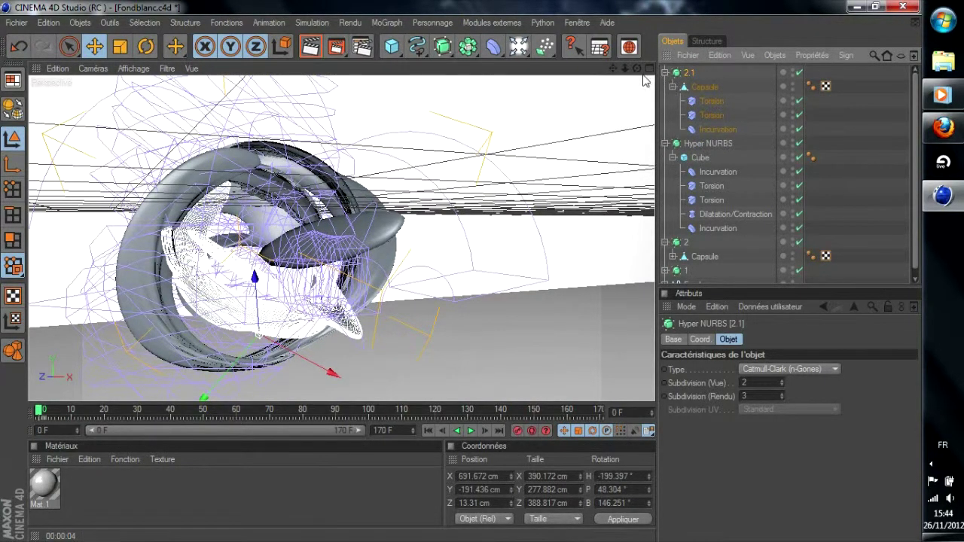
# Shift the first Torsion deformer of the 2.1 capsule along its Z axis to about X 111, Y 56, Z -10 cm.
pyautogui.click(691, 102)
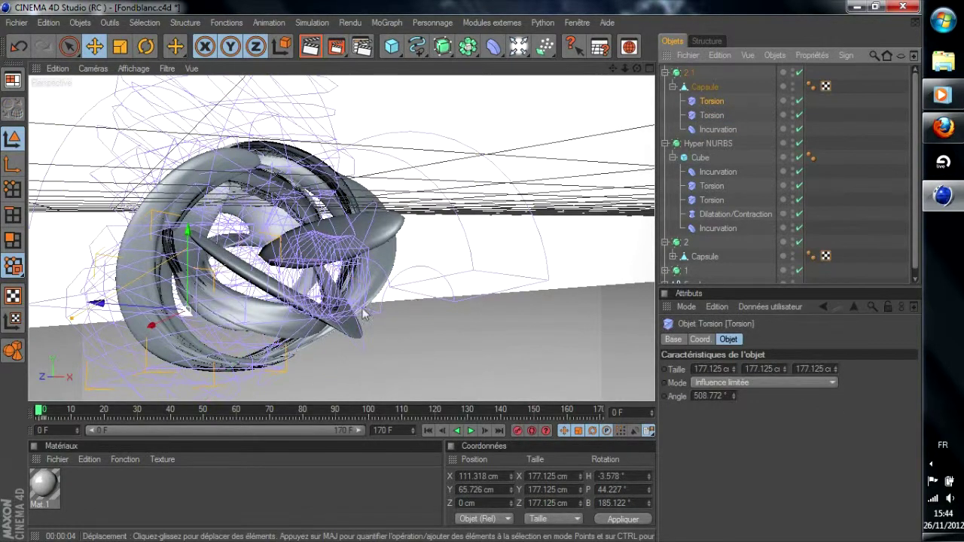
pyautogui.moveTo(96, 303); pyautogui.dragTo(98, 303)
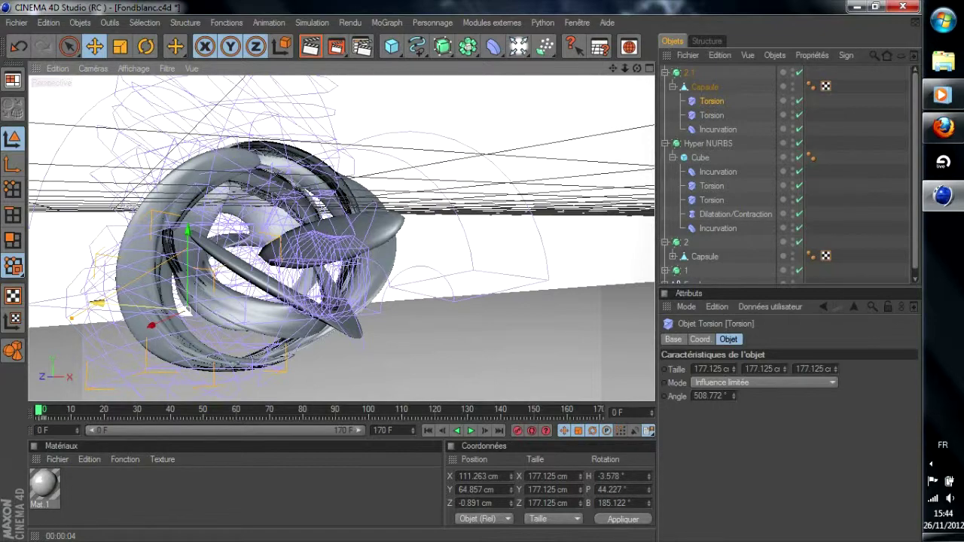
pyautogui.moveTo(97, 304); pyautogui.dragTo(108, 304)
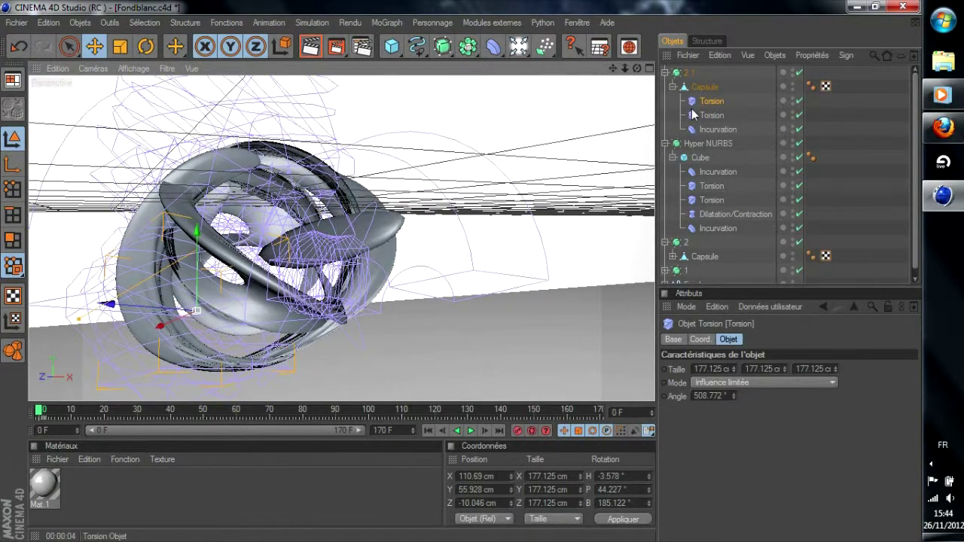
# Slide the Incurvation deformer of the 2.1 capsule along its Y axis to about -50 cm.
pyautogui.click(714, 129)
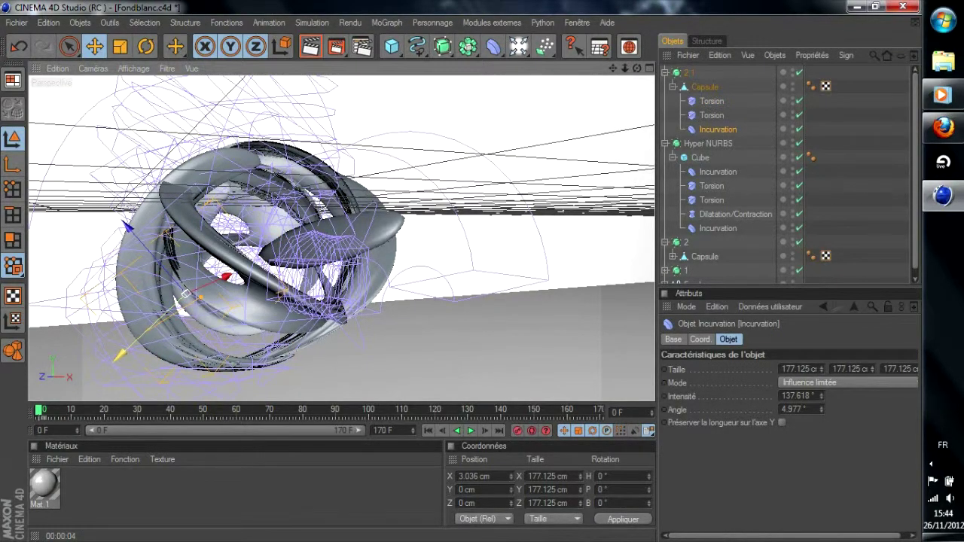
pyautogui.moveTo(119, 353); pyautogui.dragTo(166, 283)
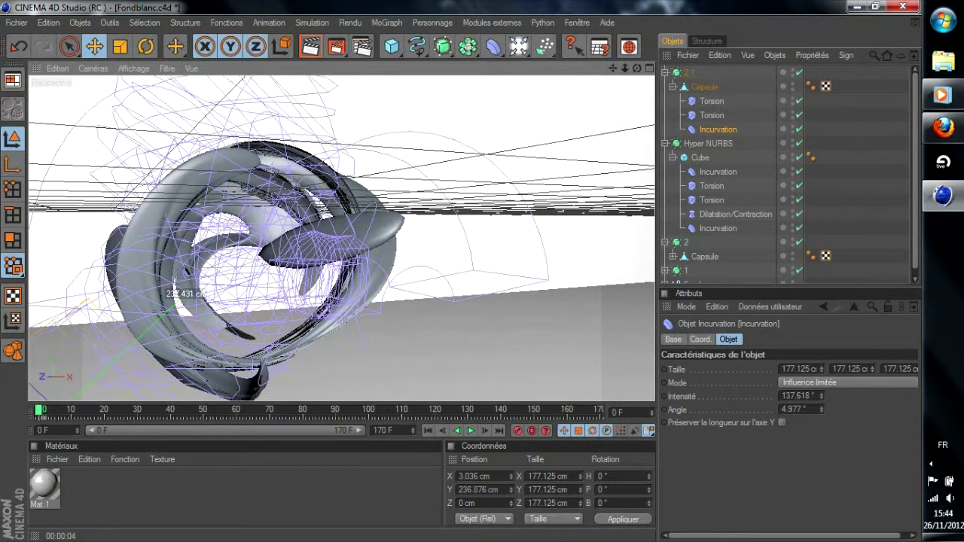
pyautogui.moveTo(165, 283); pyautogui.dragTo(147, 335)
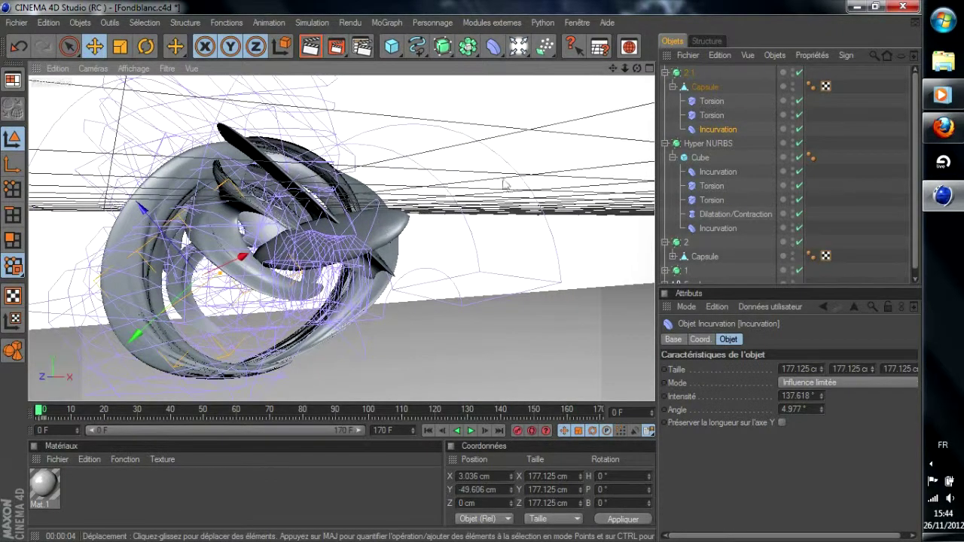
# Move Hyper NURBS 2.1 within the ring shape to about X 679, Y -185, Z -268 cm.
pyautogui.click(689, 72)
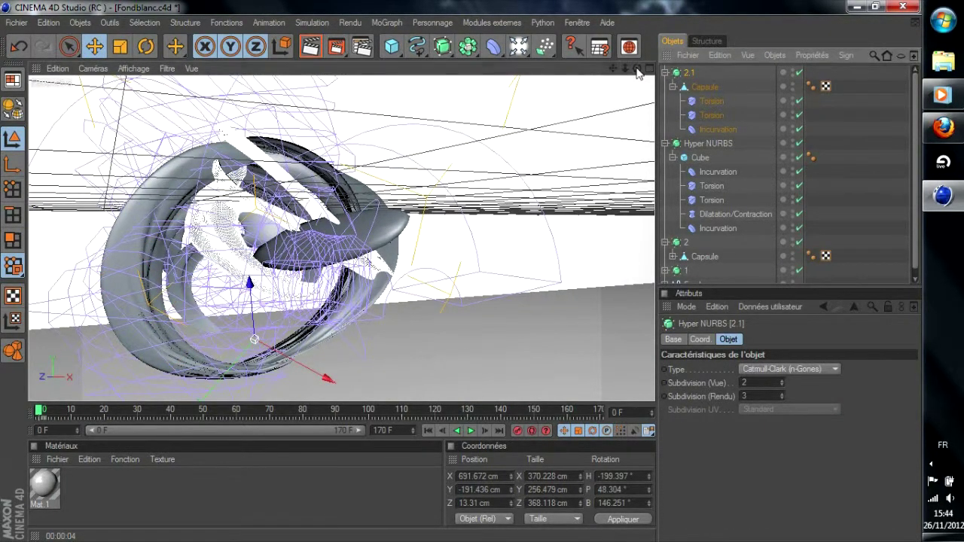
pyautogui.moveTo(637, 68); pyautogui.dragTo(367, 215)
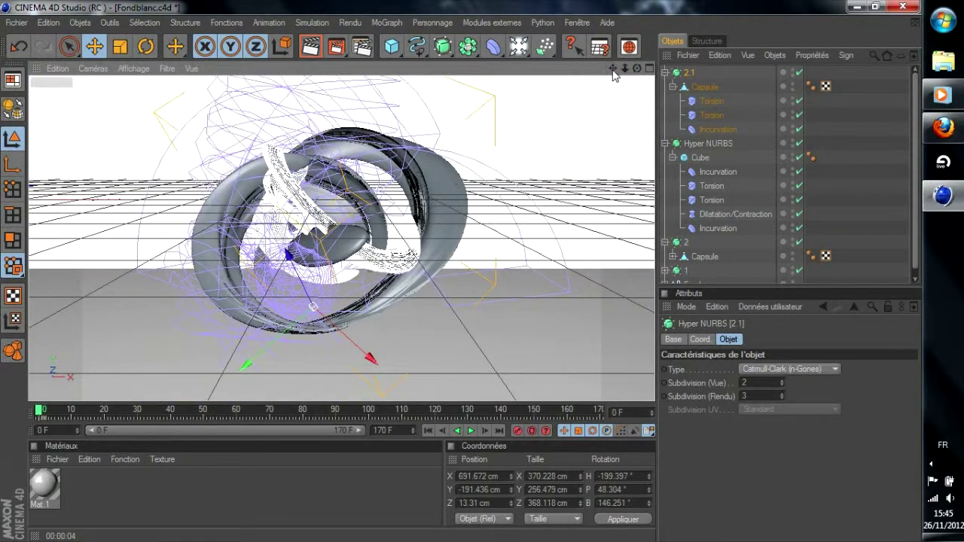
pyautogui.moveTo(638, 68); pyautogui.dragTo(608, 74)
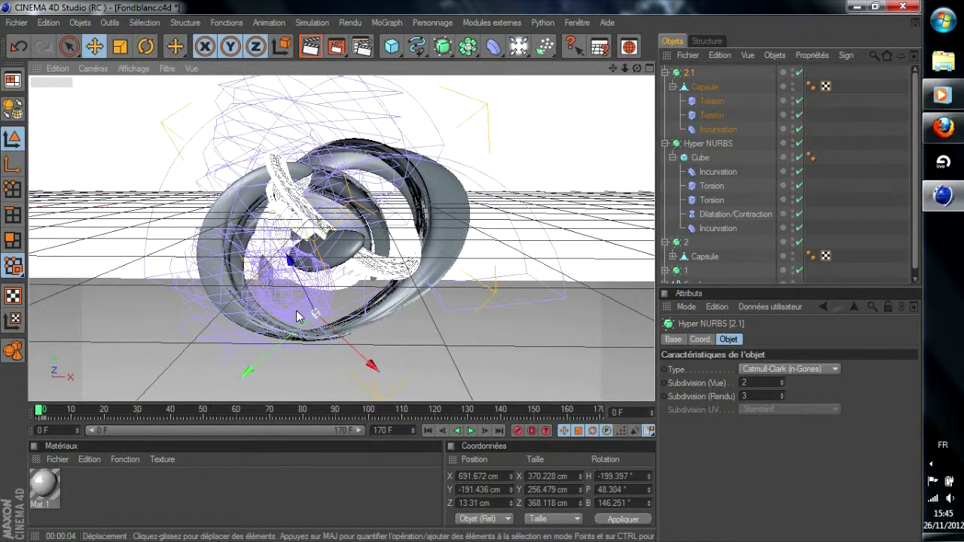
pyautogui.moveTo(297, 316); pyautogui.dragTo(327, 346)
pyautogui.moveTo(309, 297); pyautogui.dragTo(371, 371)
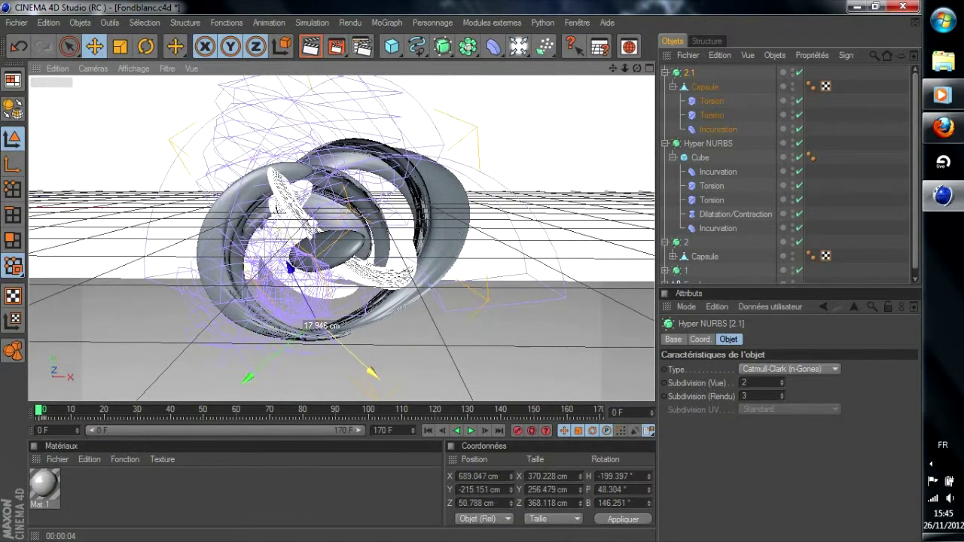
pyautogui.moveTo(336, 338); pyautogui.dragTo(345, 286)
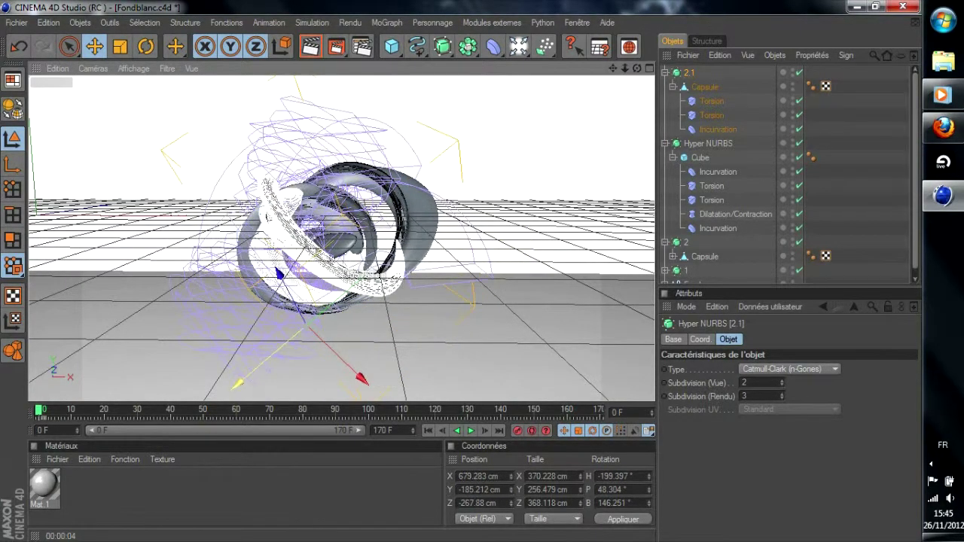
# Rotate Hyper NURBS 2.1 to about H -158°, P 67°, B 111° and scale it down to about 226 × 157 × 225 cm.
pyautogui.press('r')
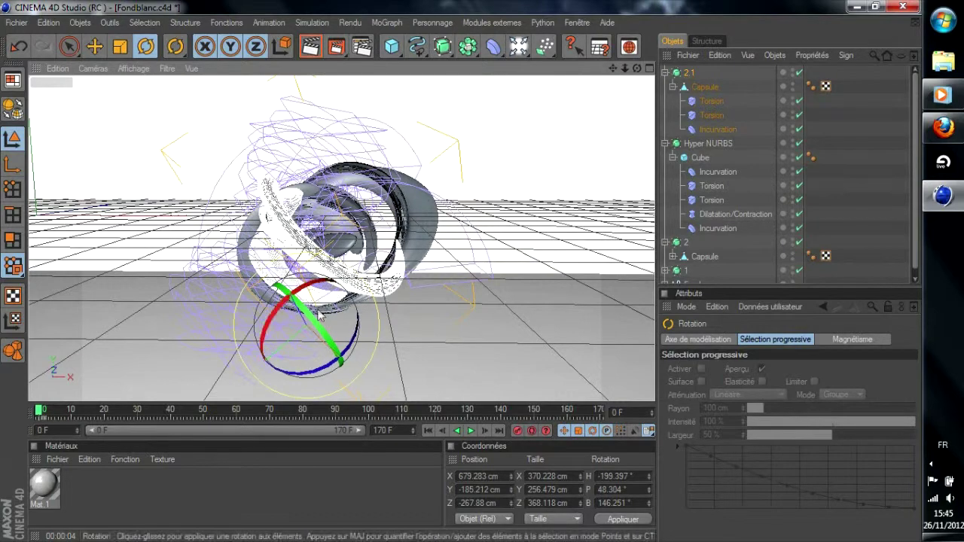
pyautogui.moveTo(318, 316); pyautogui.dragTo(301, 273)
pyautogui.press('t')
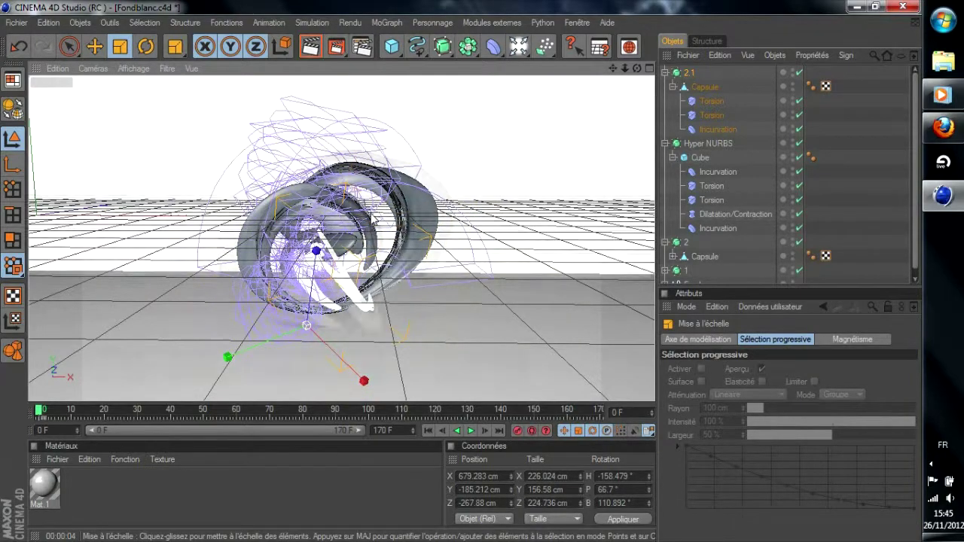
pyautogui.scroll(5, 343, 269)
pyautogui.scroll(-3, 309, 315)
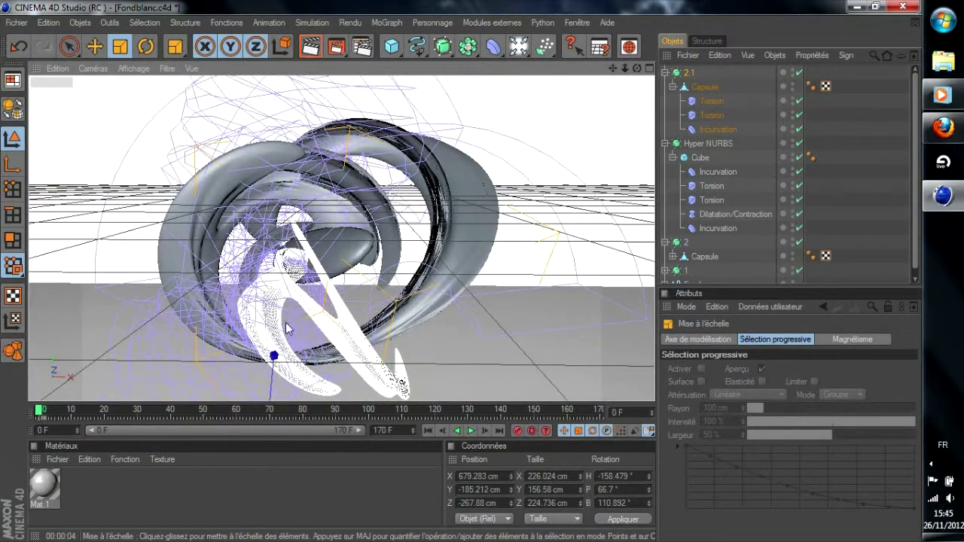
# Shrink Hyper NURBS 2.1 to about 132 × 92 × 131 cm and reposition it at about X 696, Y -79, Z -310 cm.
pyautogui.press('e')
pyautogui.moveTo(273, 368); pyautogui.dragTo(254, 365)
pyautogui.press('t')
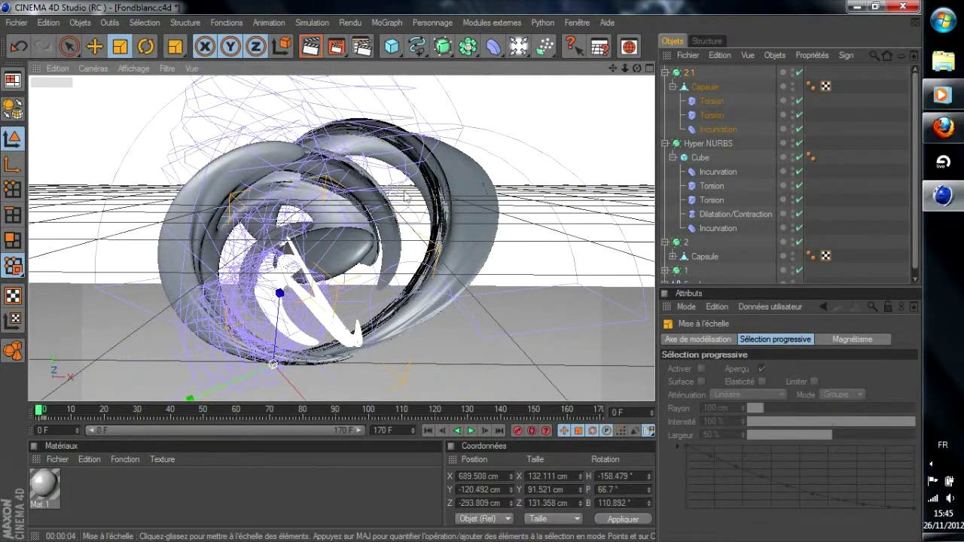
pyautogui.press('e')
pyautogui.moveTo(282, 318)
pyautogui.mouseDown()
pyautogui.moveTo(281, 271)
pyautogui.moveTo(280, 314)
pyautogui.mouseUp()
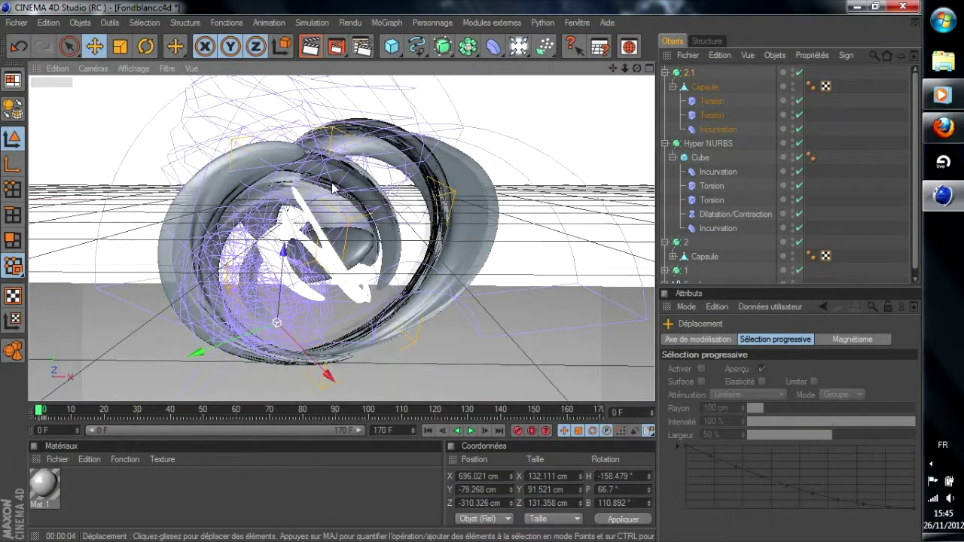
# Frame the whole shape closely and render the active view to check it.
pyautogui.keyDown('alt'); pyautogui.moveTo(338, 192); pyautogui.dragTo(344, 146); pyautogui.keyUp('alt')
pyautogui.scroll(5, 344, 151)
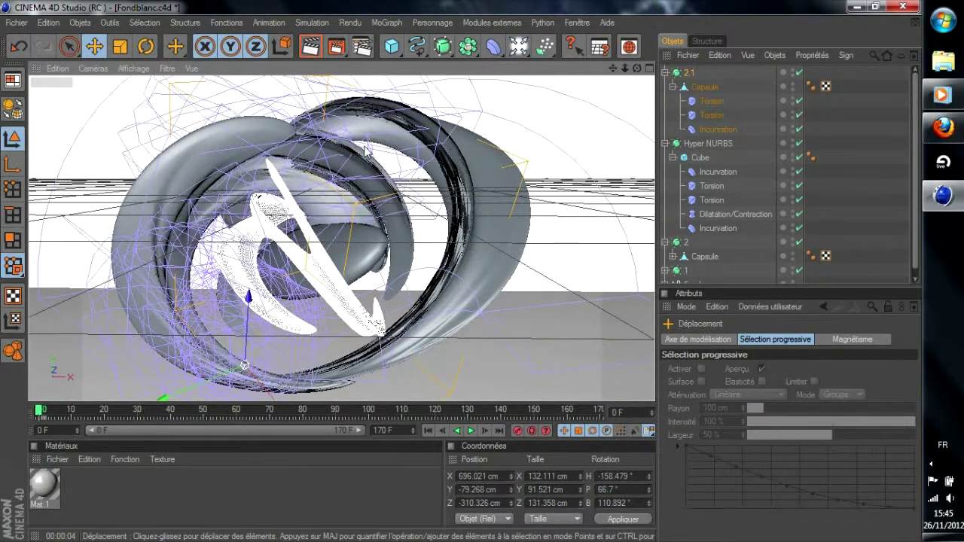
pyautogui.moveTo(613, 68); pyautogui.dragTo(636, 60)
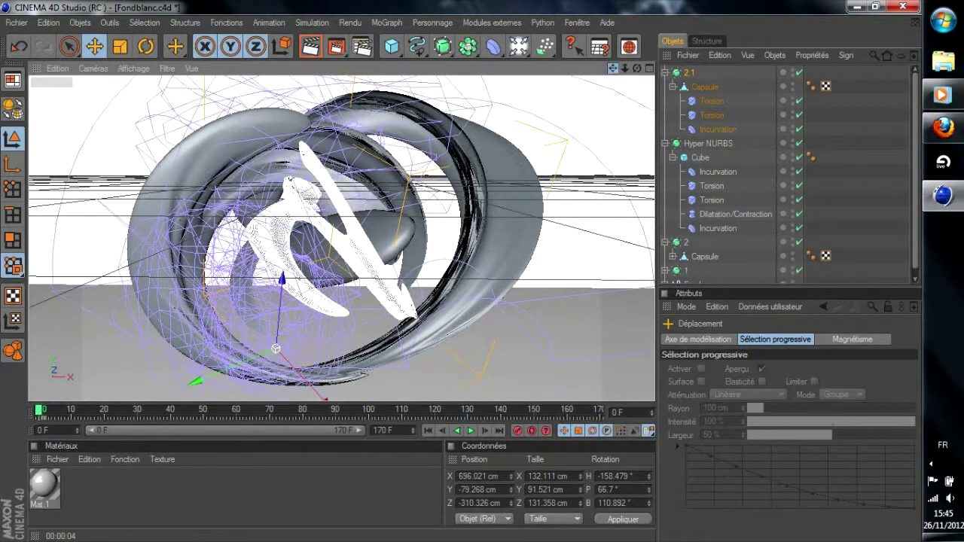
pyautogui.click(320, 52)
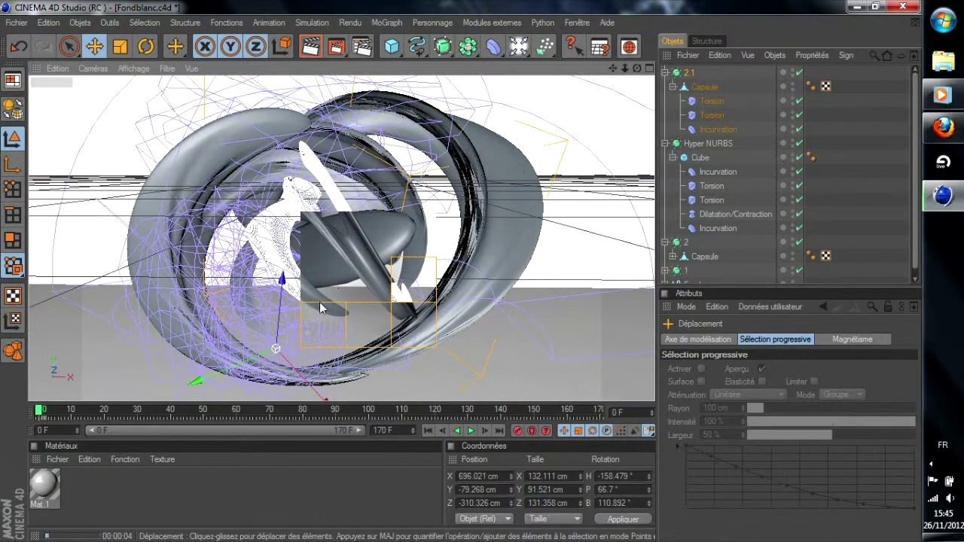
# Create four new materials.
pyautogui.doubleClick(133, 492)
pyautogui.doubleClick(132, 492)
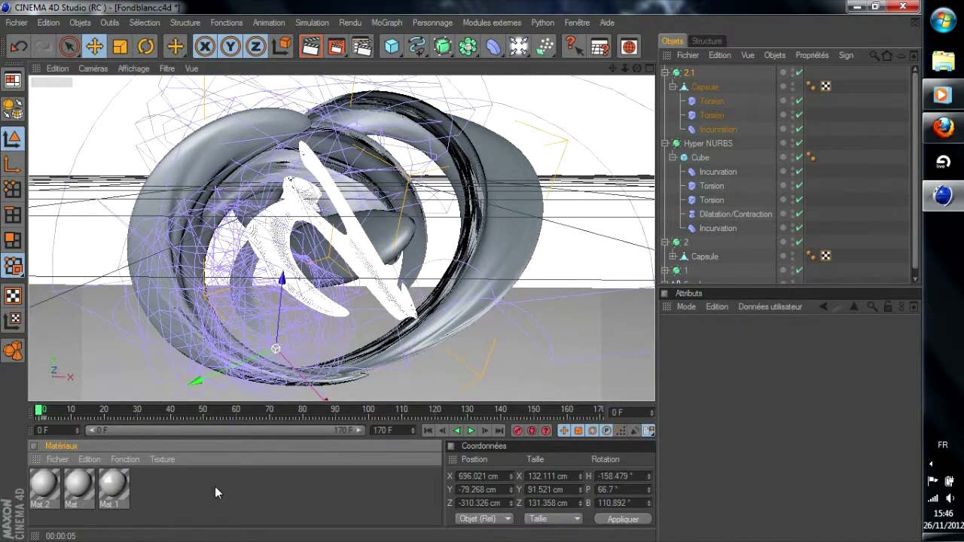
pyautogui.doubleClick(214, 485)
pyautogui.doubleClick(214, 486)
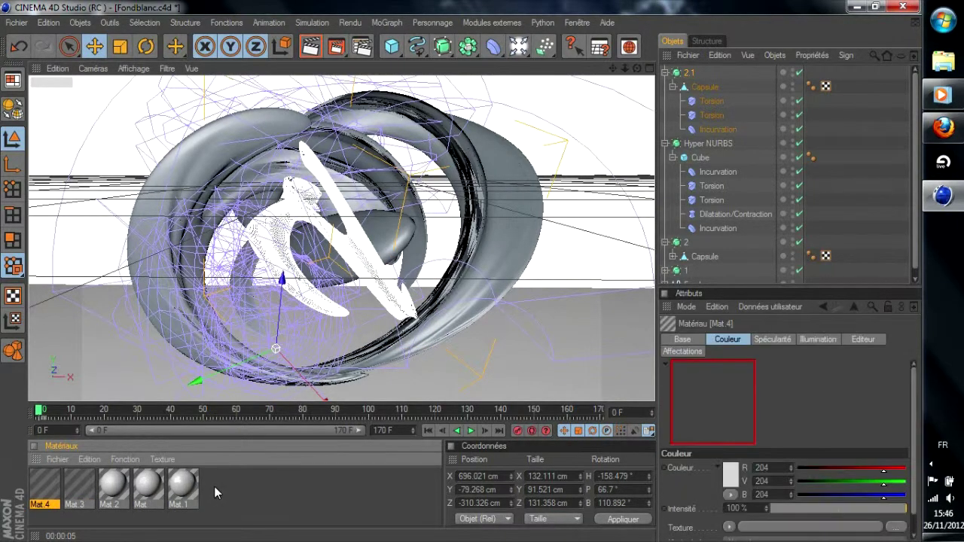
# Set the colour of material Mat to dark blue, R 9, V 86, B 131.
pyautogui.doubleClick(147, 484)
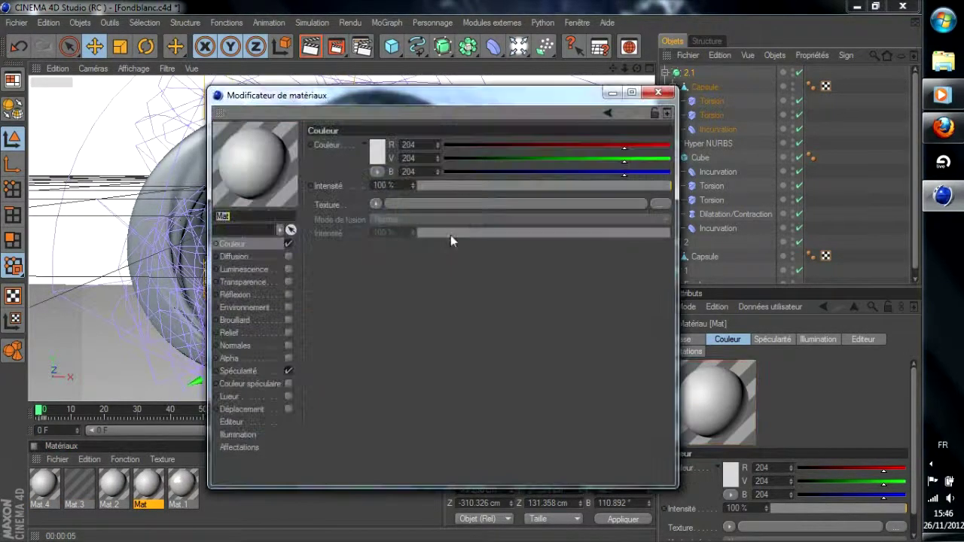
pyautogui.click(383, 150)
pyautogui.click(417, 94)
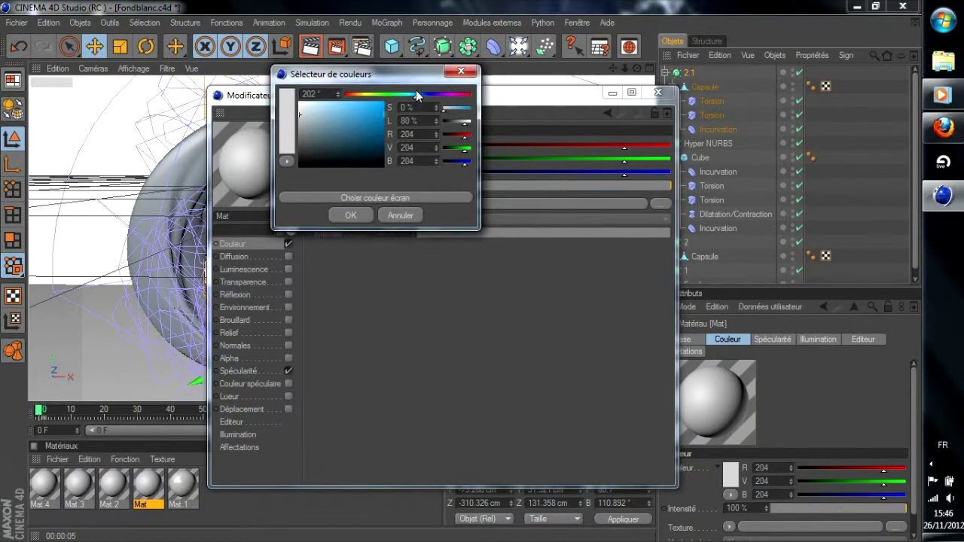
pyautogui.click(377, 133)
pyautogui.click(349, 216)
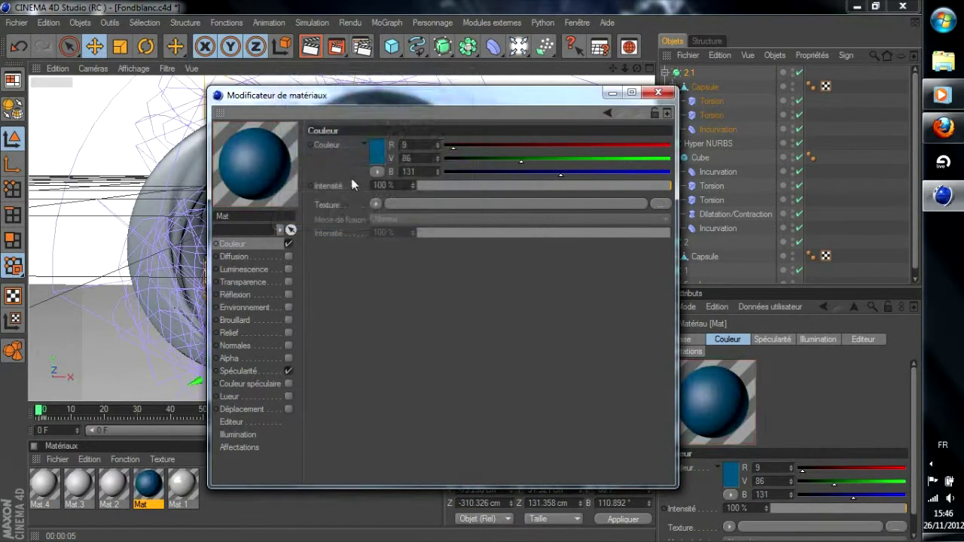
# Give Mat a 29 % Réflexion with a Fresnel texture at 28 % intensity, and apply it to the large blank ring of Hyper NURBS 1.
pyautogui.click(289, 295)
pyautogui.moveTo(490, 182); pyautogui.dragTo(497, 185)
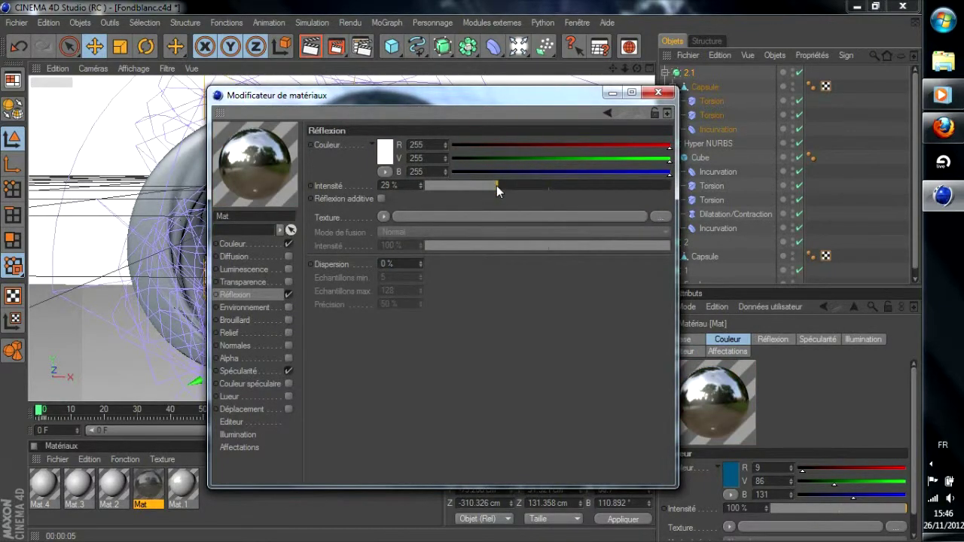
pyautogui.click(384, 217)
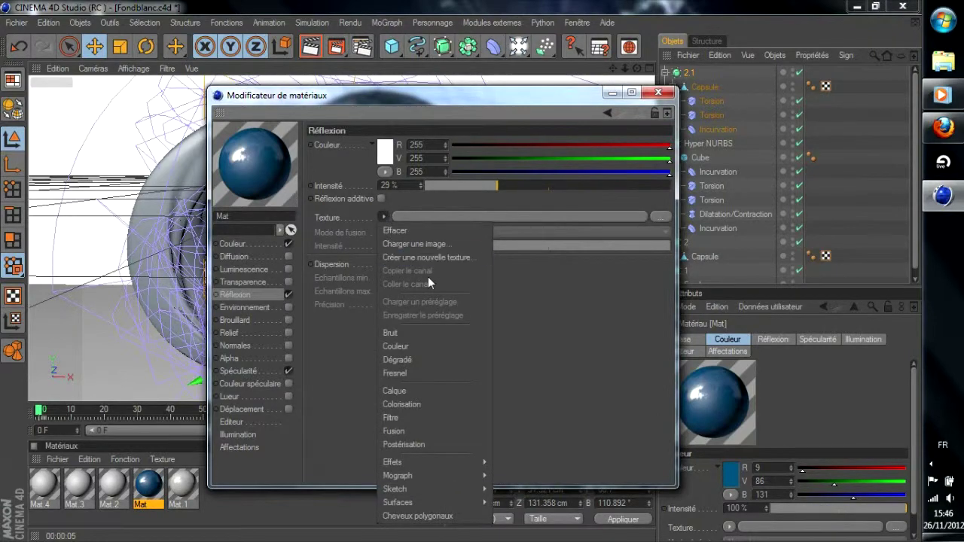
pyautogui.click(400, 377)
pyautogui.click(505, 285)
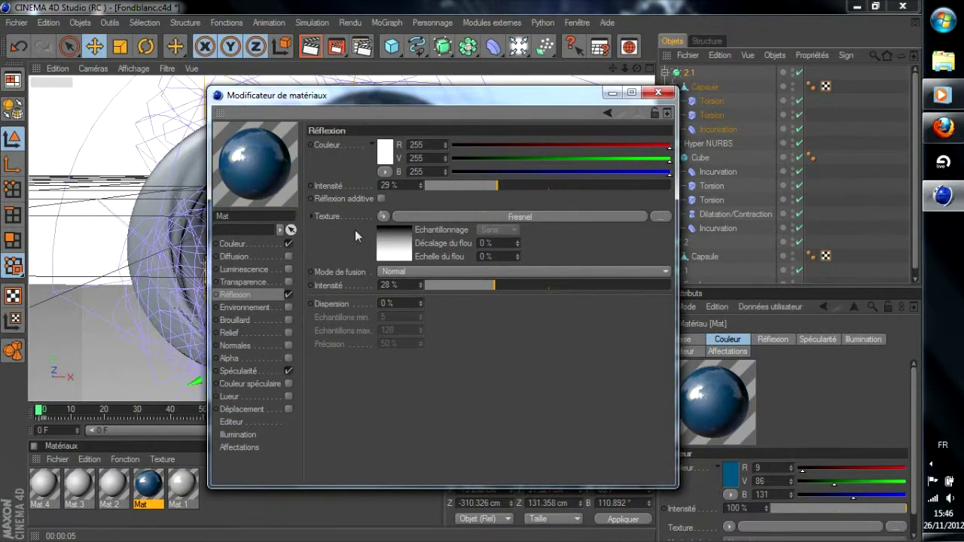
pyautogui.click(657, 92)
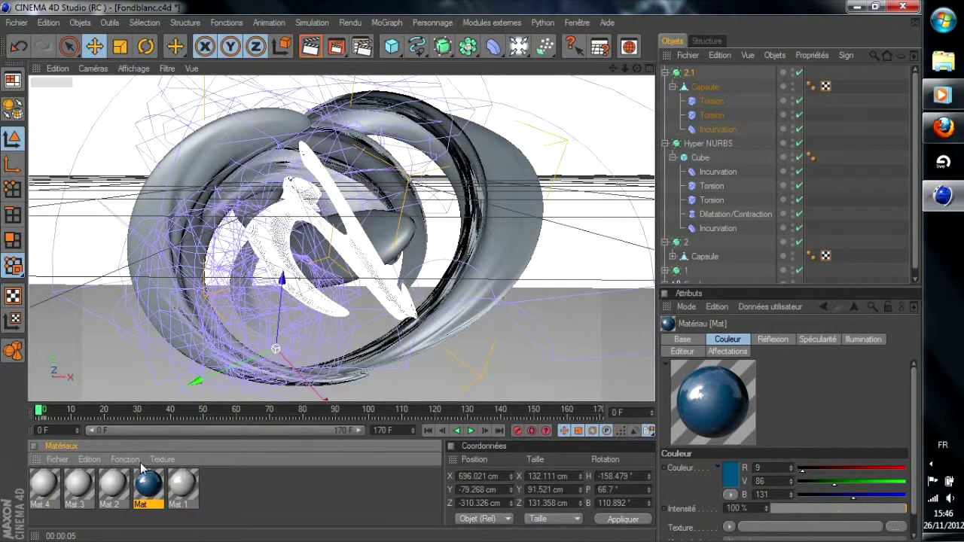
pyautogui.moveTo(150, 489); pyautogui.dragTo(499, 198)
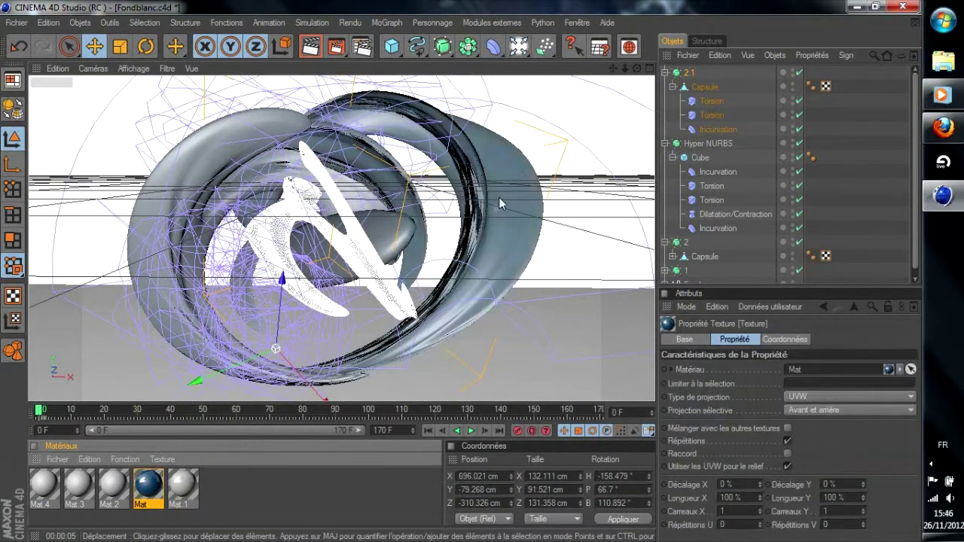
# Set the colour of material Mat.2 to black, R 0, V 0, B 0.
pyautogui.click(113, 494)
pyautogui.doubleClick(113, 494)
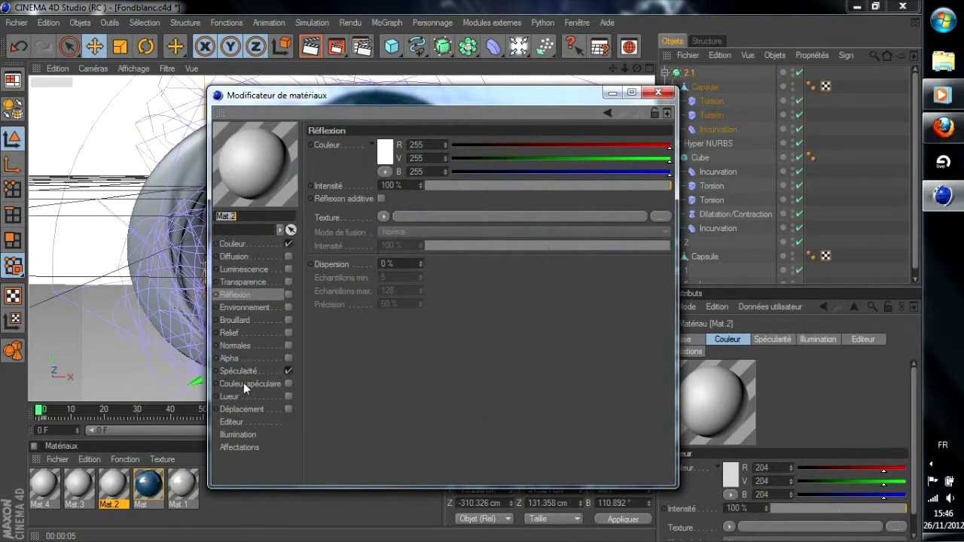
pyautogui.click(277, 244)
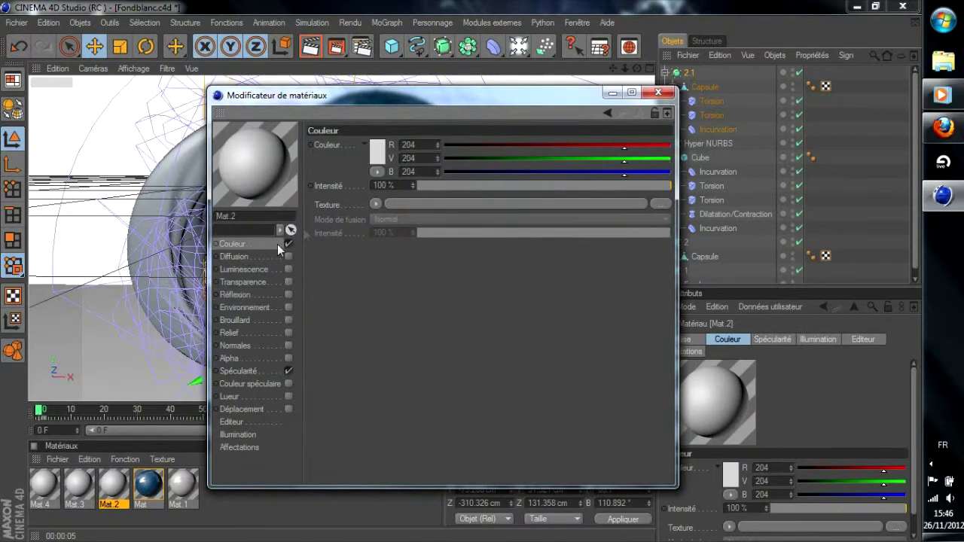
pyautogui.click(385, 154)
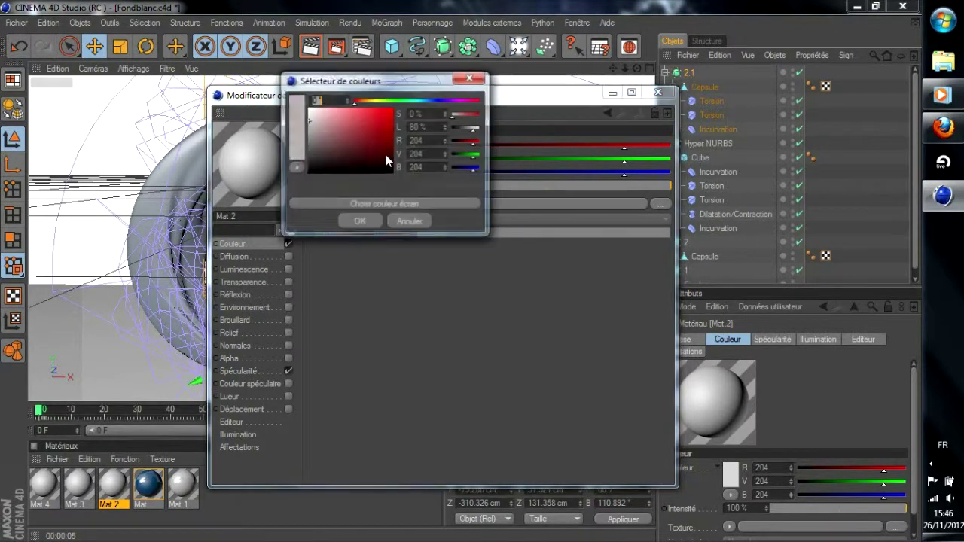
pyautogui.click(374, 225)
# Enable Réflexion on Mat.2 at 18 % intensity with a Fresnel texture mixed at 28 %.
pyautogui.click(281, 294)
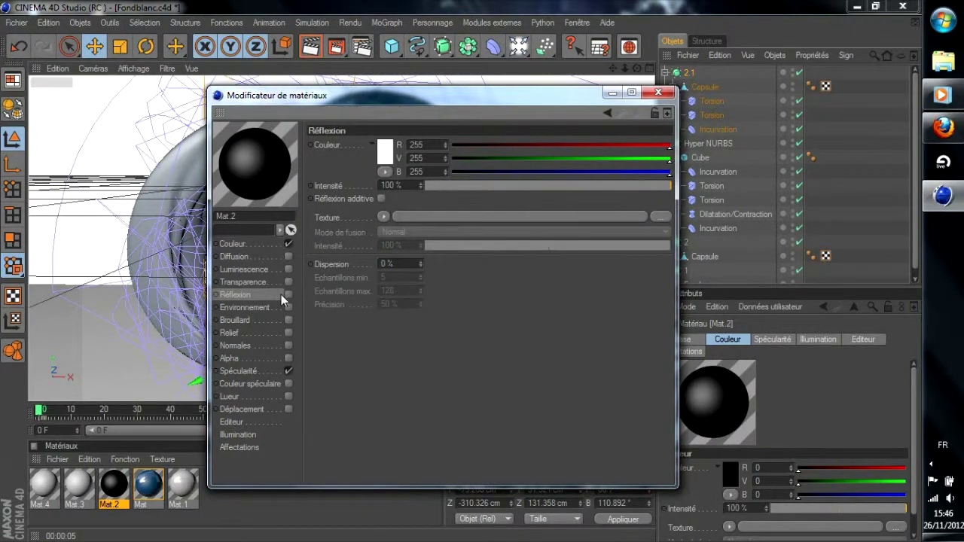
pyautogui.moveTo(457, 182); pyautogui.dragTo(469, 196)
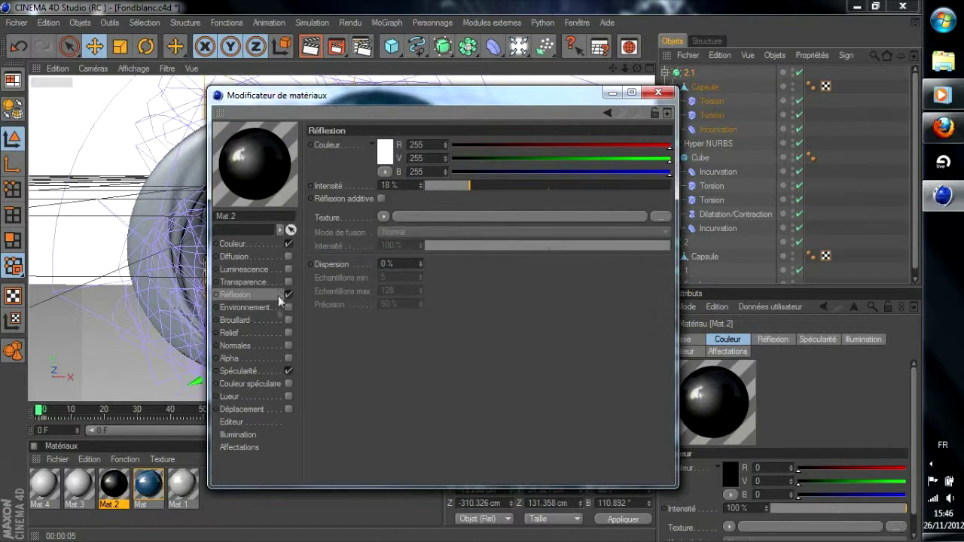
pyautogui.click(384, 217)
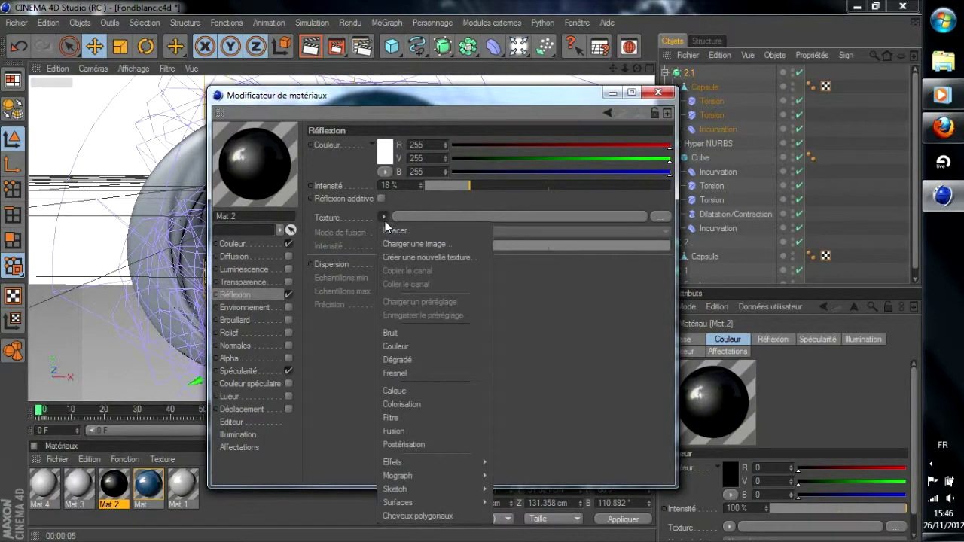
pyautogui.click(401, 374)
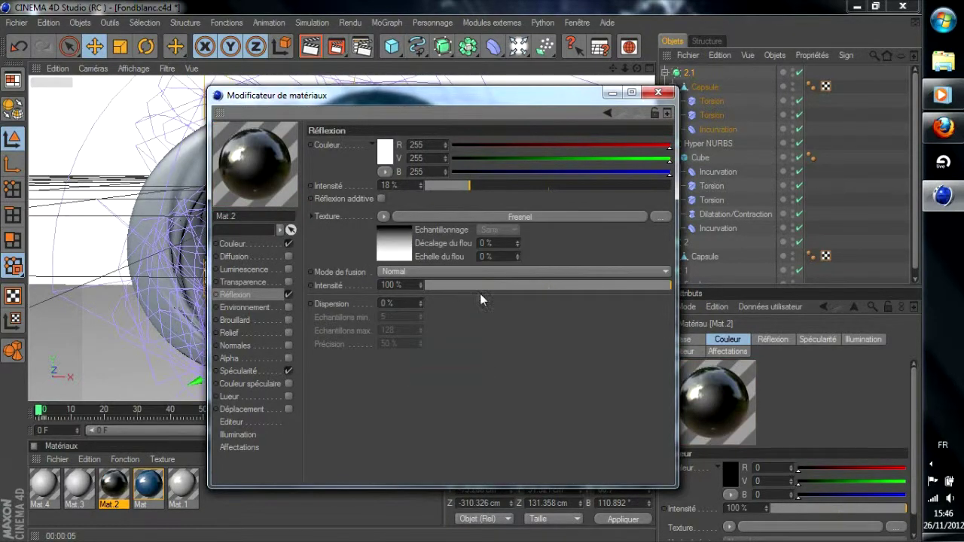
pyautogui.moveTo(482, 289); pyautogui.dragTo(494, 289)
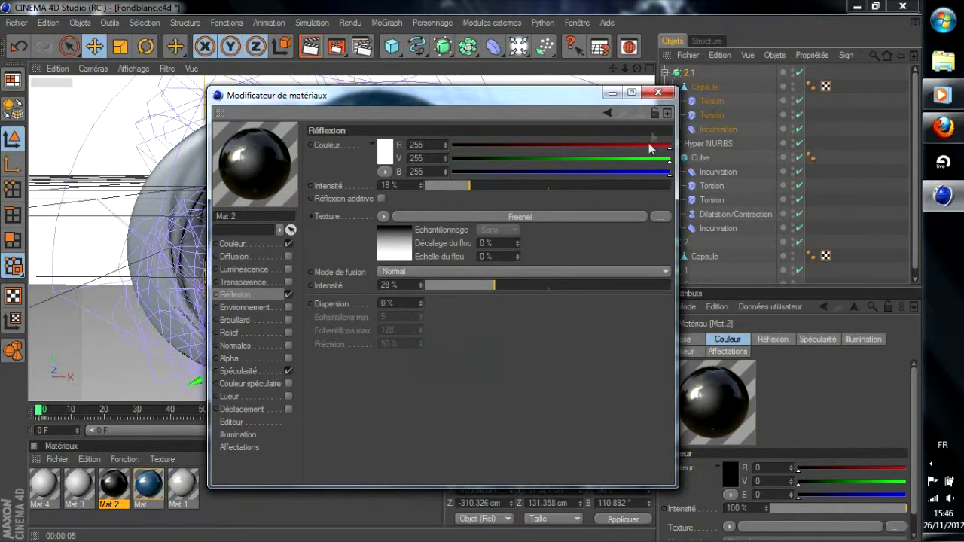
pyautogui.click(658, 92)
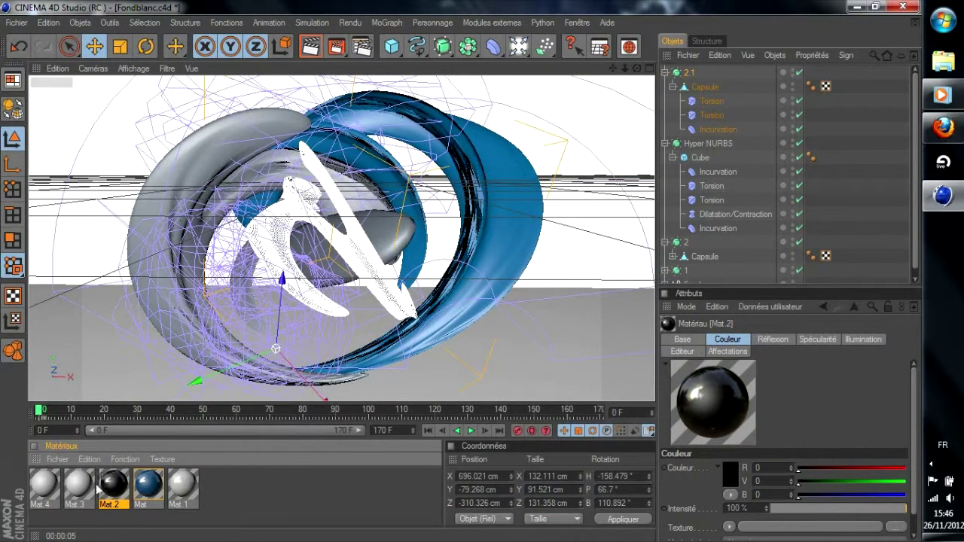
# Apply Mat.2 to the capsule in Hyper NURBS 2.1 and delete the duplicate Mat.2 tag from its second Torsion.
pyautogui.moveTo(186, 422); pyautogui.dragTo(286, 249)
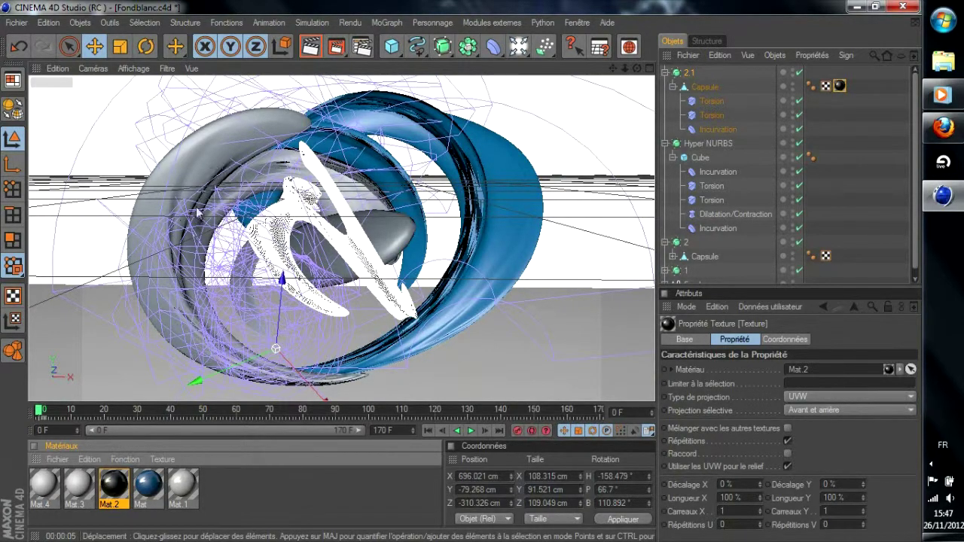
pyautogui.moveTo(111, 488); pyautogui.dragTo(274, 103)
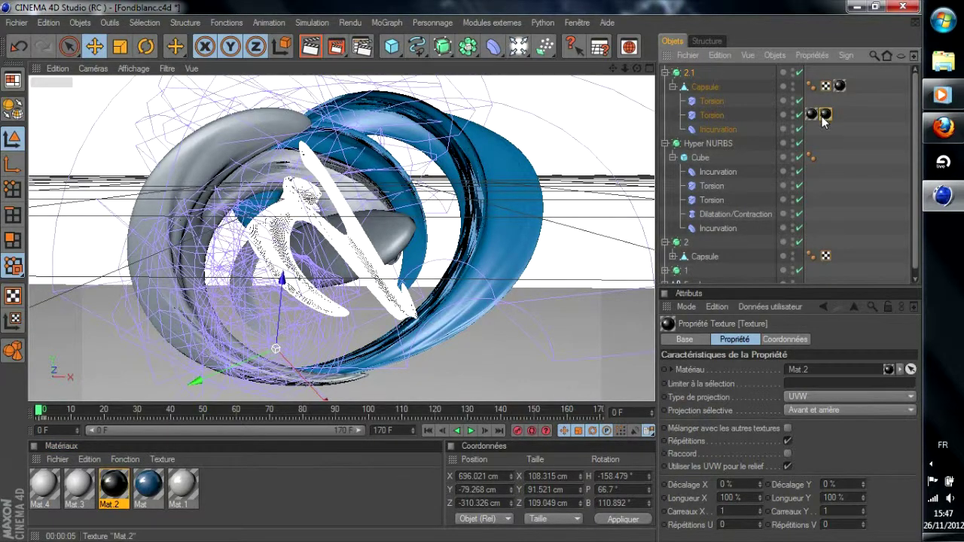
pyautogui.press('Delete')
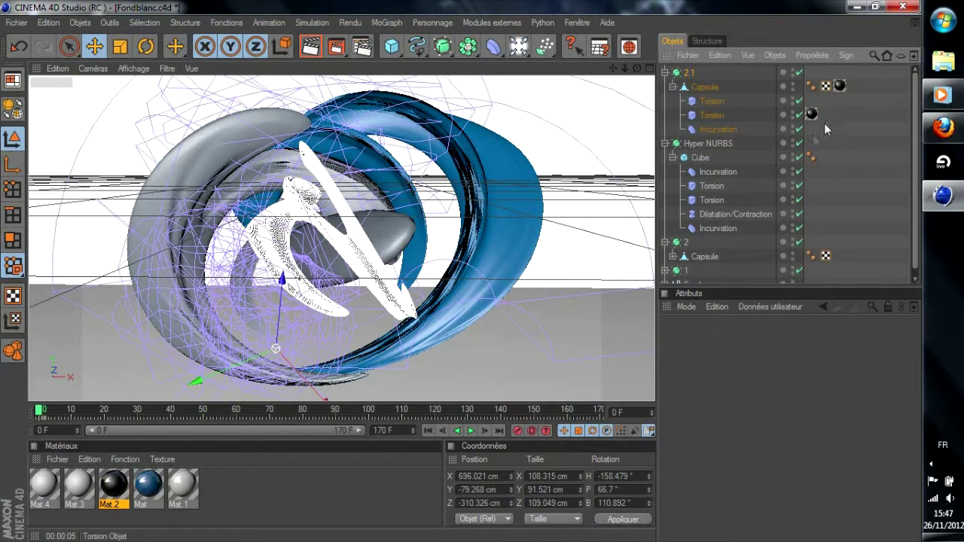
# Apply the black Mat.2 material to the capsule in Hyper NURBS 2.
pyautogui.click(705, 143)
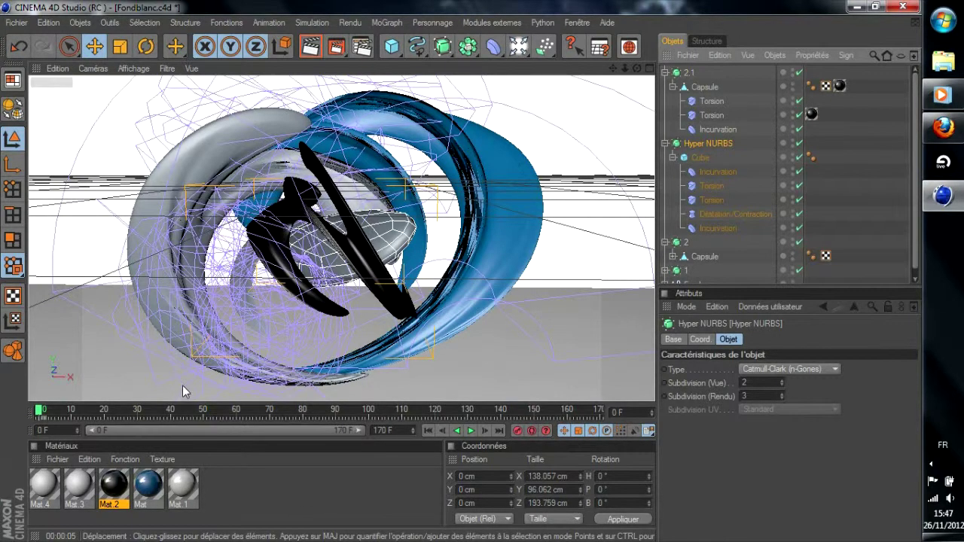
pyautogui.click(610, 257)
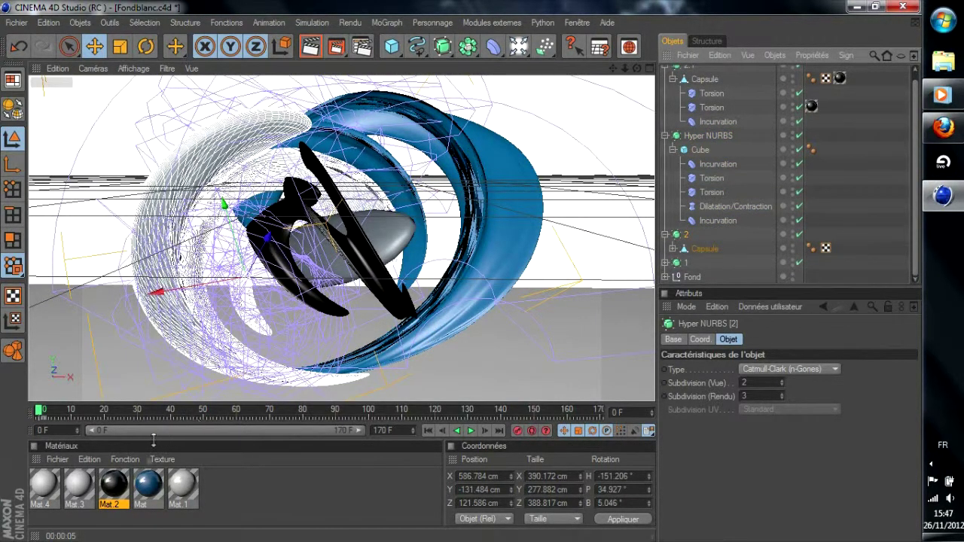
pyautogui.moveTo(128, 488); pyautogui.dragTo(179, 217)
# Select Hyper NURBS 1 and render the active view to check the blue and black materials.
pyautogui.click(686, 265)
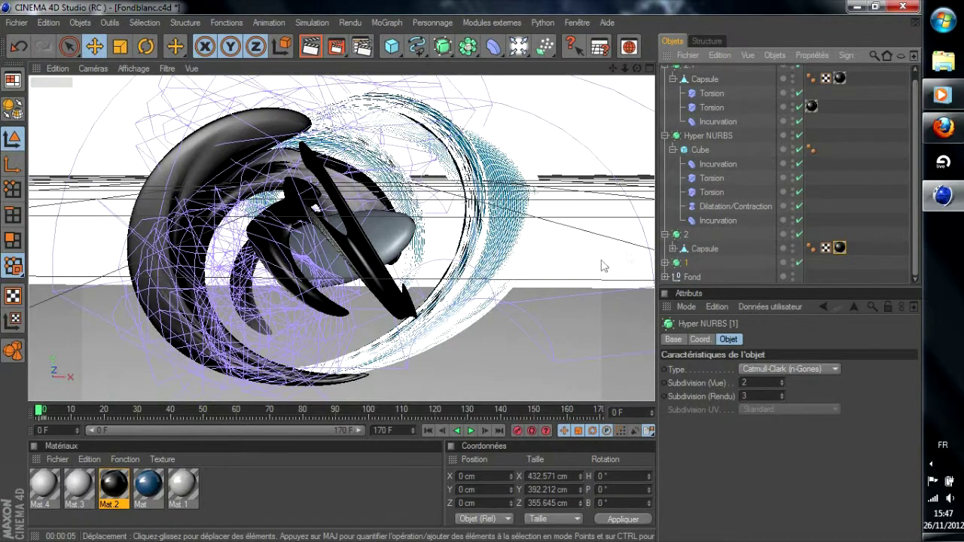
pyautogui.scroll(-1, 602, 265)
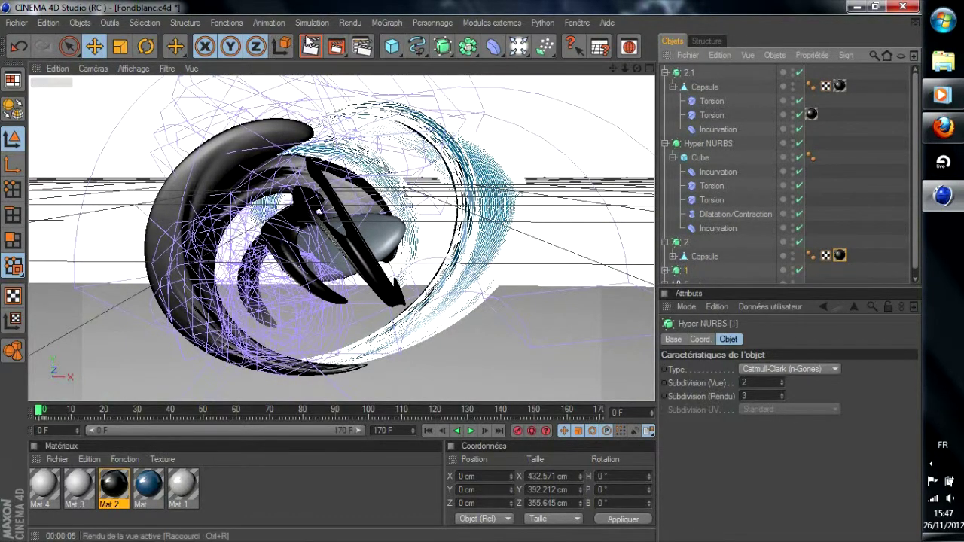
pyautogui.click(310, 45)
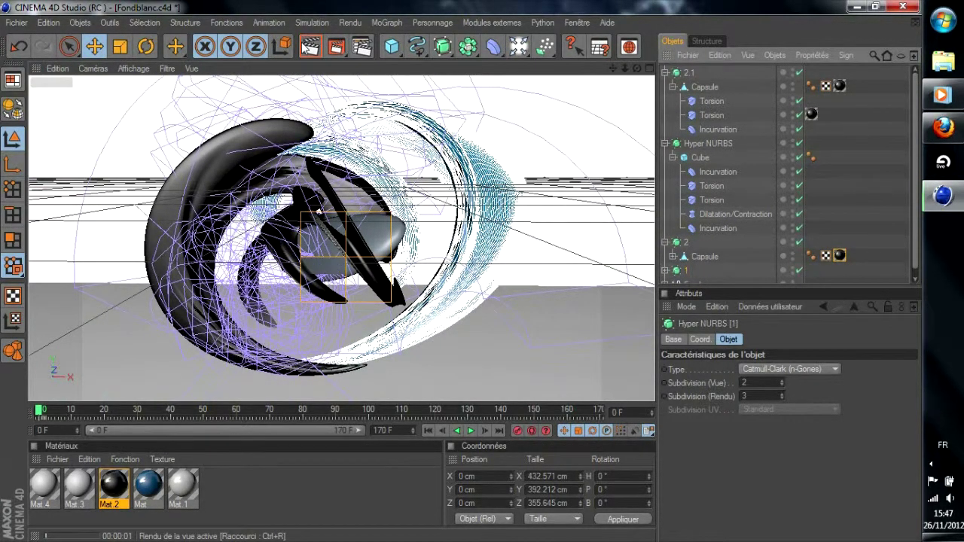
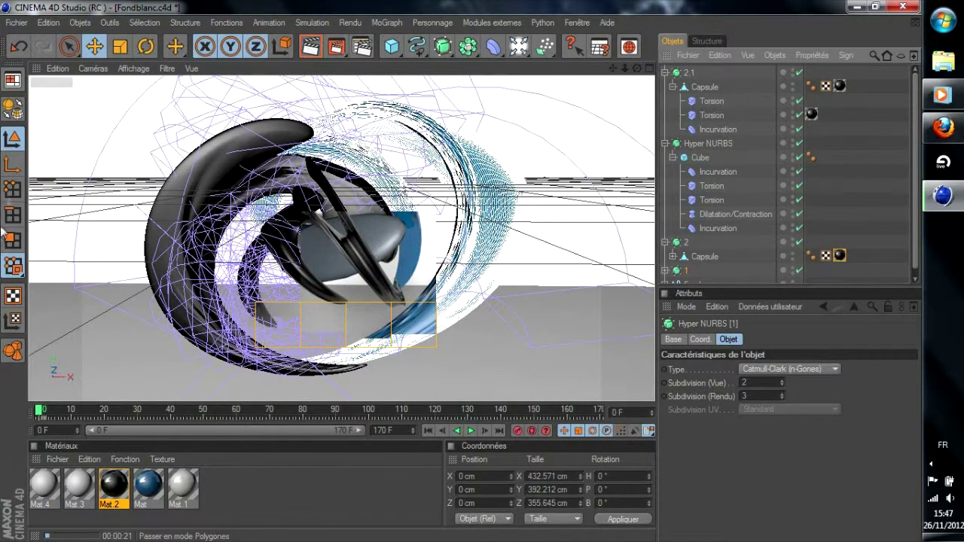
# Set the colour of material Mat.3 to dark red, R 153, V 19, B 19.
pyautogui.click(80, 486)
pyautogui.doubleClick(80, 485)
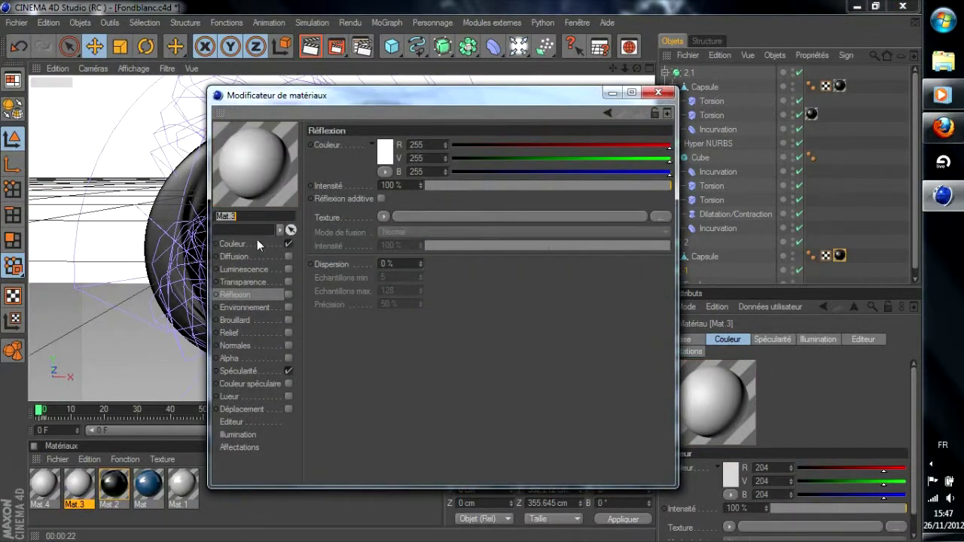
pyautogui.click(241, 254)
pyautogui.click(234, 243)
pyautogui.click(377, 150)
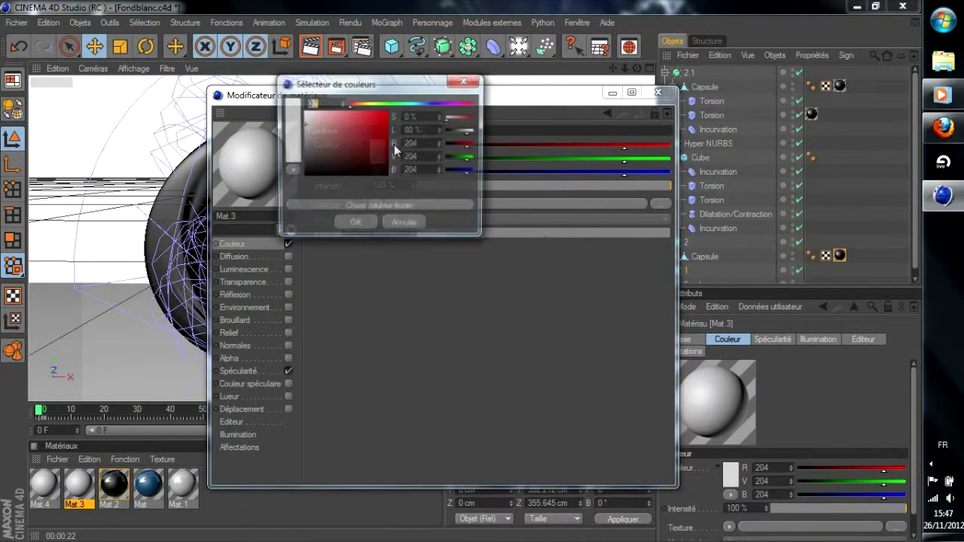
pyautogui.moveTo(388, 140)
pyautogui.mouseDown()
pyautogui.moveTo(379, 131)
pyautogui.moveTo(374, 146)
pyautogui.moveTo(378, 137)
pyautogui.mouseUp()
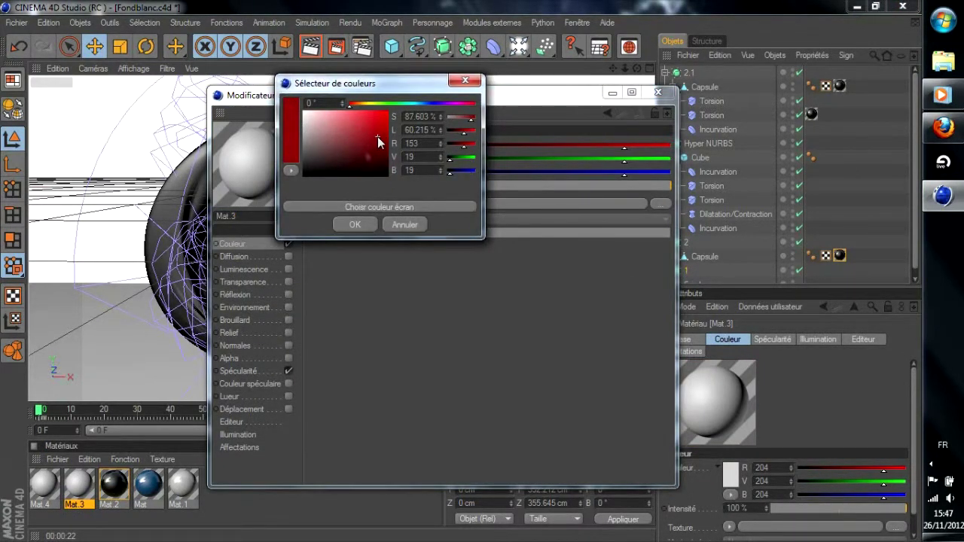
pyautogui.click(348, 225)
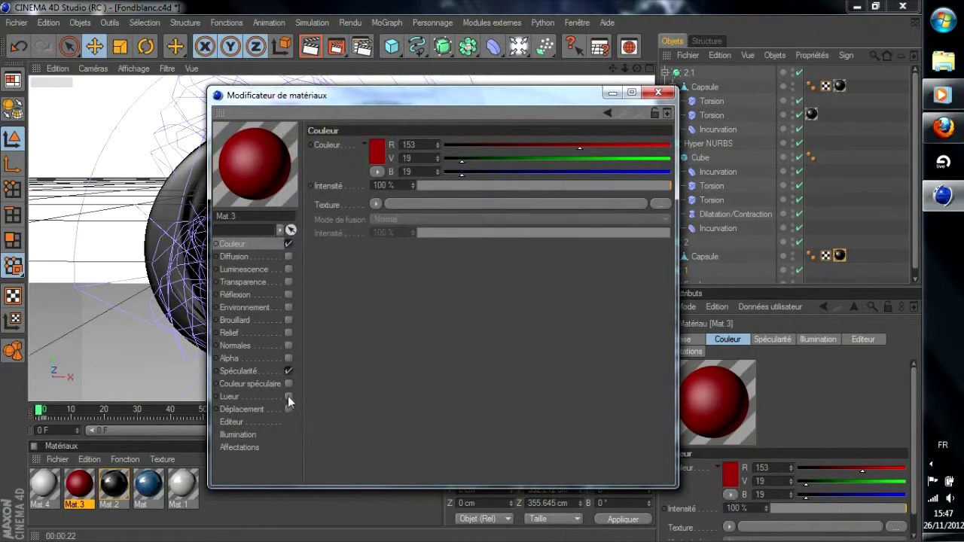
# Enable Lueur on Mat.3 with an external intensity of 200 % and an internal intensity of 75 %.
pyautogui.click(289, 396)
pyautogui.doubleClick(439, 184)
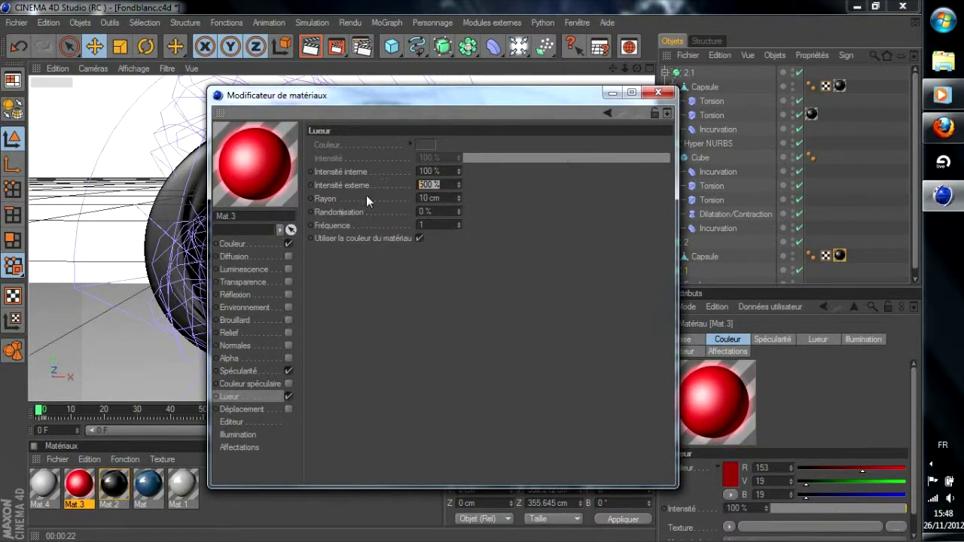
pyautogui.write('200')
pyautogui.press('Return')
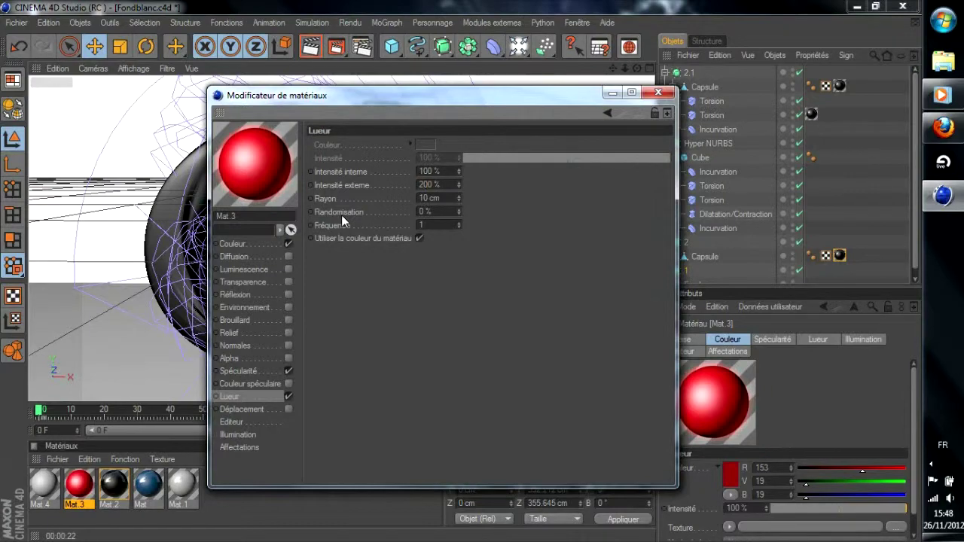
pyautogui.doubleClick(451, 174)
pyautogui.write('75')
pyautogui.press('Return')
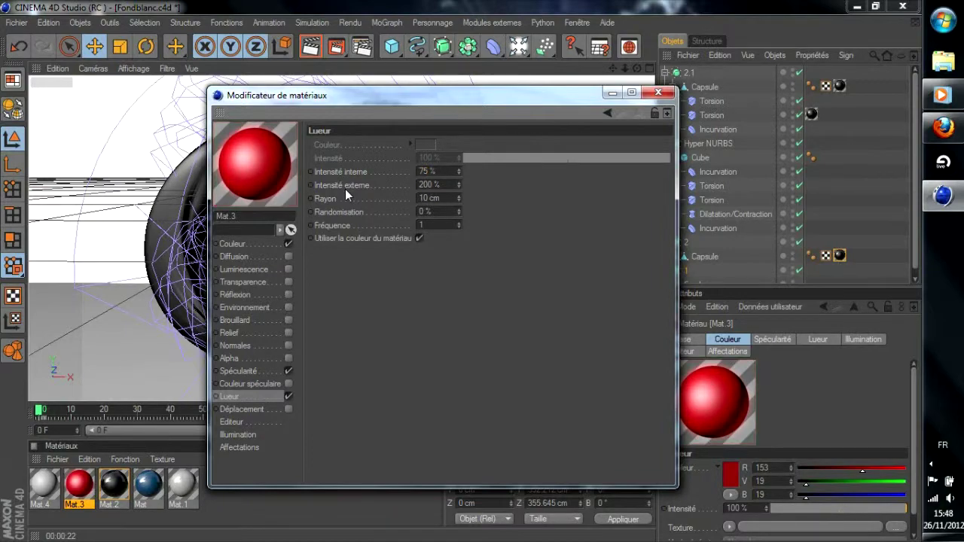
# Enable Luminescence on Mat.3 and reduce its intensity to about 17 %.
pyautogui.click(288, 270)
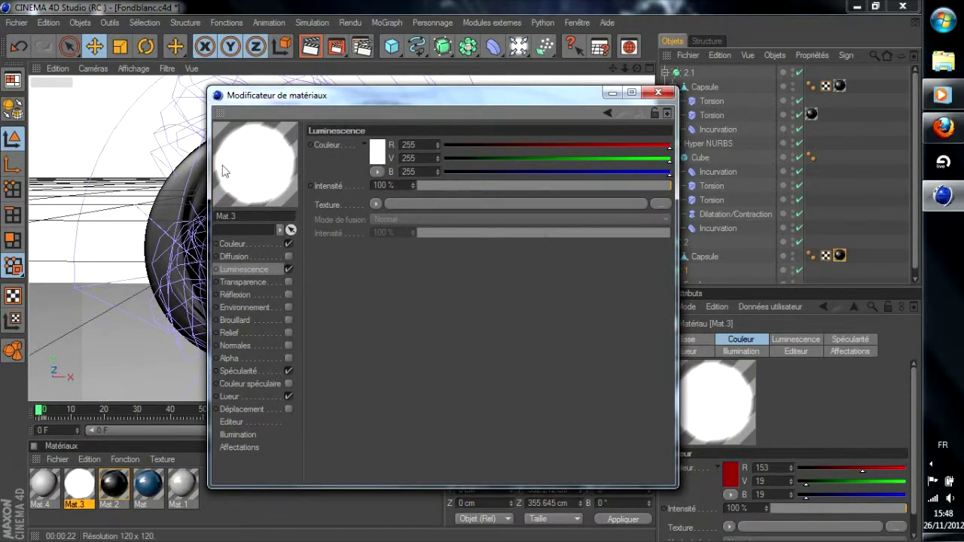
pyautogui.moveTo(467, 185)
pyautogui.mouseDown()
pyautogui.moveTo(424, 186)
pyautogui.moveTo(461, 193)
pyautogui.mouseUp()
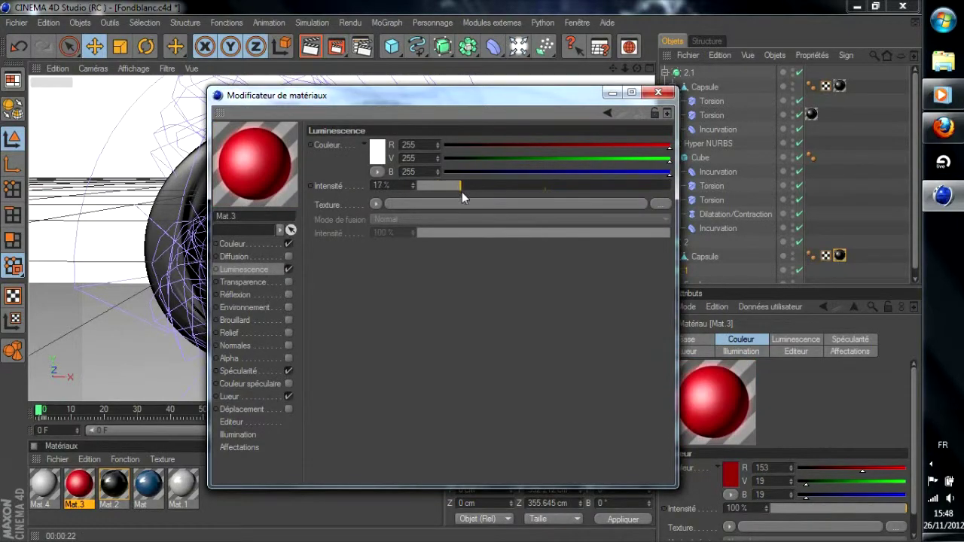
# Enable Réflexion on Mat.3 at 20 % with a Fresnel texture at 30 %, and apply the material to the Cube.
pyautogui.click(433, 189)
pyautogui.click(289, 295)
pyautogui.moveTo(455, 189); pyautogui.dragTo(475, 189)
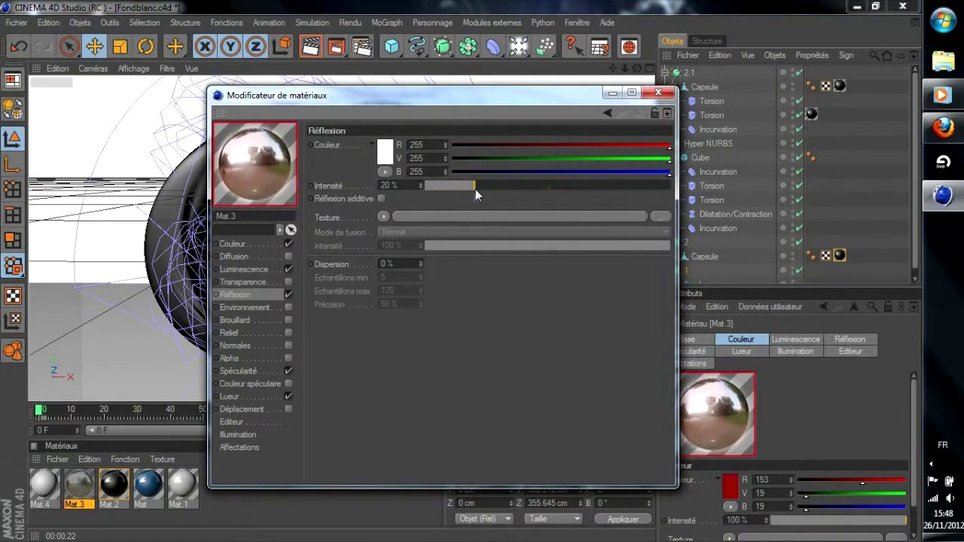
pyautogui.click(385, 217)
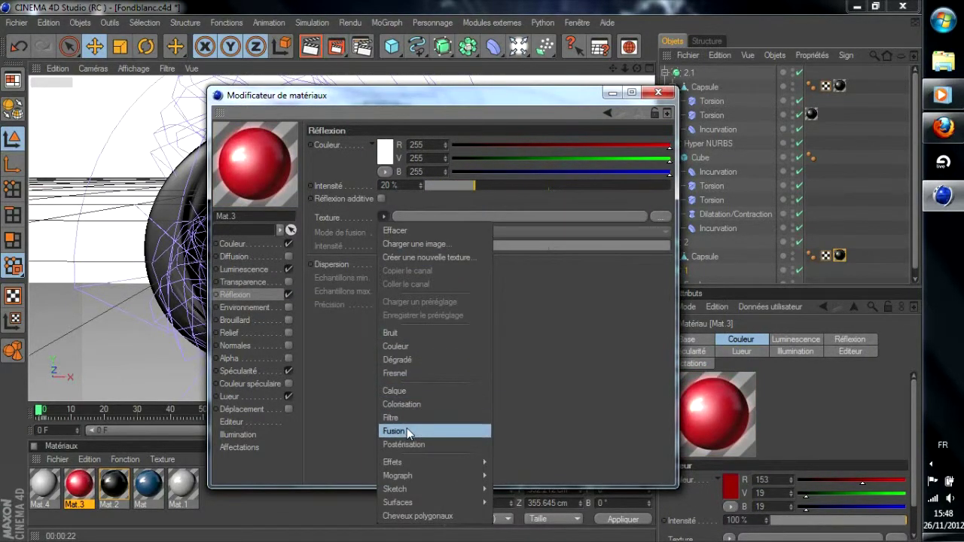
pyautogui.click(414, 372)
pyautogui.click(499, 284)
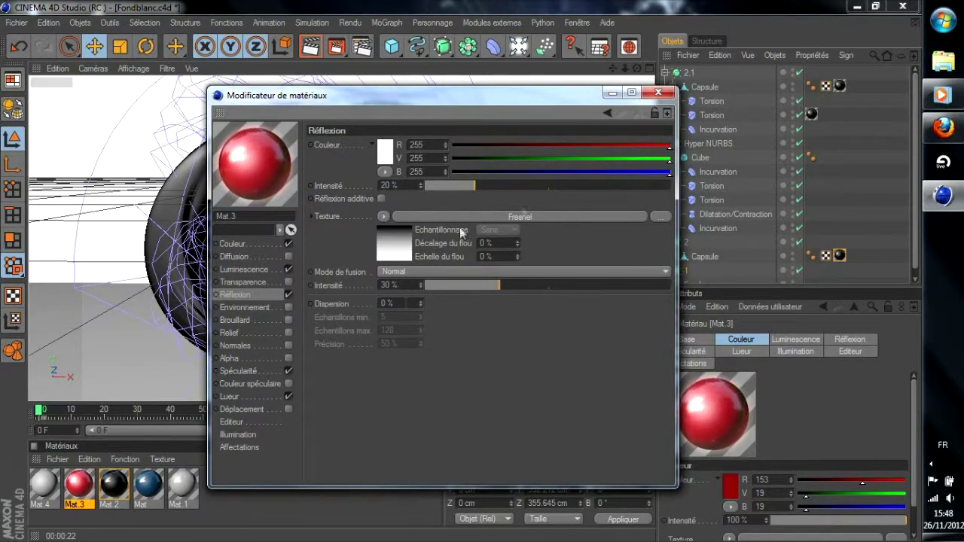
pyautogui.click(658, 92)
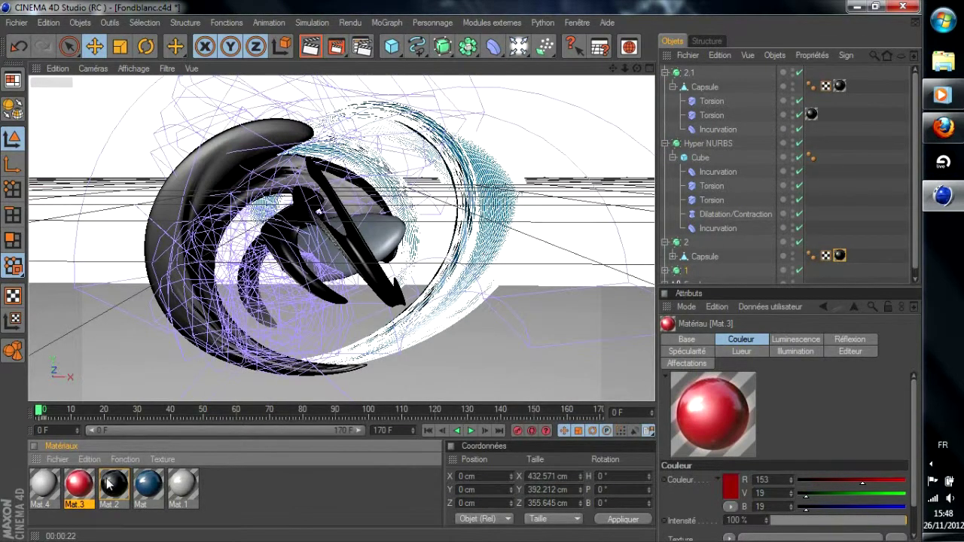
pyautogui.moveTo(305, 320); pyautogui.dragTo(384, 239)
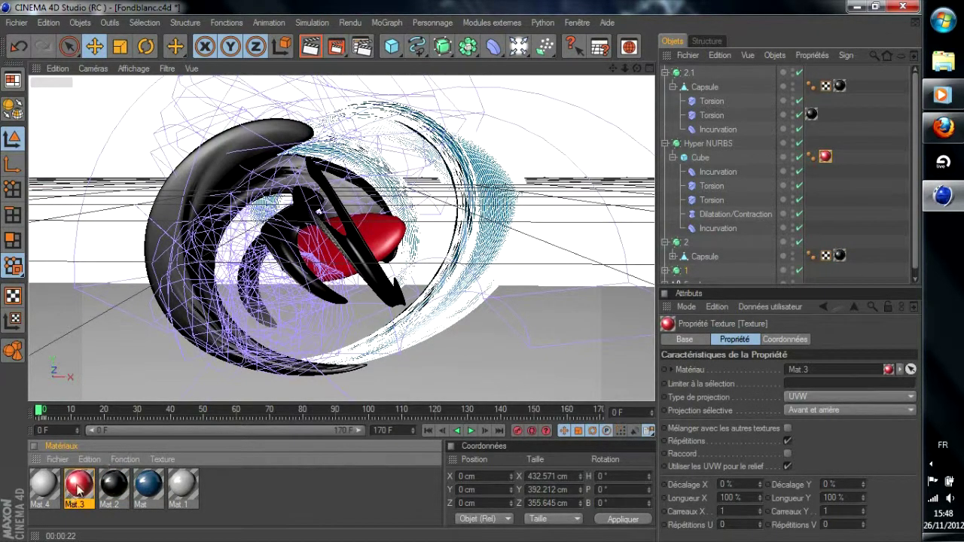
# Set the reflection colour of Mat.4 to purple, R 102, V 27, B 139, and enable its Réflexion channel.
pyautogui.doubleClick(50, 491)
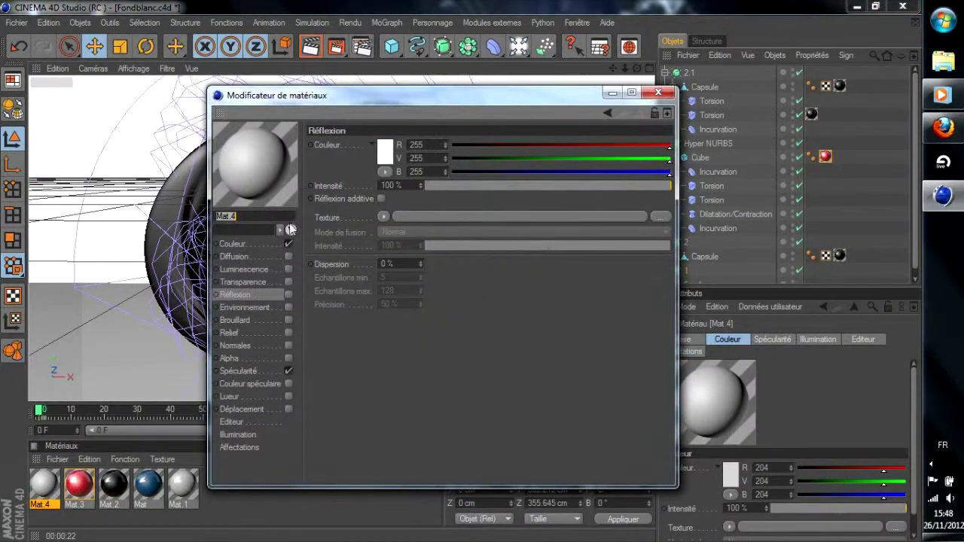
pyautogui.click(389, 151)
pyautogui.moveTo(433, 100)
pyautogui.mouseDown()
pyautogui.moveTo(454, 101)
pyautogui.moveTo(445, 110)
pyautogui.mouseUp()
pyautogui.moveTo(375, 131); pyautogui.dragTo(372, 138)
pyautogui.click(354, 221)
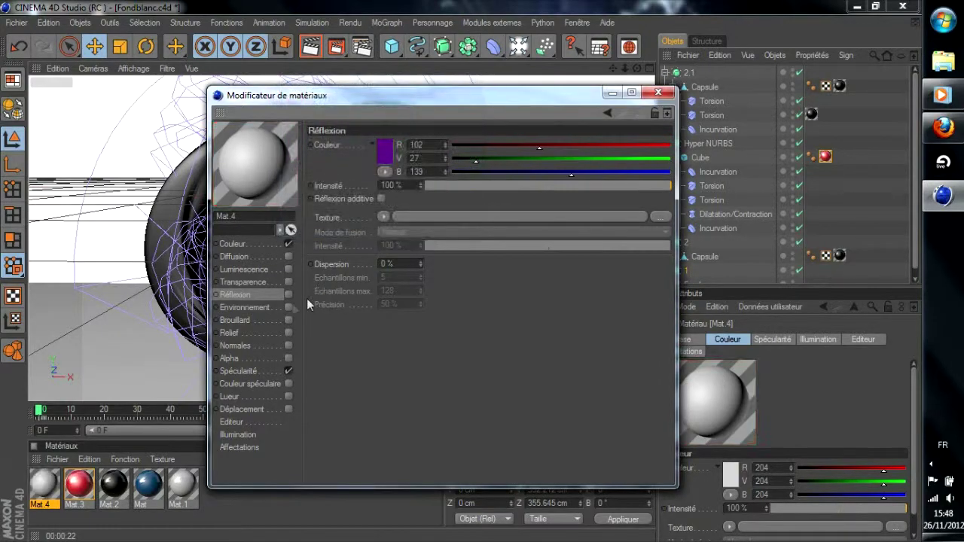
pyautogui.click(379, 159)
pyautogui.click(365, 227)
pyautogui.click(288, 294)
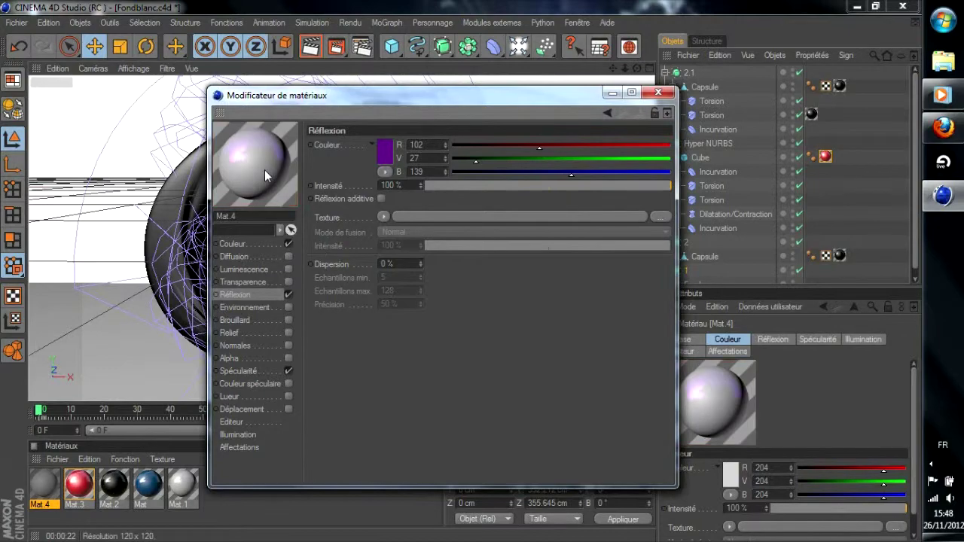
# Reset the reflection colour of Mat.4 to pure white and reduce the reflection intensity to 23 %.
pyautogui.click(385, 151)
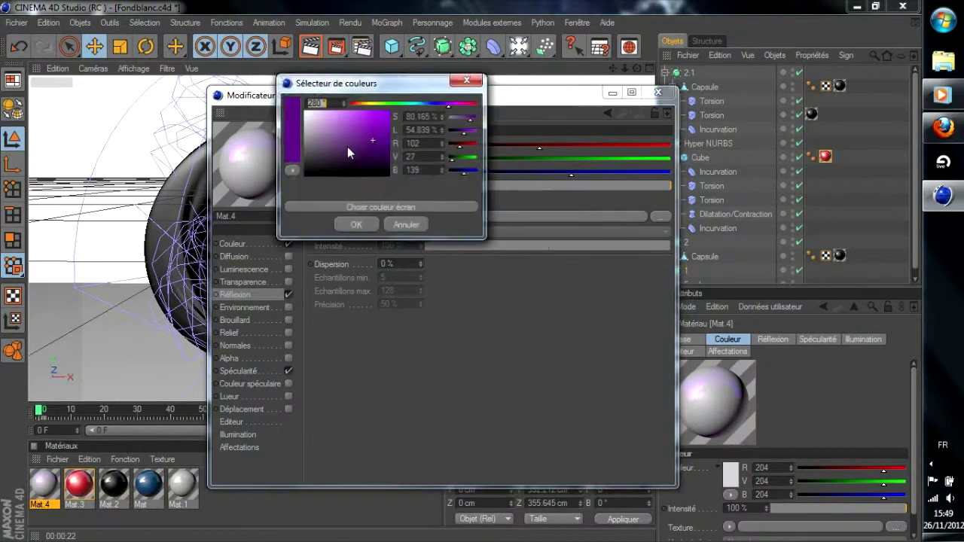
pyautogui.moveTo(347, 147); pyautogui.dragTo(280, 132)
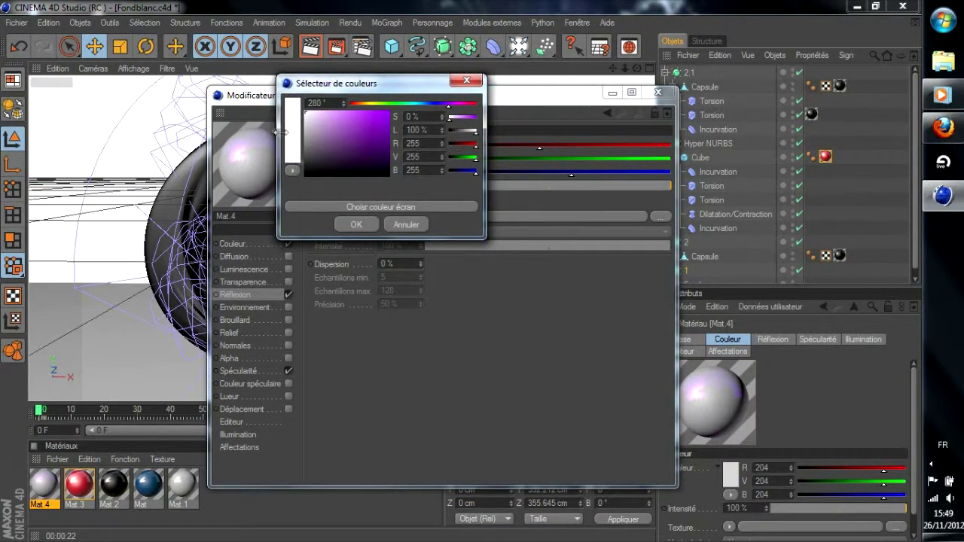
pyautogui.click(348, 224)
pyautogui.click(481, 185)
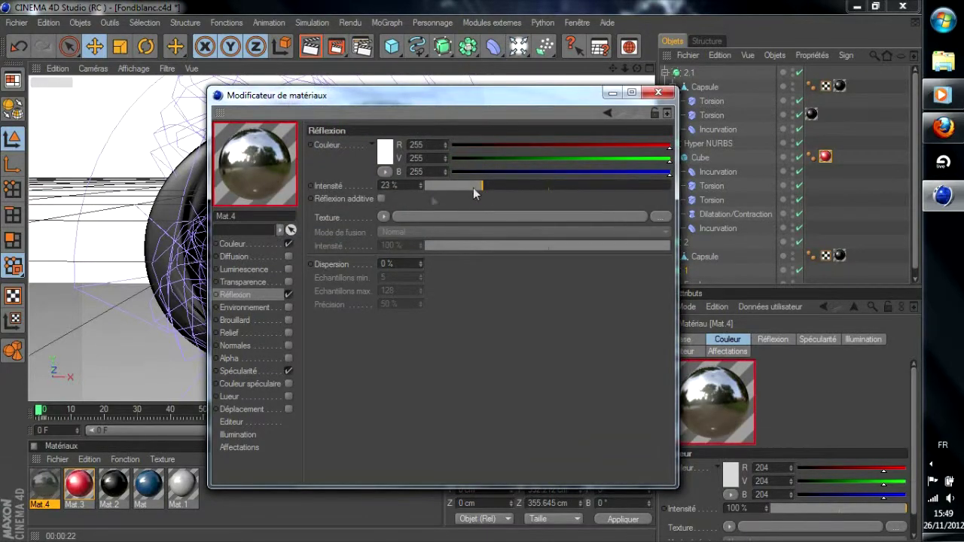
# Add a Fresnel texture to the reflection of Mat.4 with a texture intensity of 30 %.
pyautogui.click(385, 217)
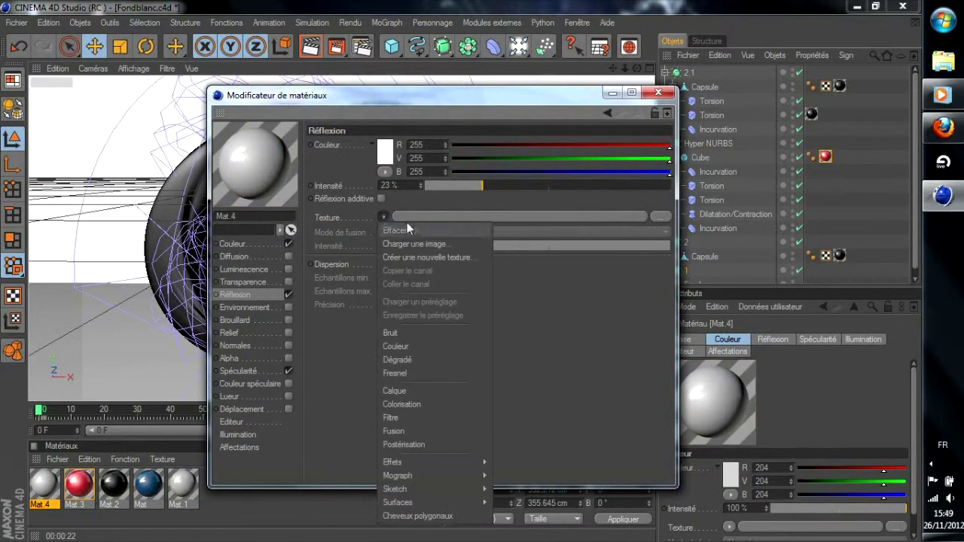
pyautogui.click(399, 372)
pyautogui.click(468, 286)
pyautogui.moveTo(499, 284); pyautogui.dragTo(499, 285)
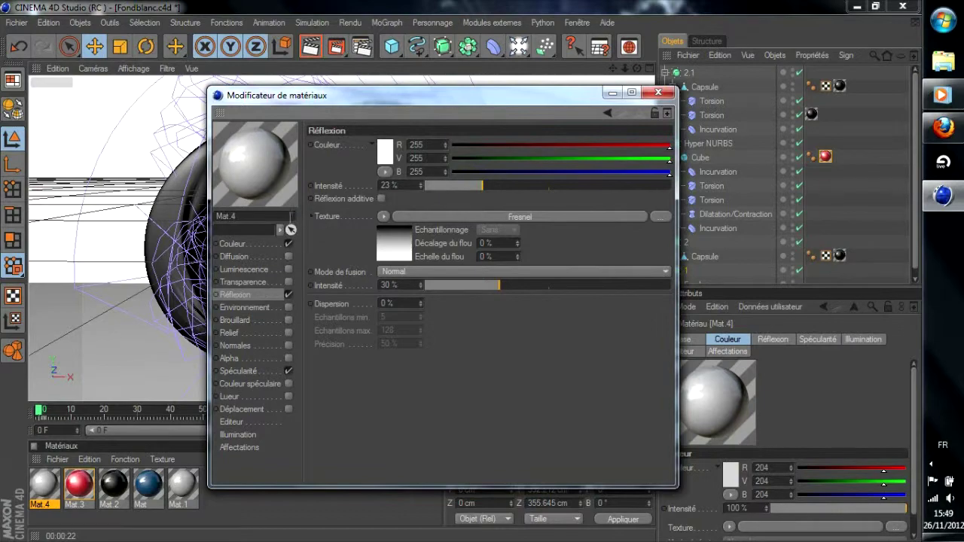
# Set the colour of Mat.4 to dark purple, R 77, V 27, B 115, and apply it to the Capsule of Hyper NURBS 2.
pyautogui.click(252, 243)
pyautogui.click(381, 157)
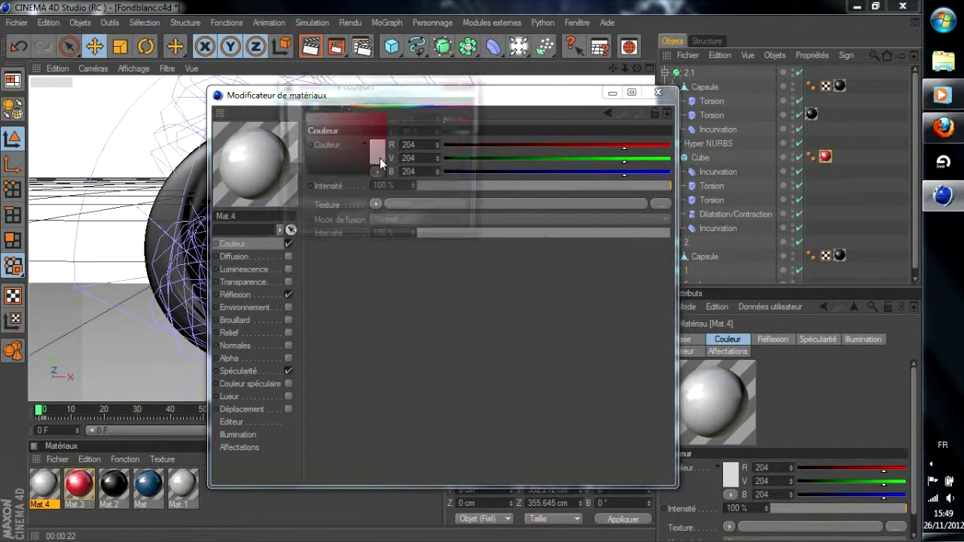
pyautogui.click(440, 117)
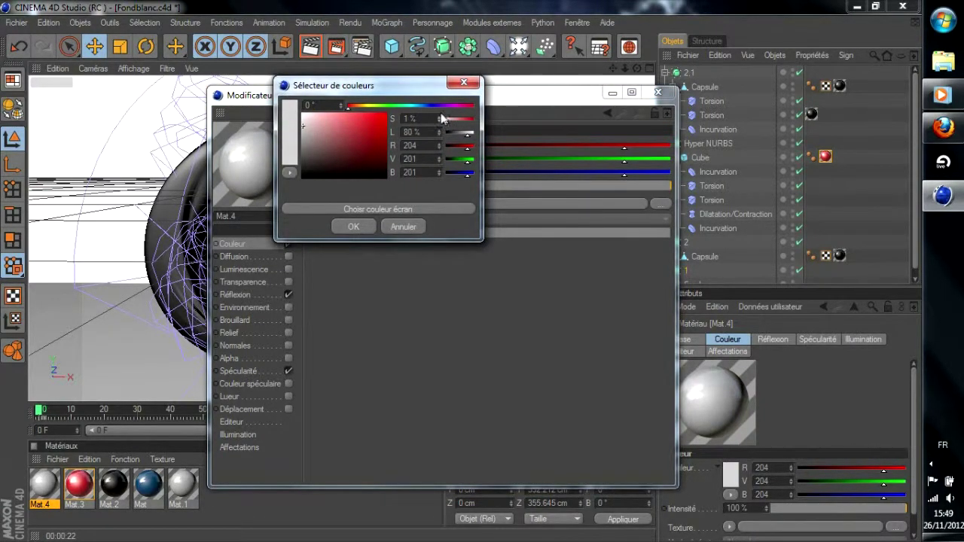
pyautogui.click(366, 145)
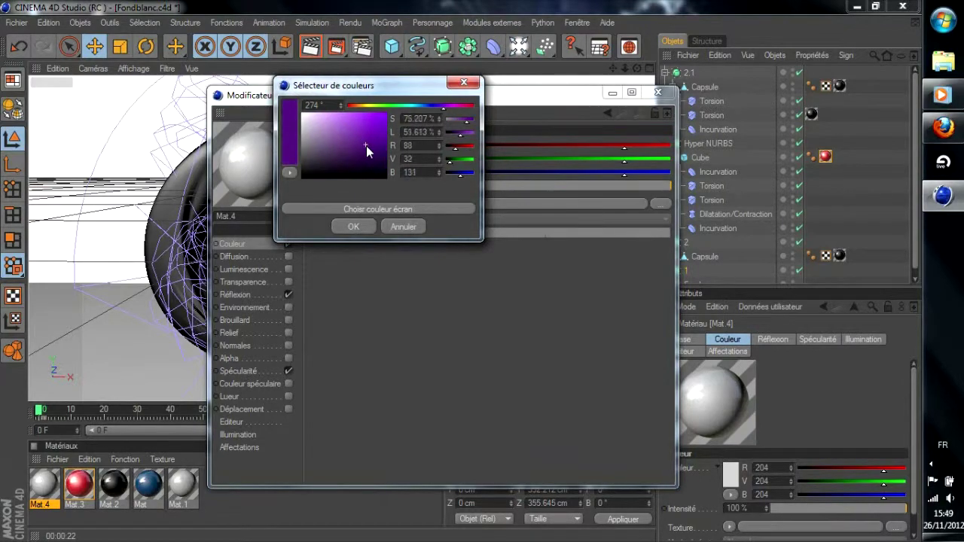
pyautogui.click(354, 226)
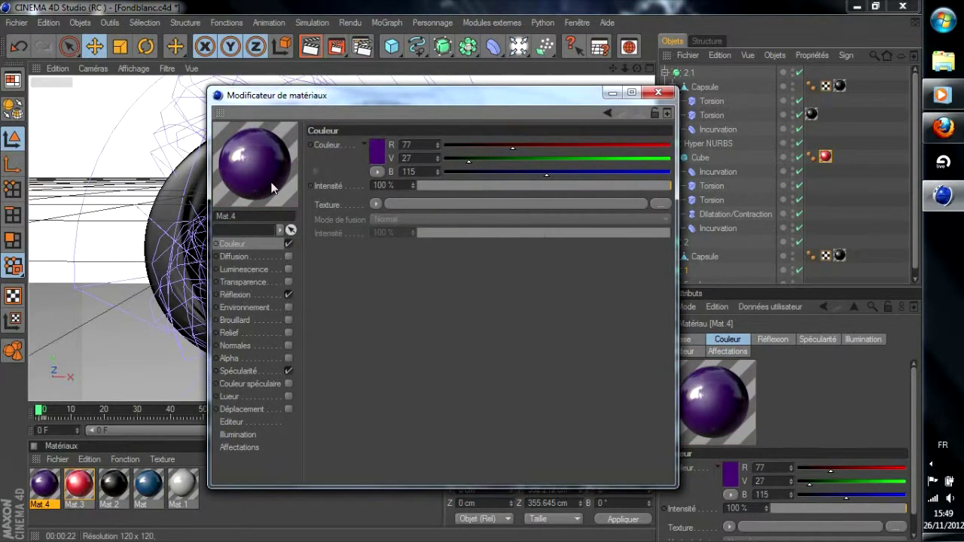
pyautogui.click(658, 93)
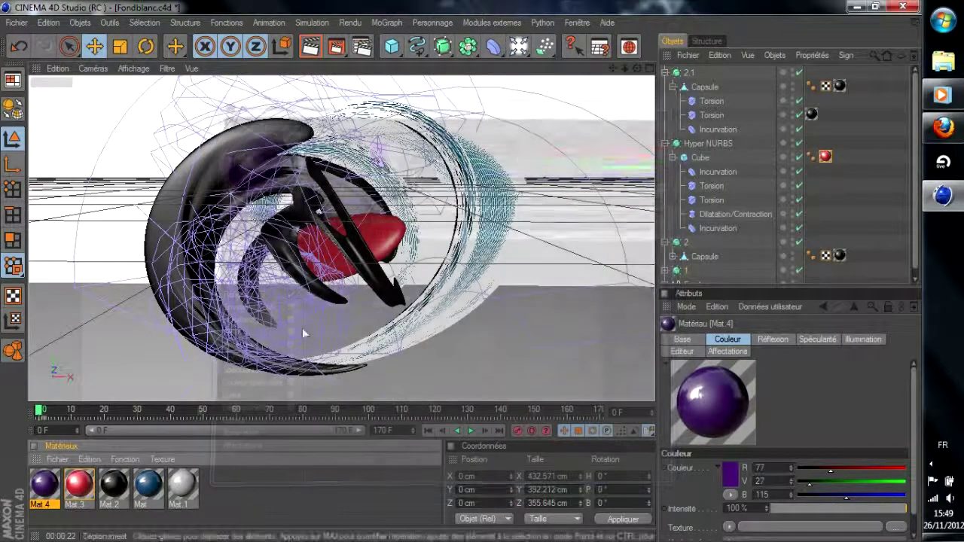
pyautogui.moveTo(52, 485); pyautogui.dragTo(178, 186)
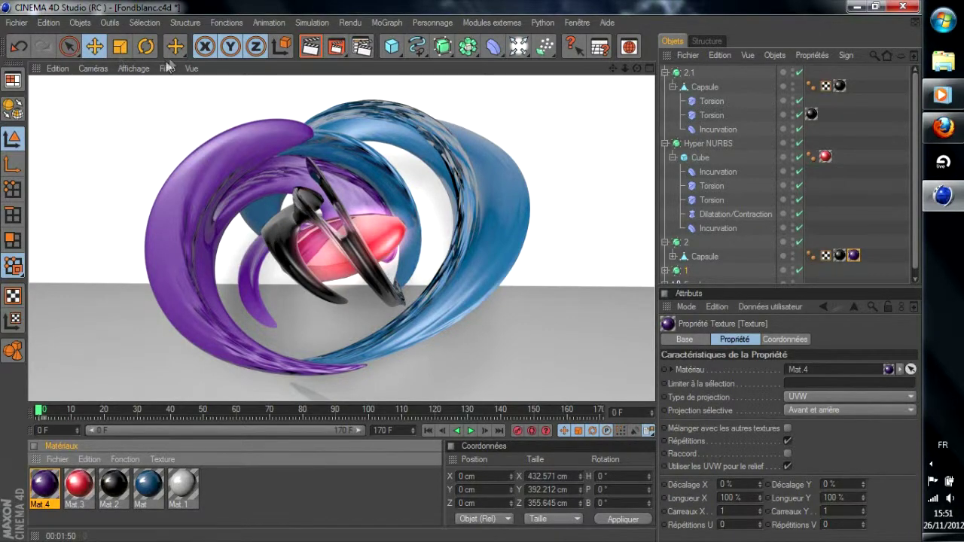
# Save the project under its existing file name.
pyautogui.hotkey('ctrl', 's')
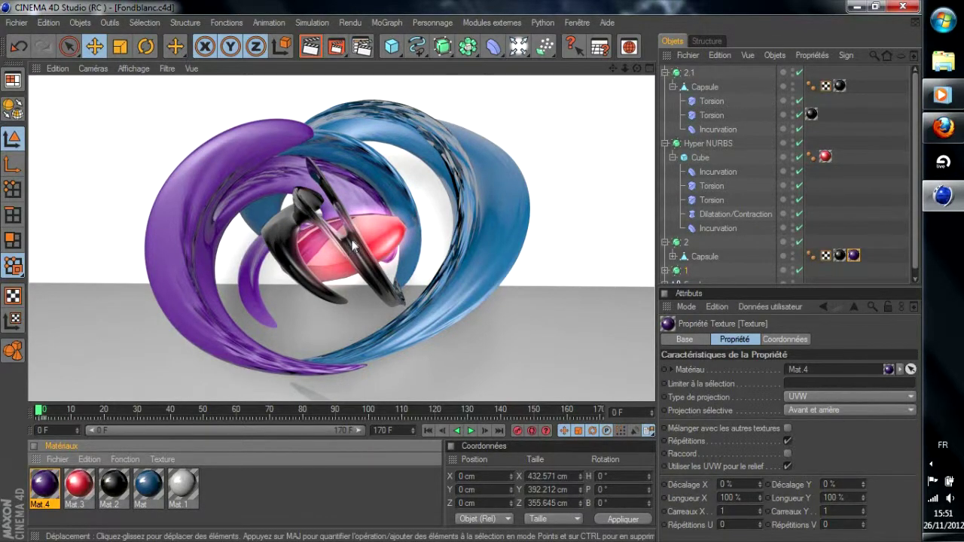
pyautogui.click(18, 24)
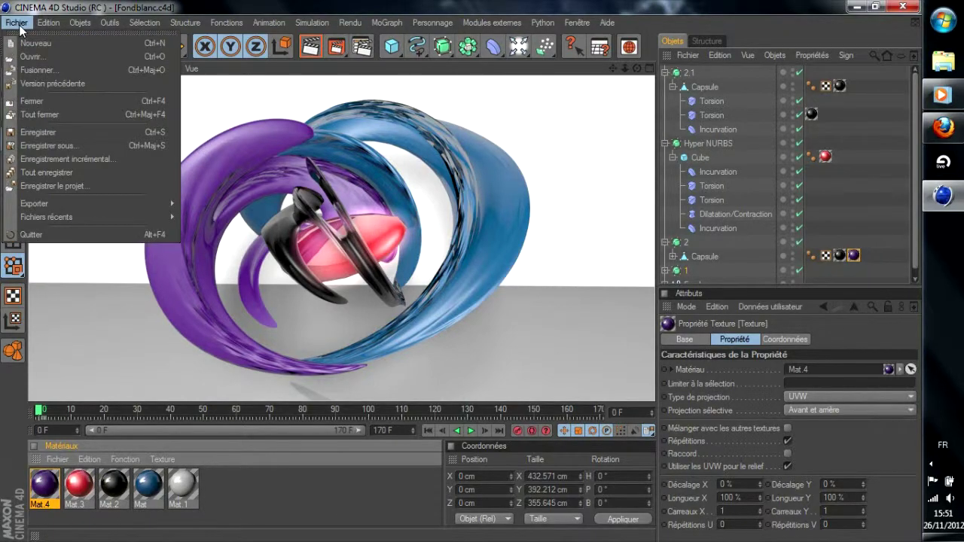
pyautogui.click(61, 134)
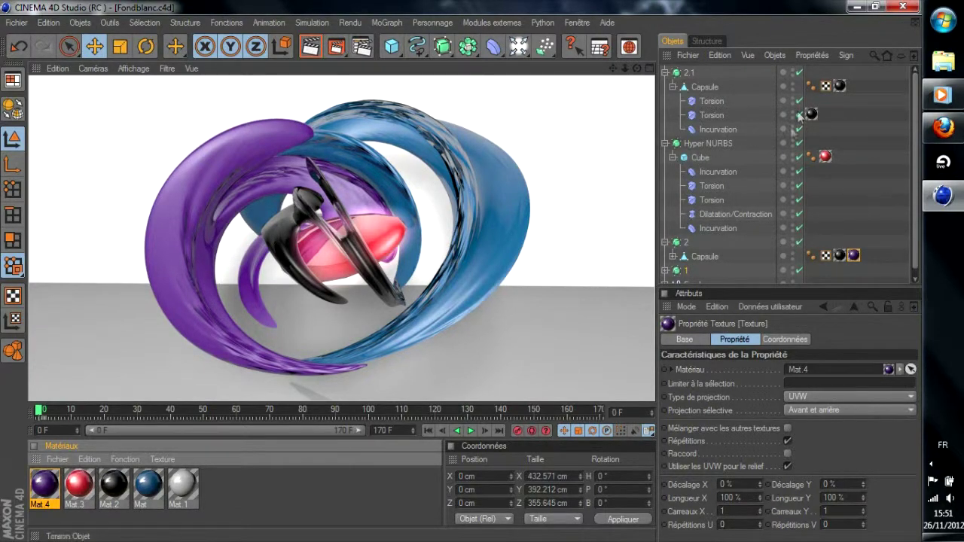
# Duplicate Hyper NURBS 2 and move the copy to about X 574 cm, Y -133 cm, Z 114 cm.
pyautogui.scroll(-1, 735, 246)
pyautogui.click(698, 248)
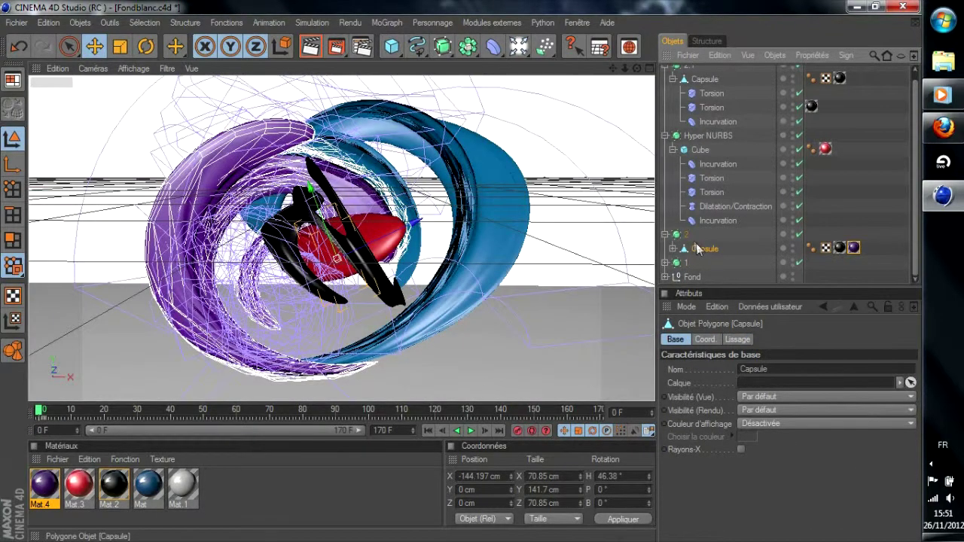
pyautogui.click(687, 235)
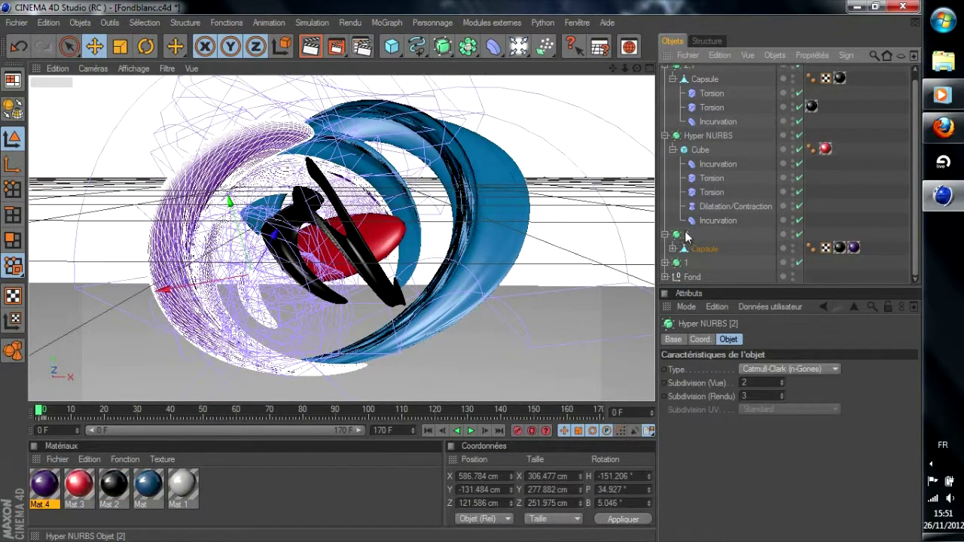
pyautogui.hotkey('ctrl', 'c')
pyautogui.hotkey('ctrl', 'v')
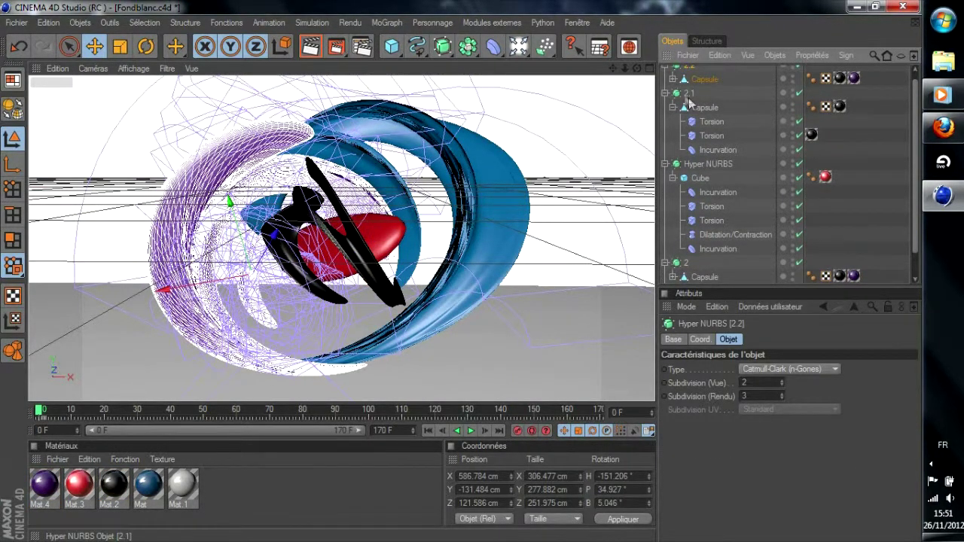
pyautogui.scroll(1, 700, 98)
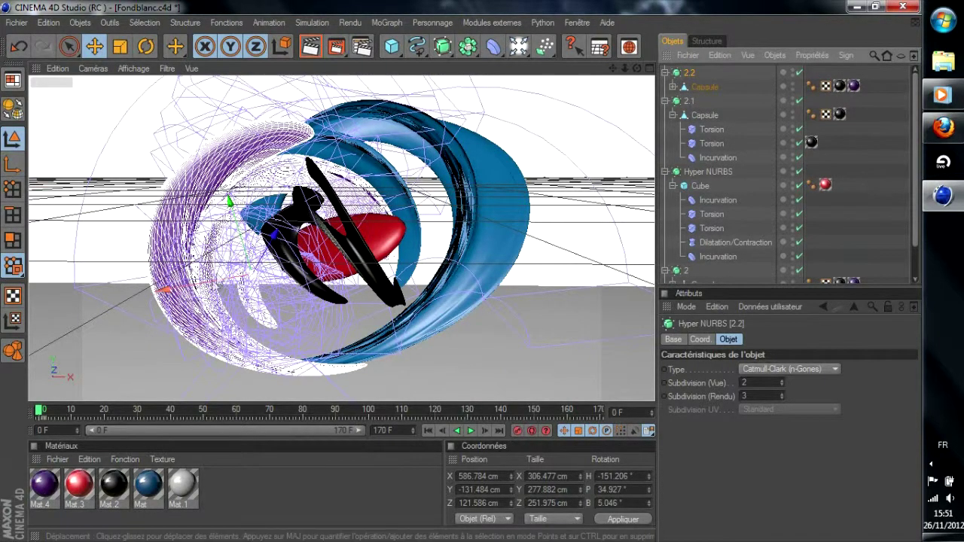
pyautogui.moveTo(163, 289); pyautogui.dragTo(153, 291)
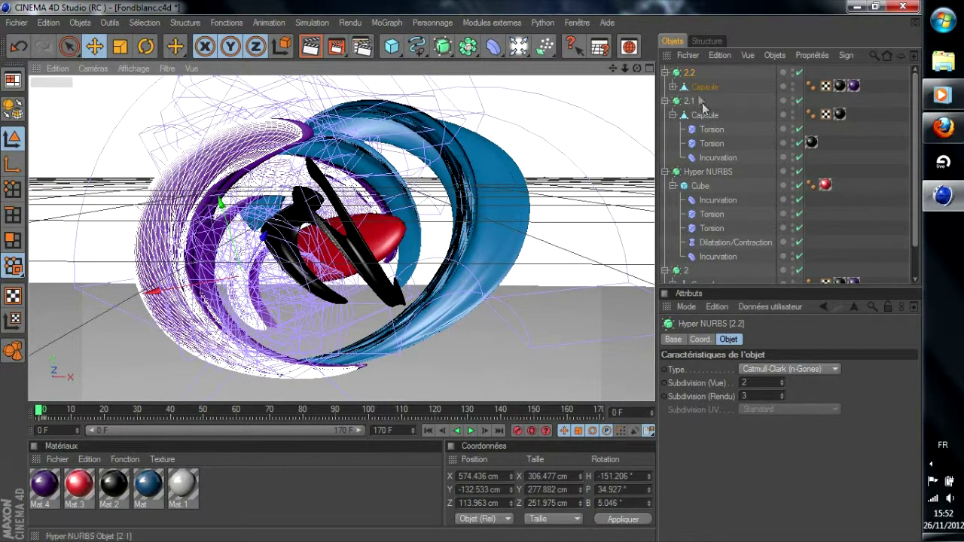
# Shift both Torsion deformers of the copy 2.2, the first by about 26 cm, and apply the blue material Mat to its Capsule.
pyautogui.click(674, 88)
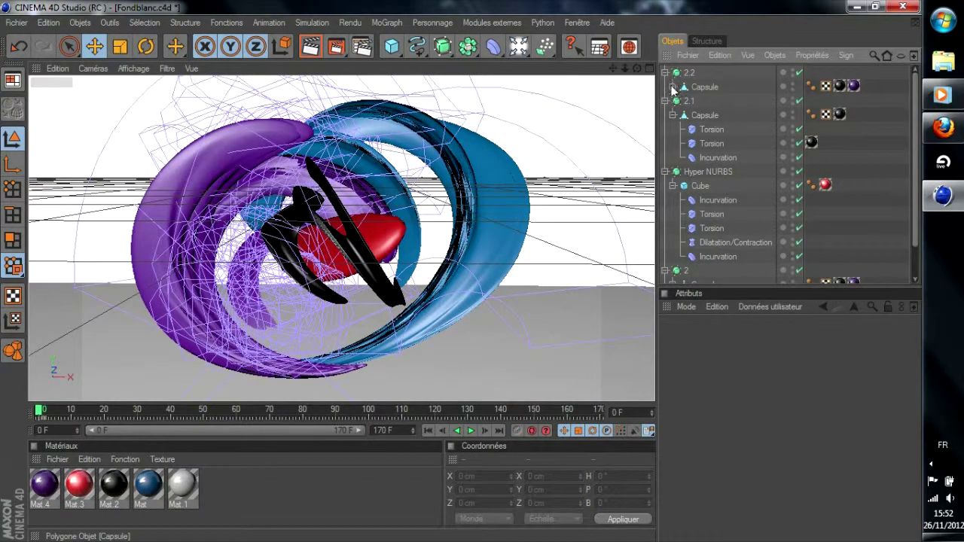
pyautogui.click(672, 88)
pyautogui.click(715, 102)
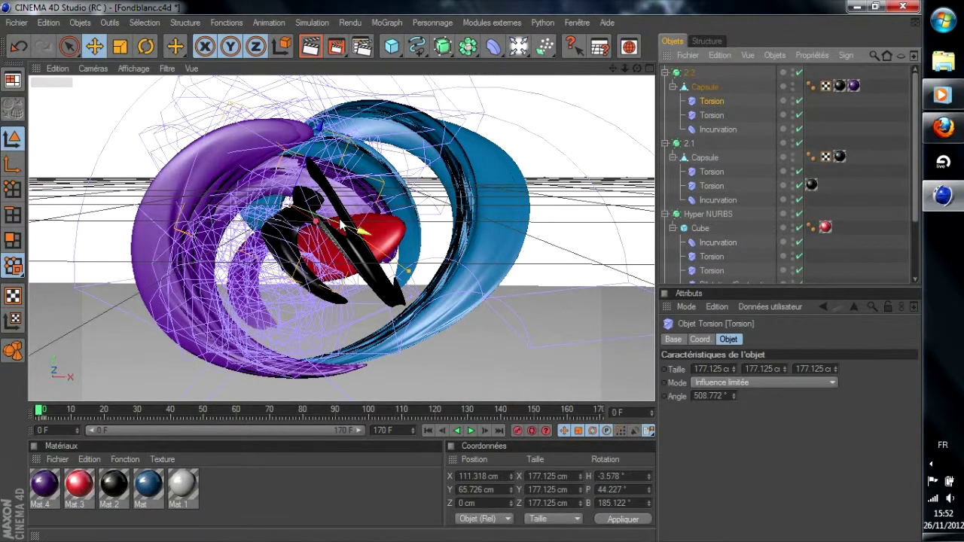
pyautogui.moveTo(341, 224); pyautogui.dragTo(367, 235)
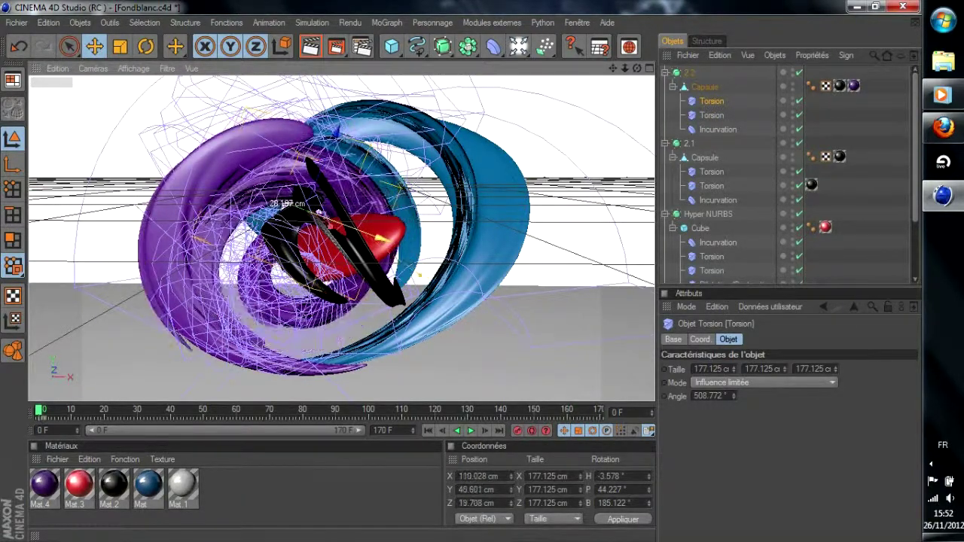
pyautogui.click(712, 115)
pyautogui.moveTo(286, 203); pyautogui.dragTo(291, 210)
pyautogui.moveTo(148, 486); pyautogui.dragTo(180, 241)
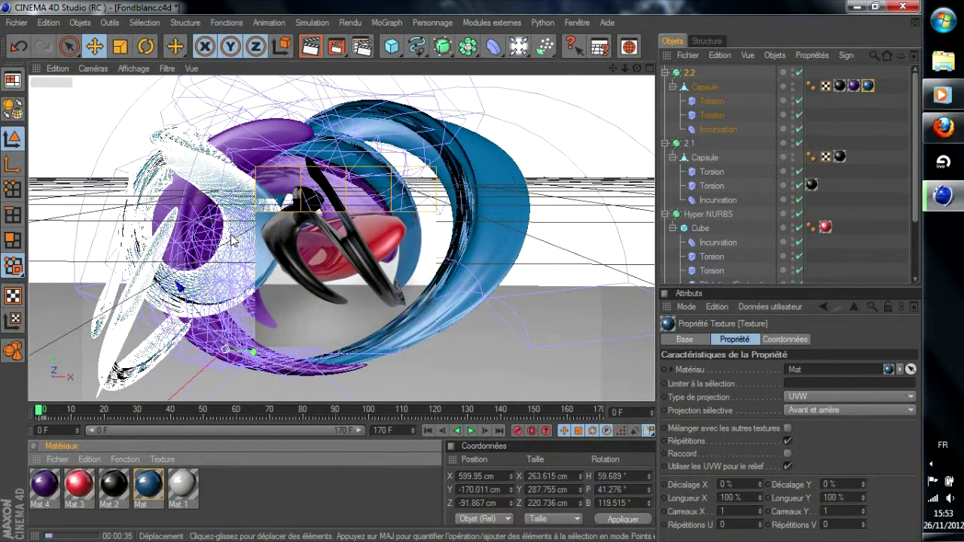
# Review the image saving options in the render settings and render the scene in the picture viewer.
pyautogui.click(361, 46)
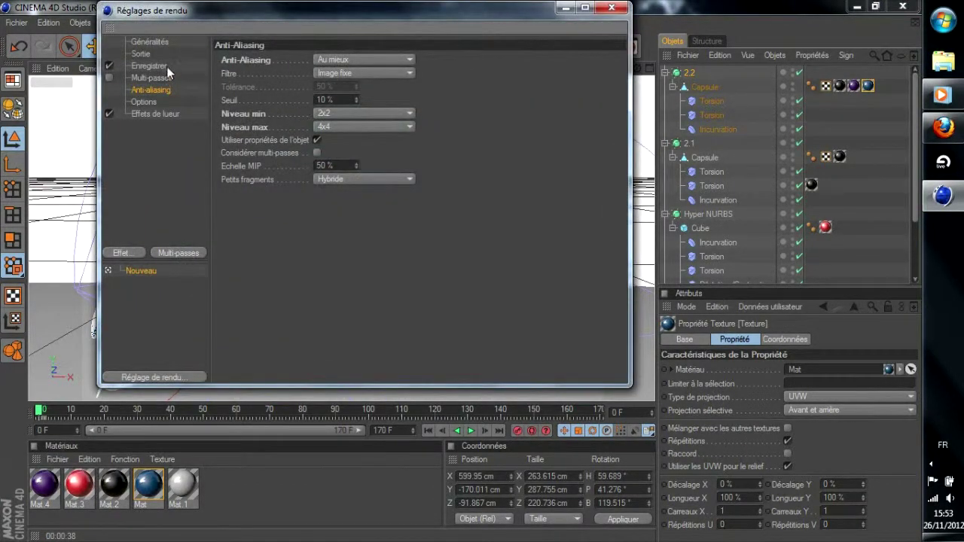
pyautogui.click(166, 66)
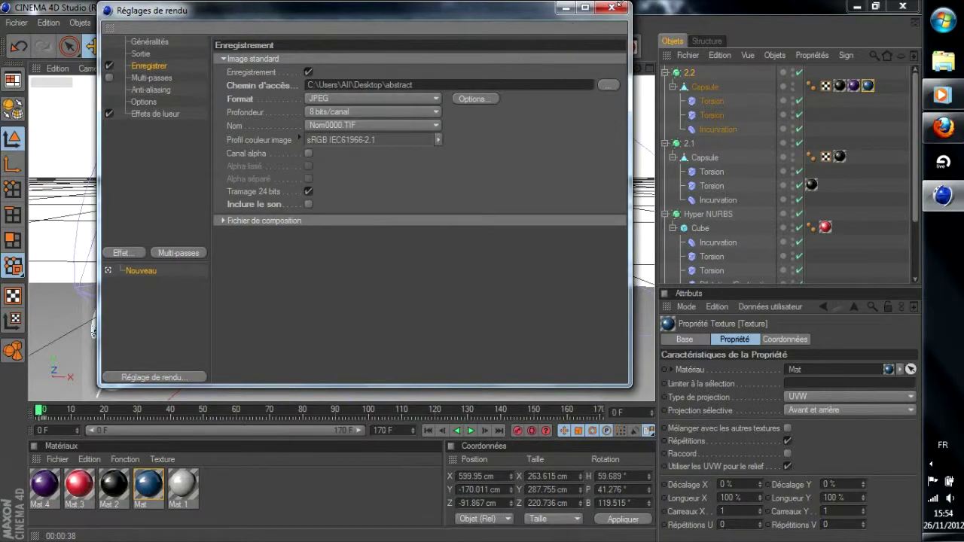
pyautogui.click(611, 7)
pyautogui.click(336, 47)
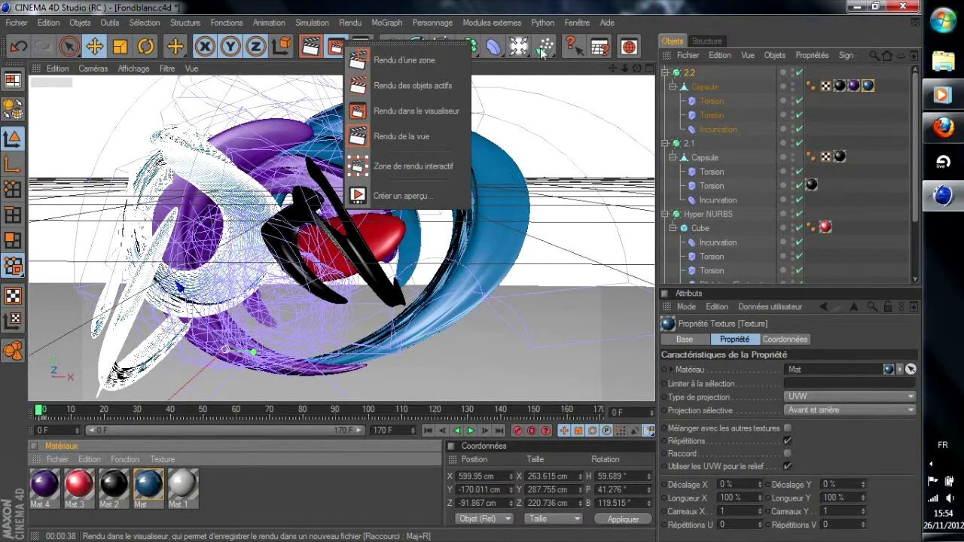
pyautogui.click(336, 46)
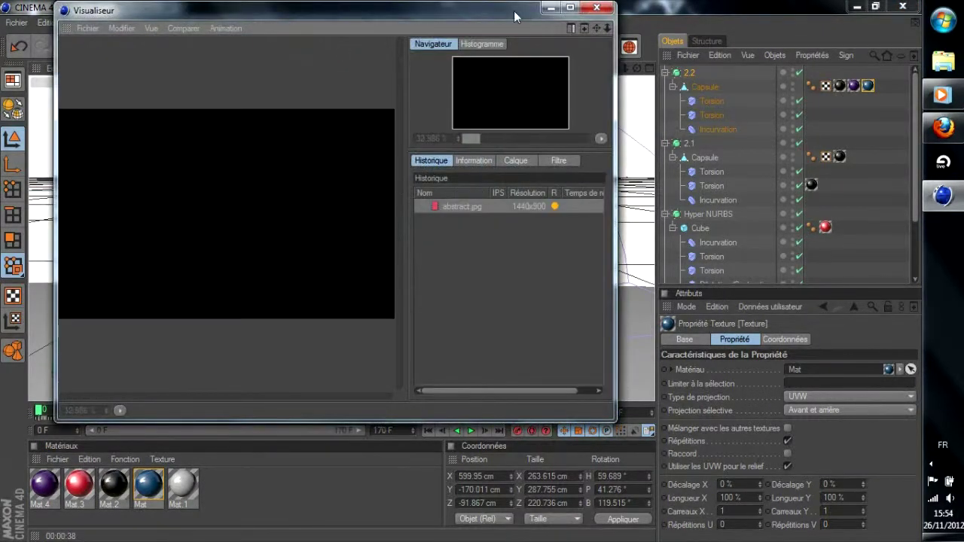
# Minimize the picture viewer and CINEMA 4D windows and launch Adobe Photoshop CS5.1 (64 Bit) during the render.
pyautogui.click(551, 7)
pyautogui.click(854, 6)
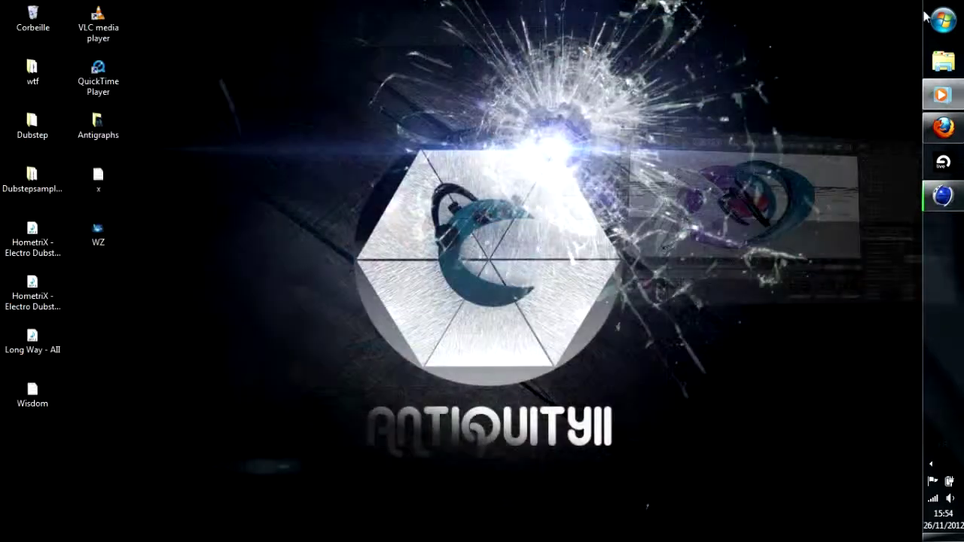
pyautogui.click(942, 21)
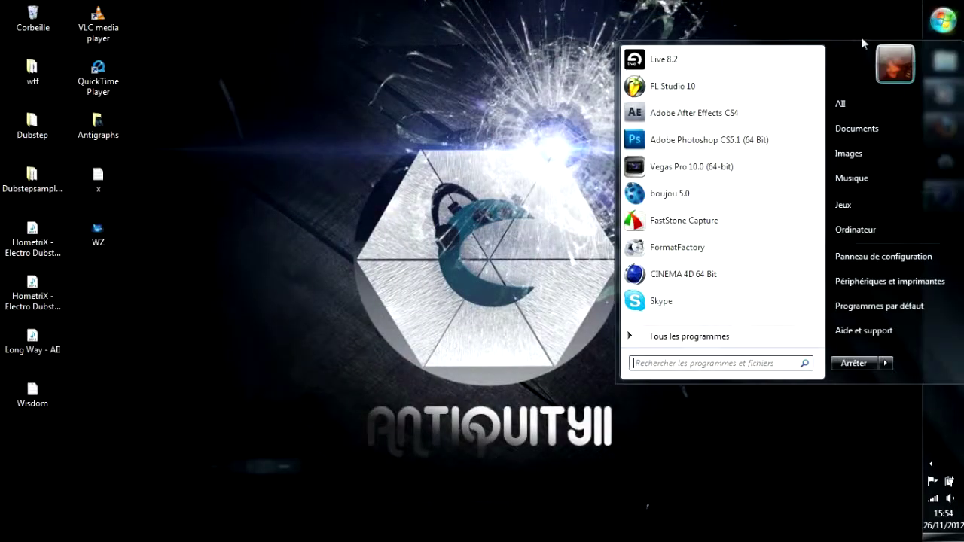
pyautogui.click(687, 140)
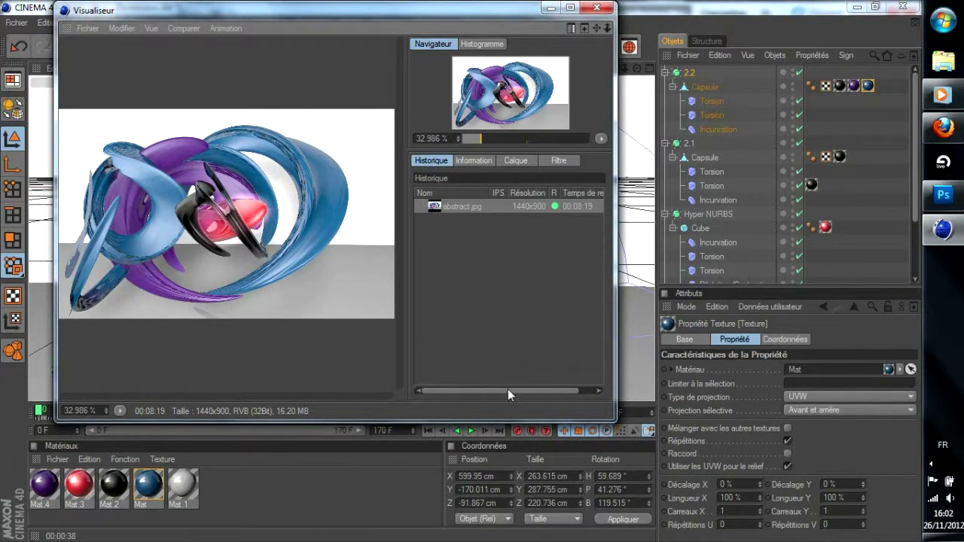
# Close the render viewer, minimize CINEMA 4D and open the rendered abstract image from the desktop in Photoshop.
pyautogui.moveTo(507, 388); pyautogui.dragTo(463, 371)
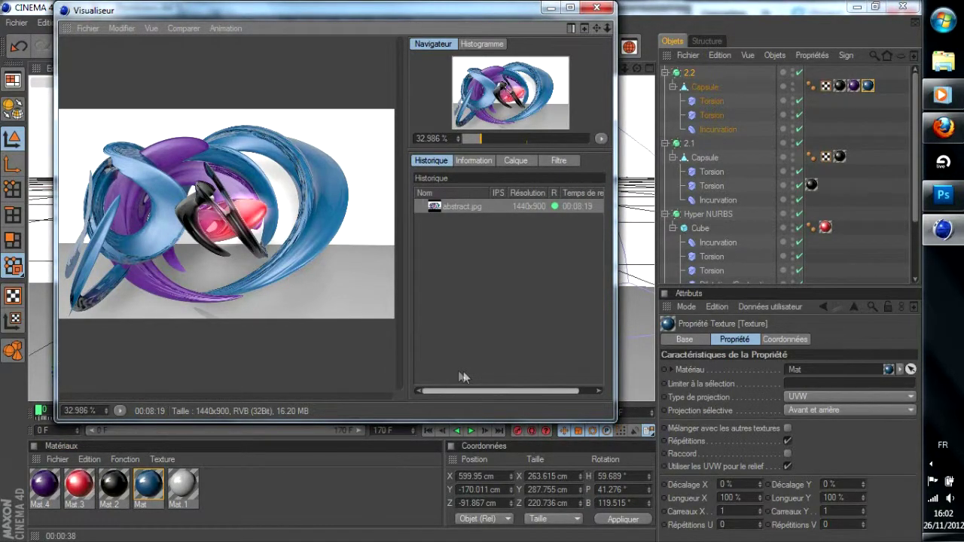
pyautogui.click(598, 7)
pyautogui.click(857, 6)
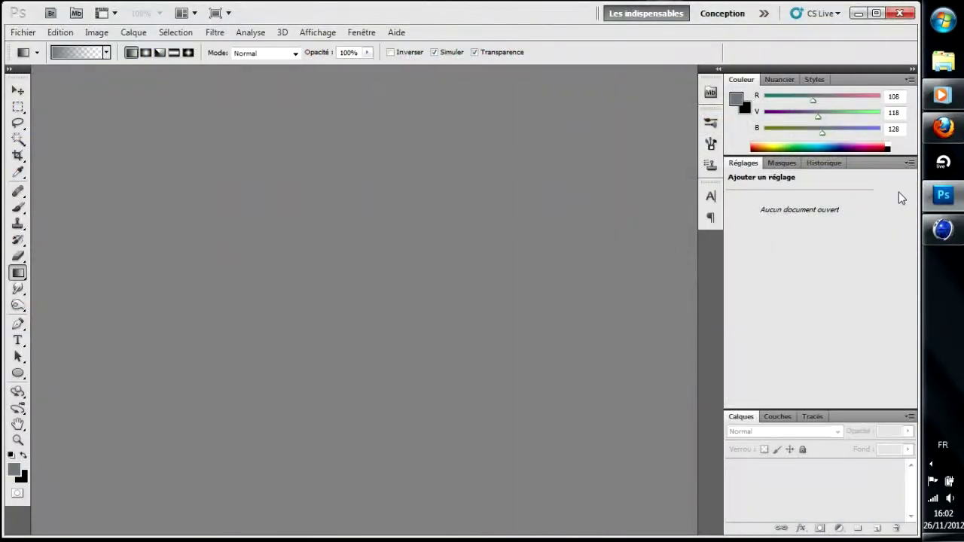
pyautogui.moveTo(942, 195); pyautogui.dragTo(942, 229)
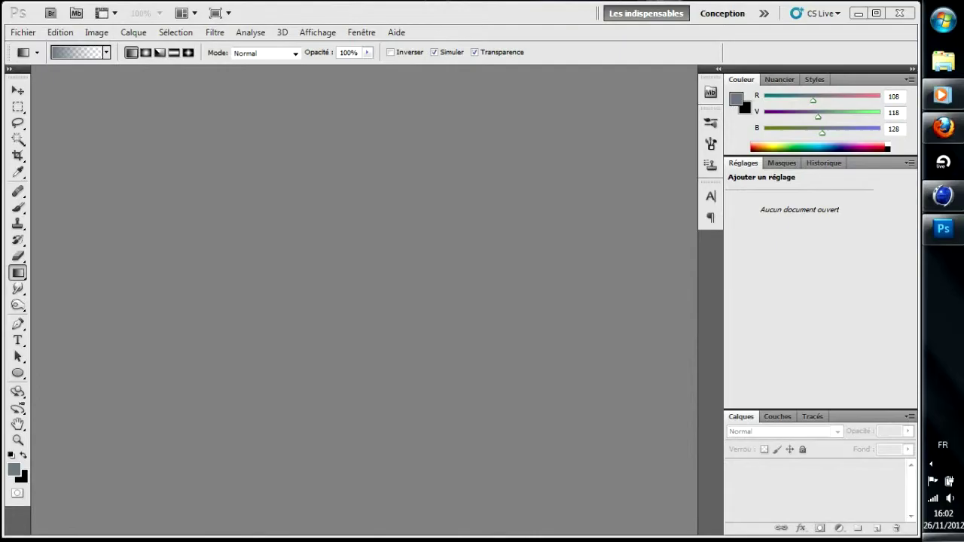
pyautogui.click(942, 229)
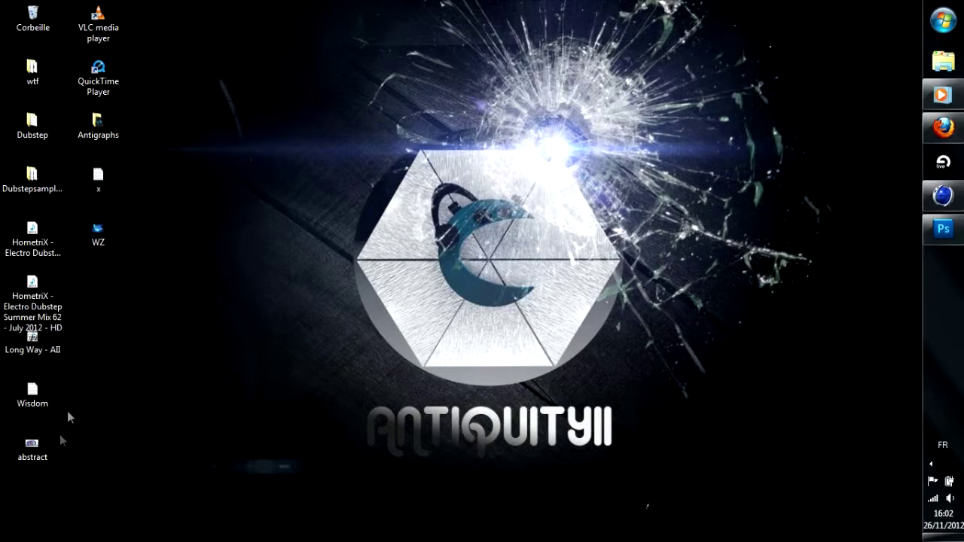
pyautogui.moveTo(32, 446); pyautogui.dragTo(238, 225)
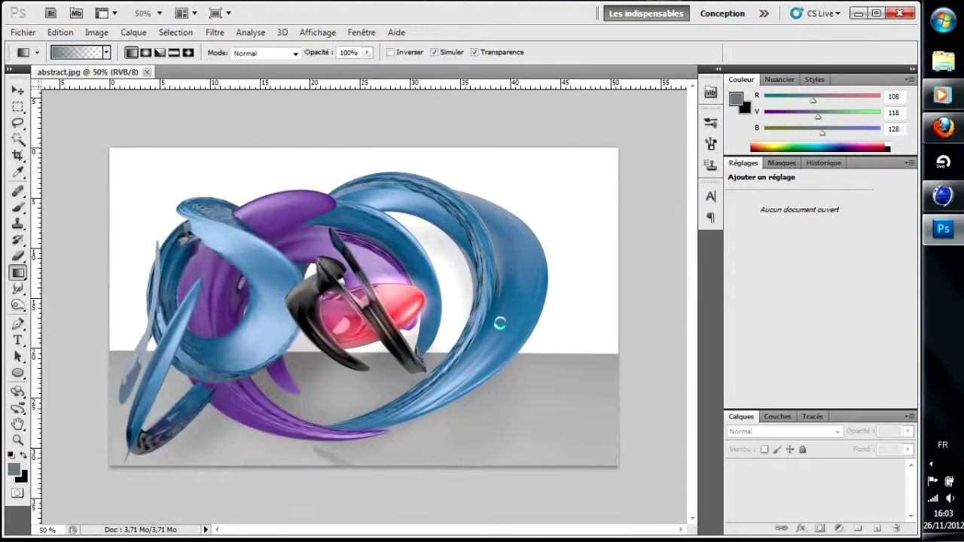
# Add a Levels adjustment layer with input levels of black 28, midtone 0.57 and white 187.
pyautogui.click(788, 204)
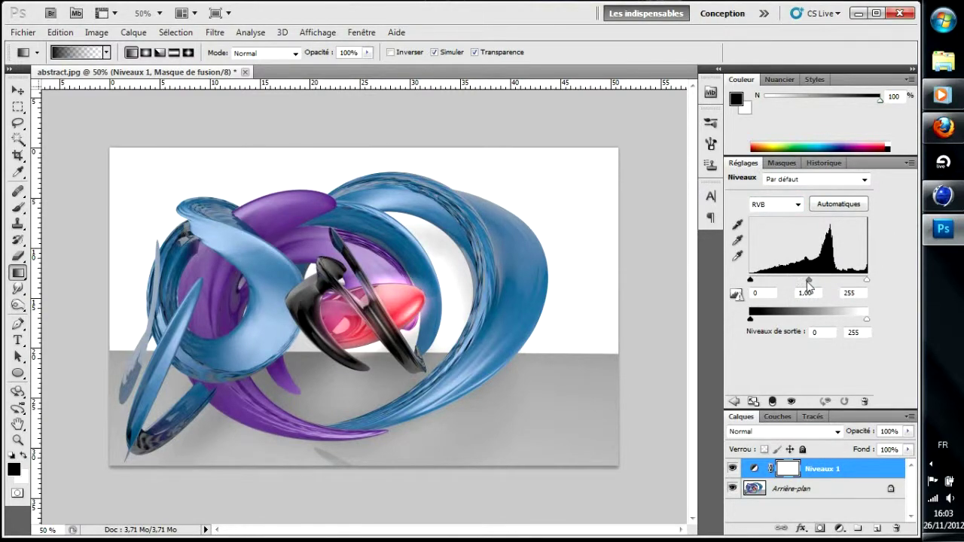
pyautogui.moveTo(808, 281); pyautogui.dragTo(835, 284)
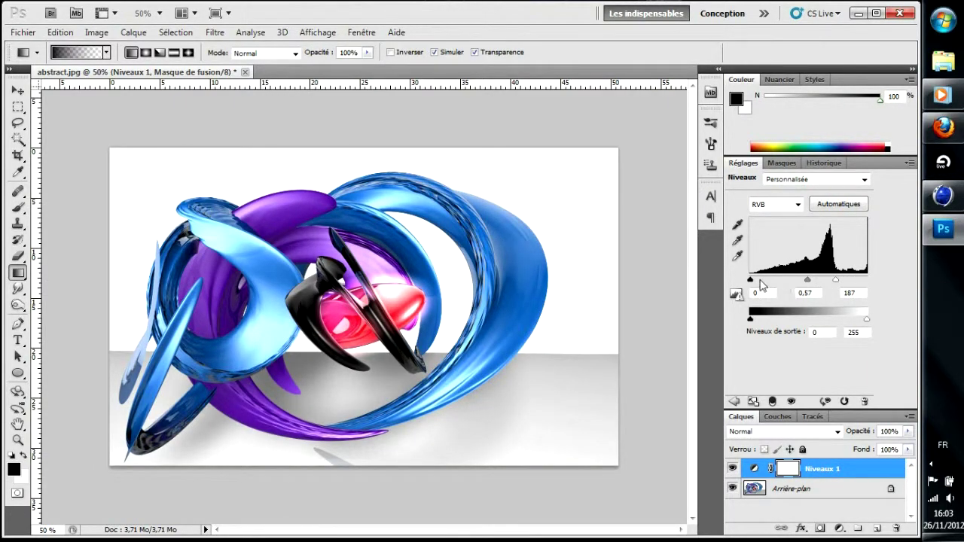
pyautogui.moveTo(751, 281); pyautogui.dragTo(764, 283)
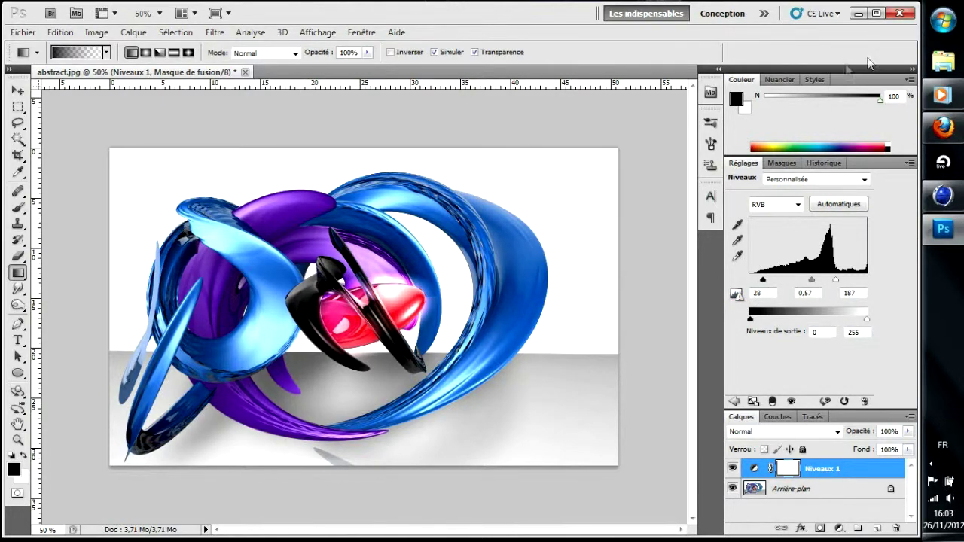
# Place the Blurry Blue By CodeDraco flare image from Images > graphisme > Effets > Lights-Flares > Flares into the document.
pyautogui.click(942, 60)
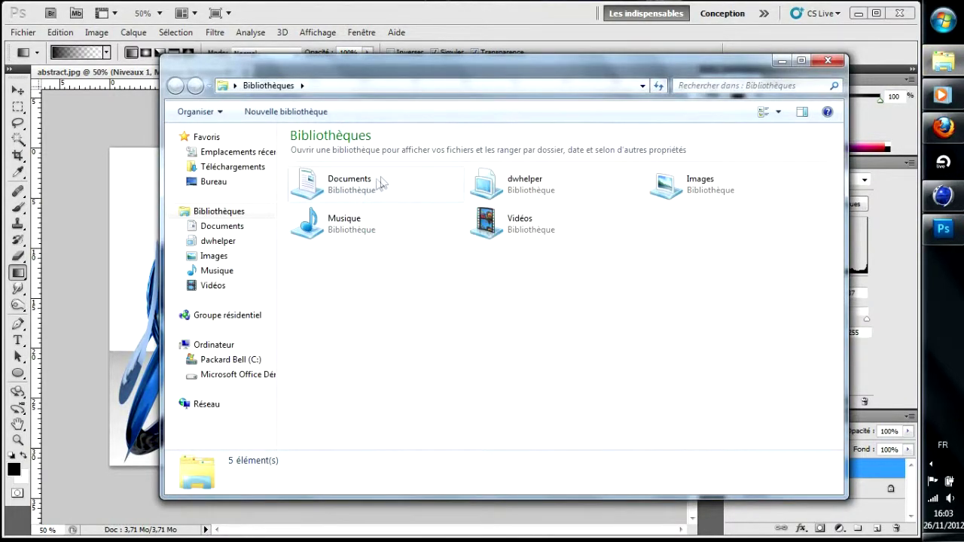
pyautogui.doubleClick(682, 180)
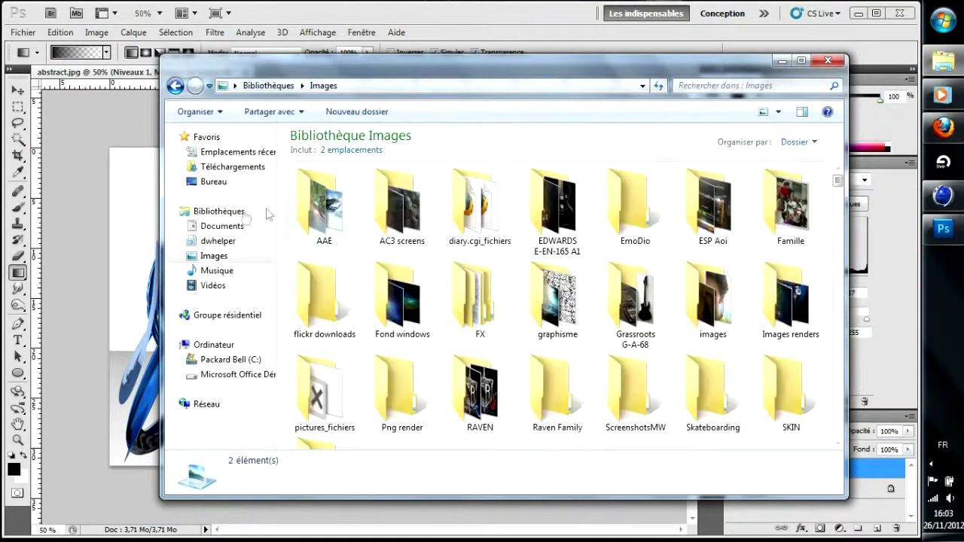
pyautogui.doubleClick(542, 292)
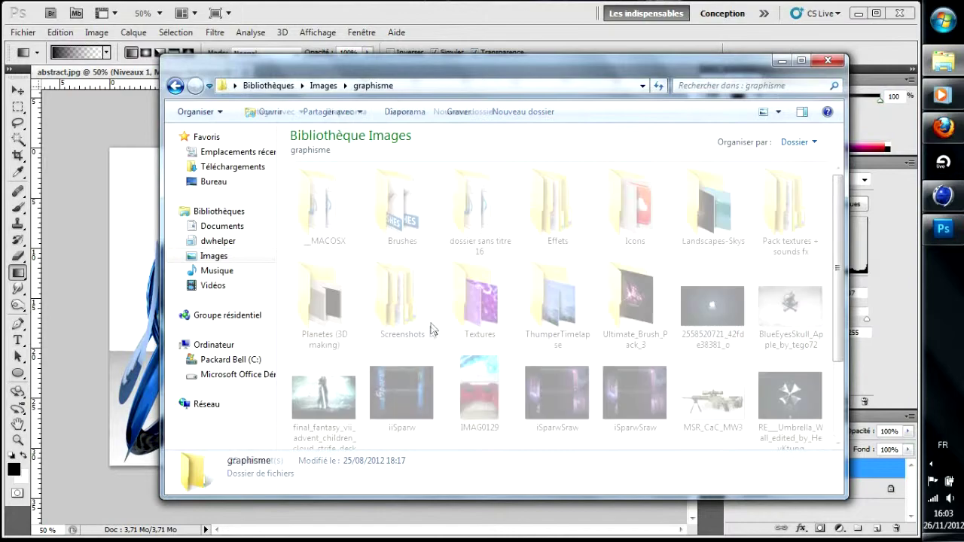
pyautogui.click(503, 303)
pyautogui.doubleClick(557, 207)
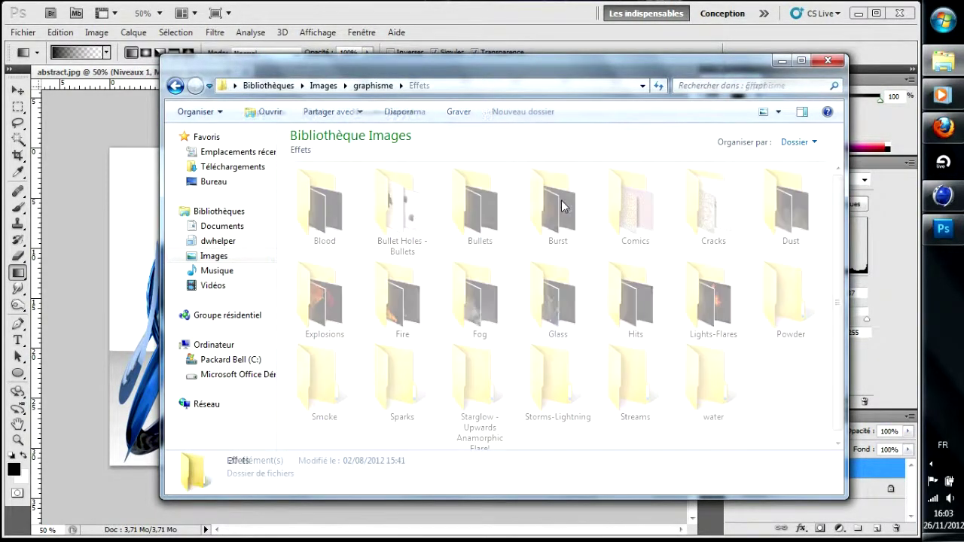
pyautogui.doubleClick(701, 300)
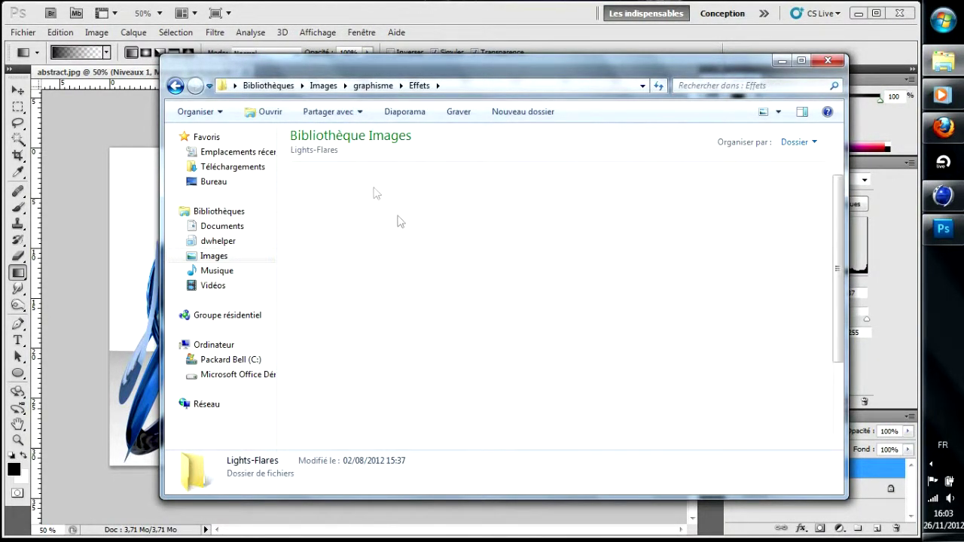
pyautogui.moveTo(419, 68); pyautogui.dragTo(391, 81)
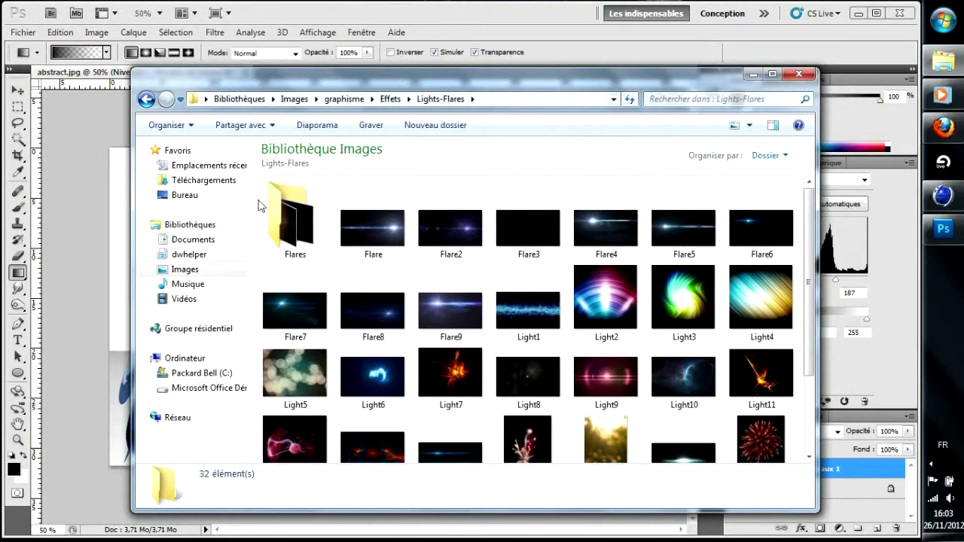
pyautogui.doubleClick(278, 215)
pyautogui.scroll(-10, 609, 271)
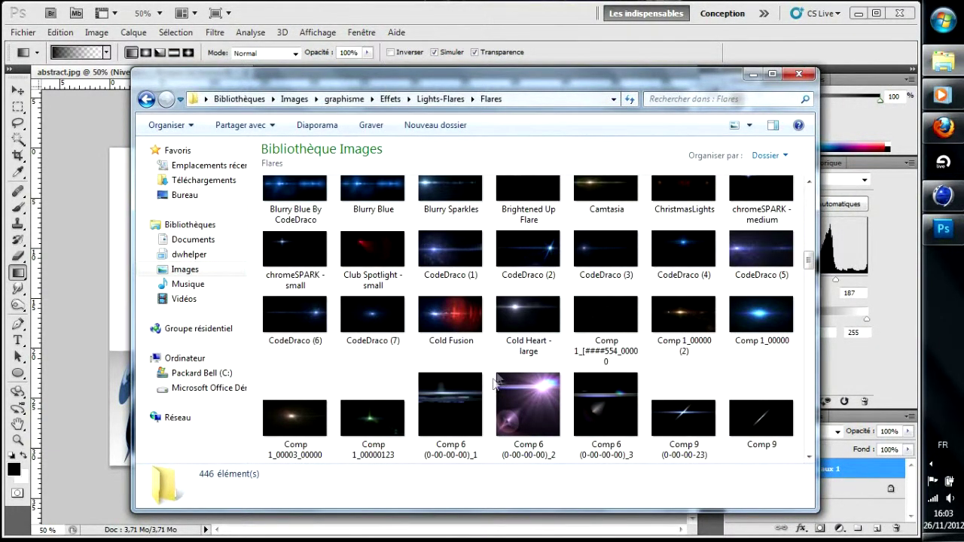
pyautogui.moveTo(304, 193); pyautogui.dragTo(116, 379)
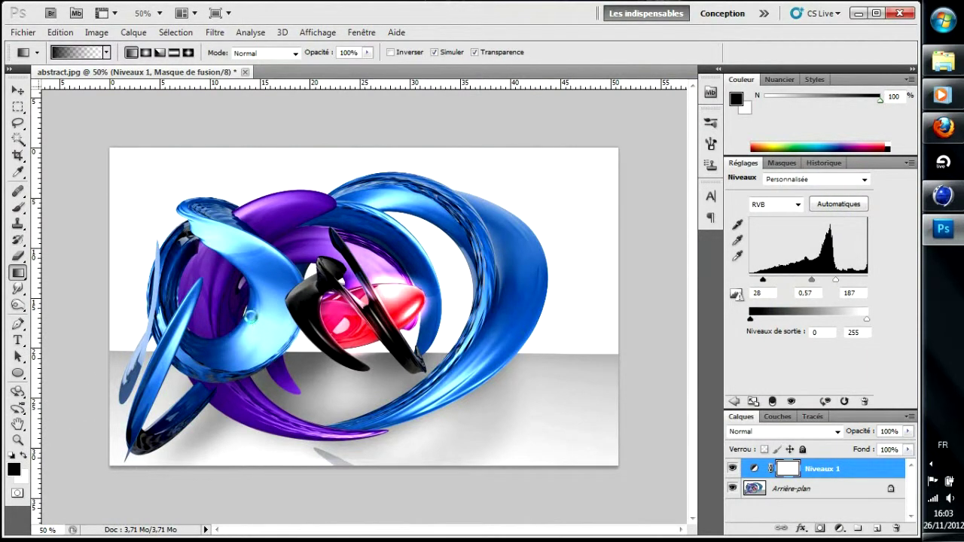
# Set the flare layer's blend mode to Superposition and place it at X 827 px, Y 391 px.
pyautogui.click(766, 431)
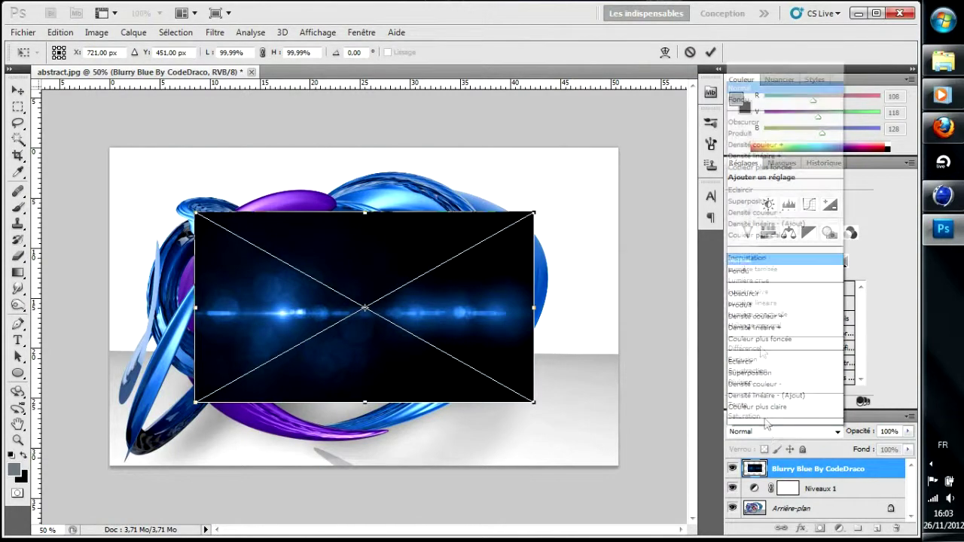
pyautogui.click(757, 181)
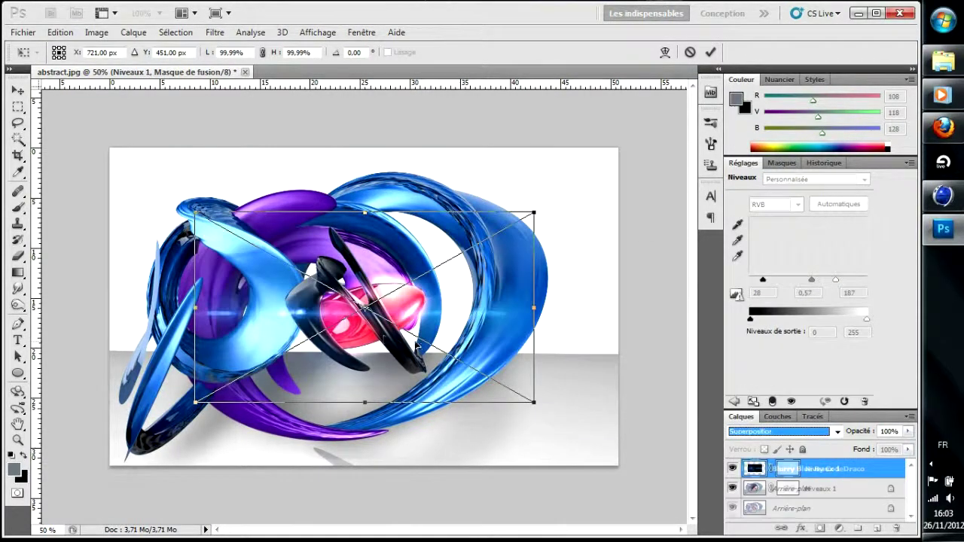
pyautogui.moveTo(362, 333); pyautogui.dragTo(397, 313)
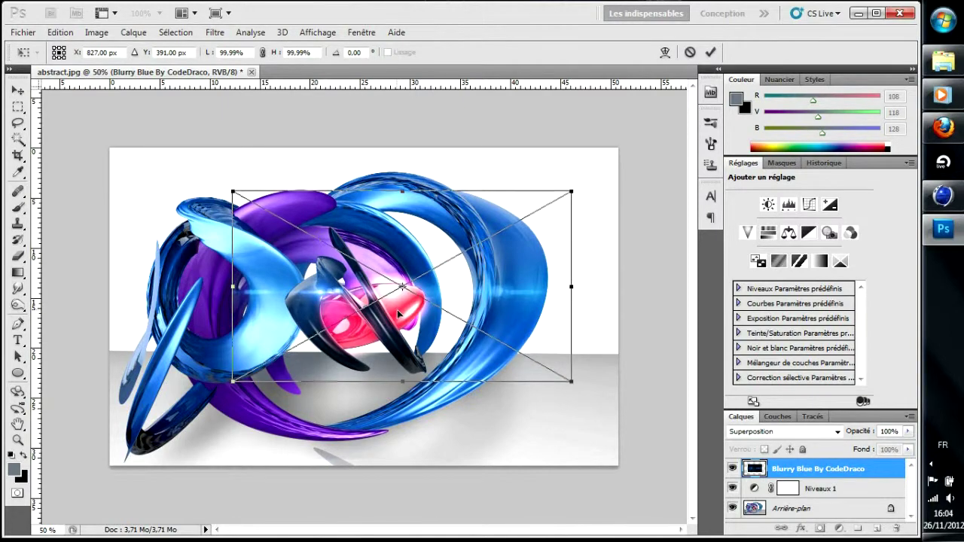
pyautogui.press('Return')
# Add a layer mask to the flare layer and fade its four edges with short black-to-transparent gradients.
pyautogui.press('g')
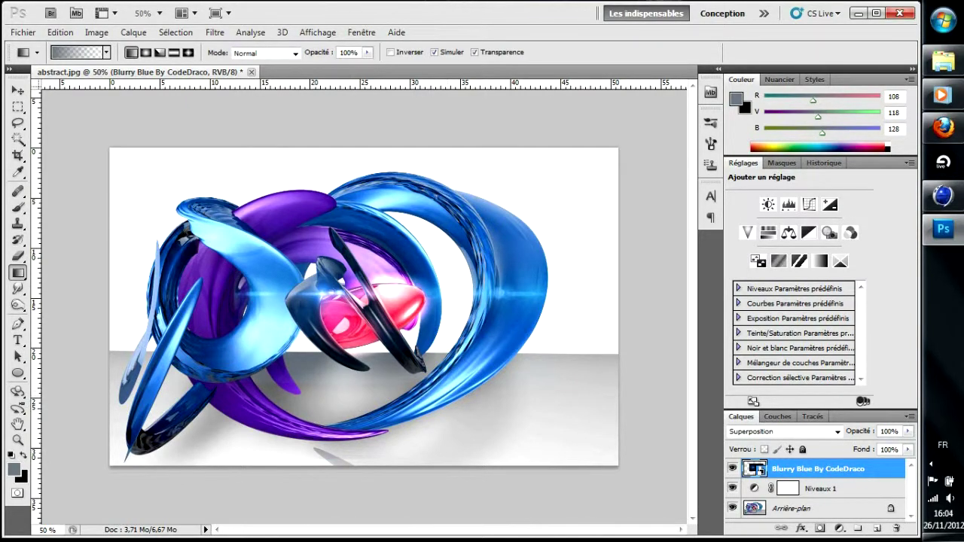
pyautogui.click(820, 529)
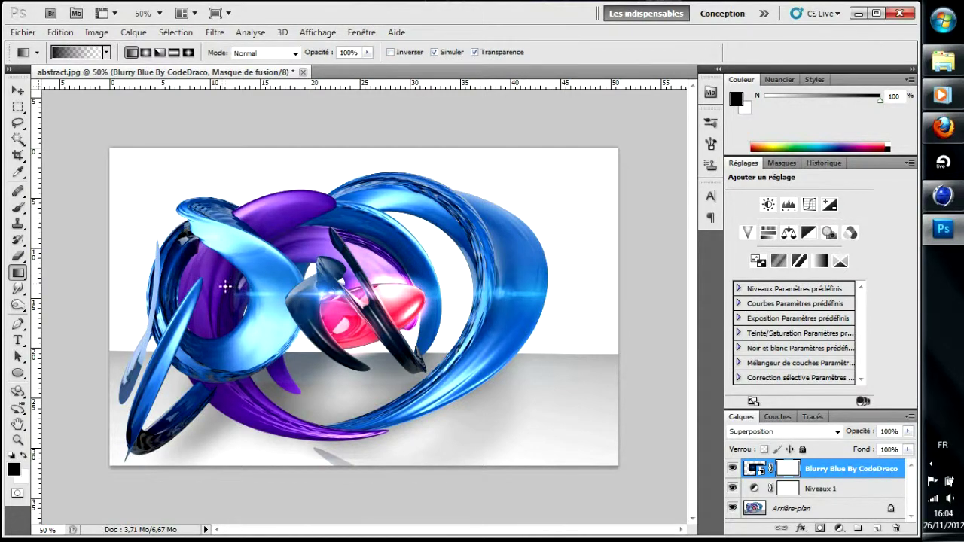
pyautogui.moveTo(294, 279); pyautogui.dragTo(303, 284)
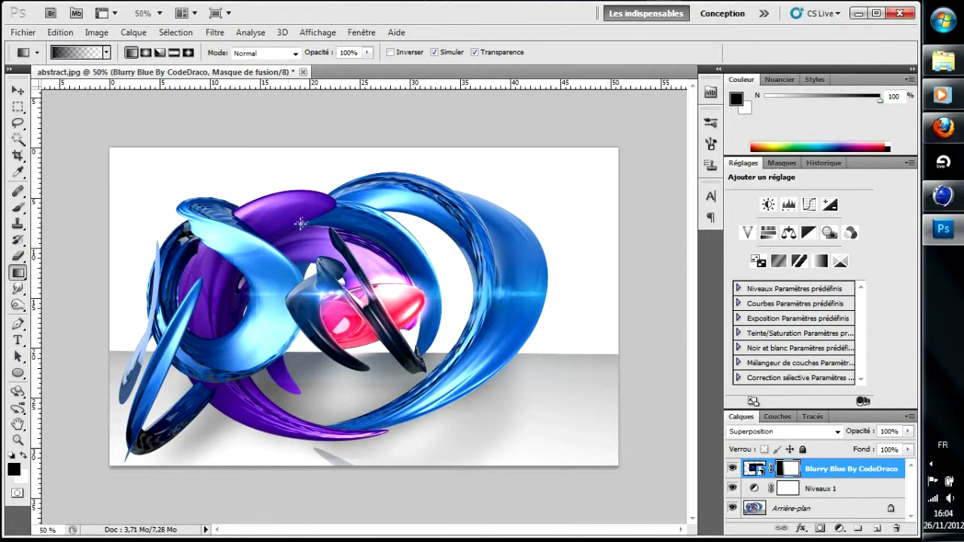
pyautogui.moveTo(298, 219); pyautogui.dragTo(300, 219)
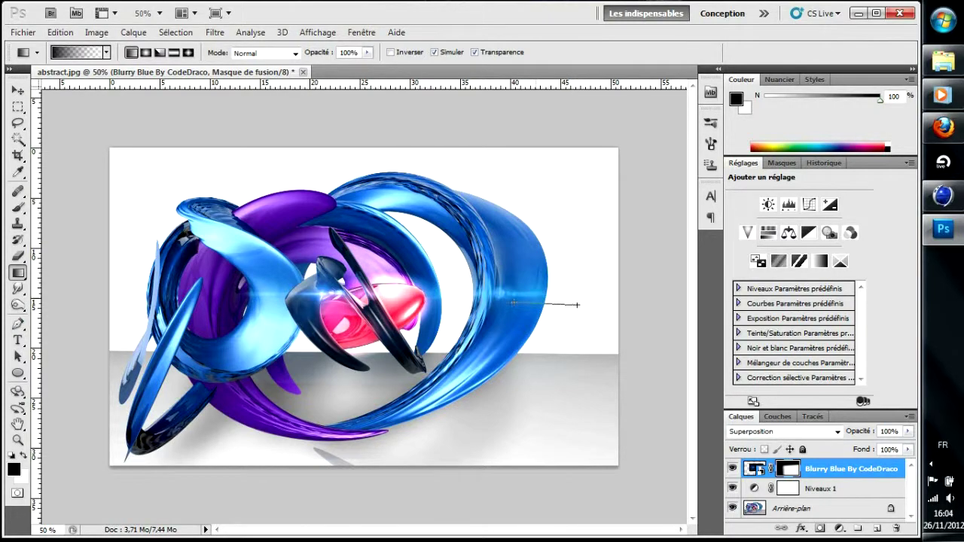
pyautogui.moveTo(577, 305); pyautogui.dragTo(577, 305)
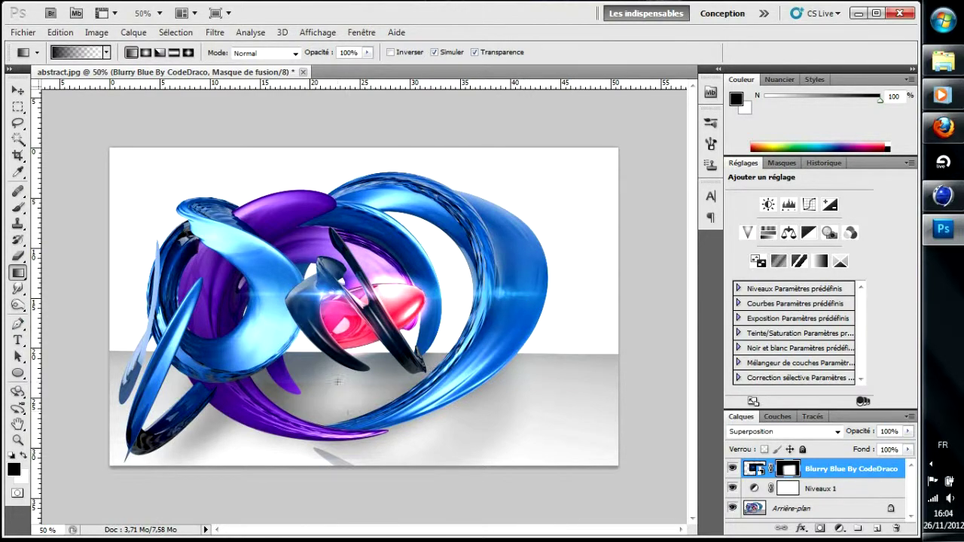
pyautogui.moveTo(336, 380); pyautogui.dragTo(326, 371)
# Look through the Flares and Effets folders for another effect image and close the file browser.
pyautogui.moveTo(959, 132)
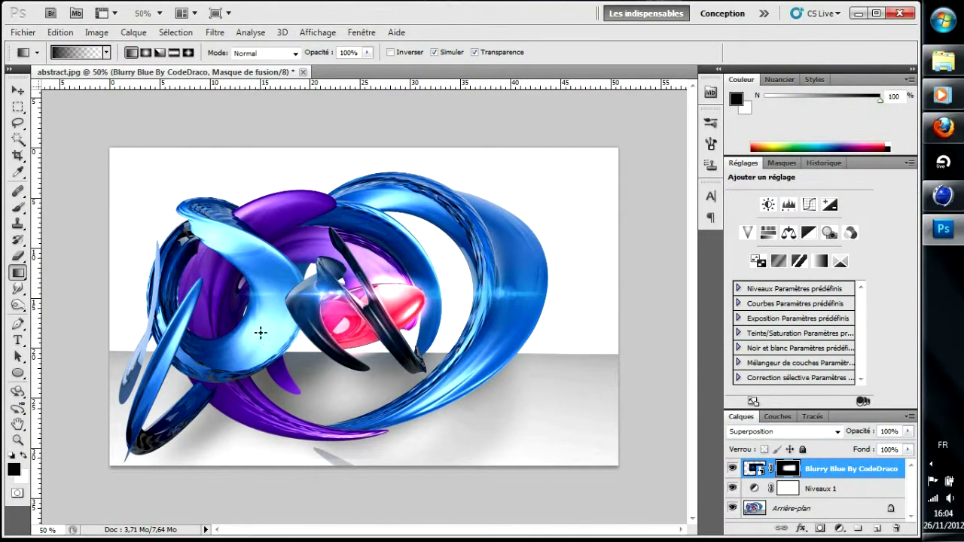
pyautogui.click(943, 61)
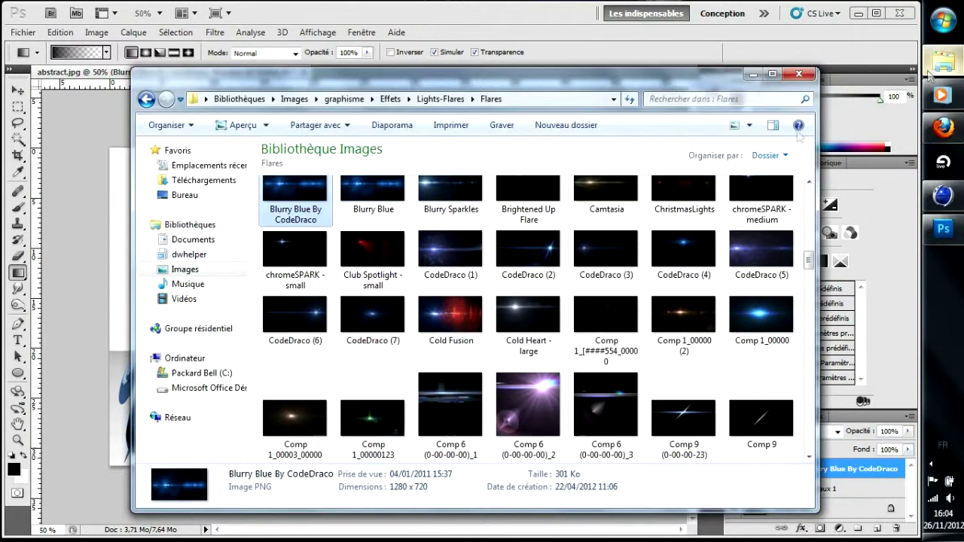
pyautogui.scroll(-15, 472, 392)
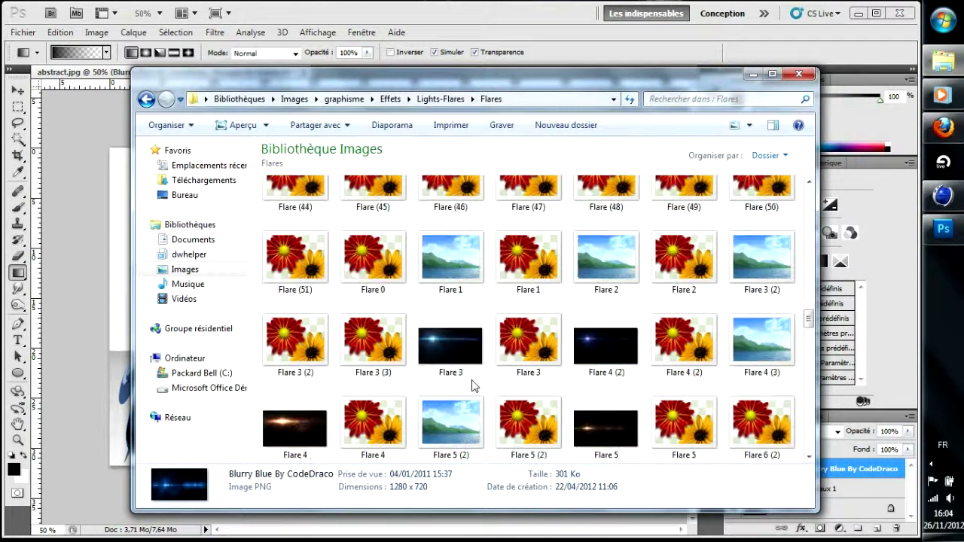
pyautogui.scroll(-5, 473, 385)
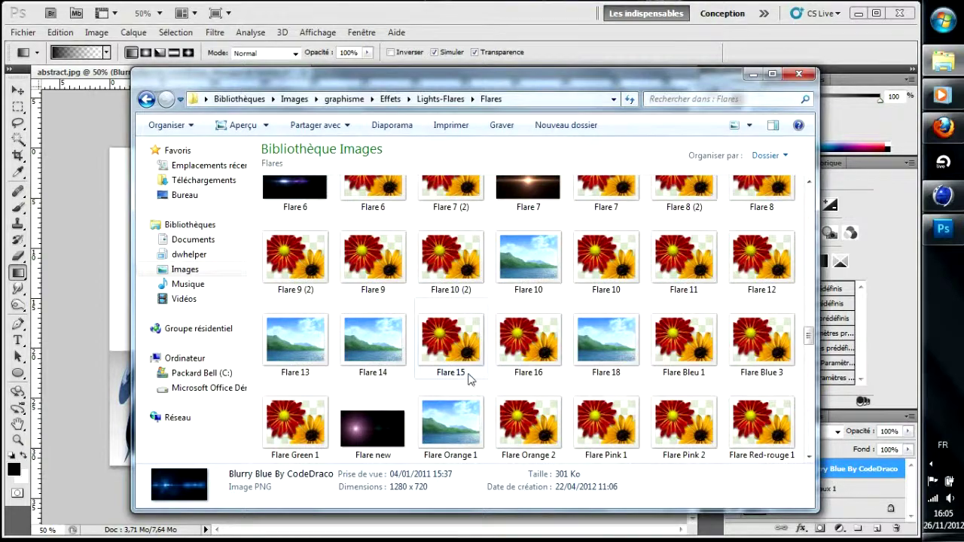
pyautogui.click(433, 98)
pyautogui.click(393, 101)
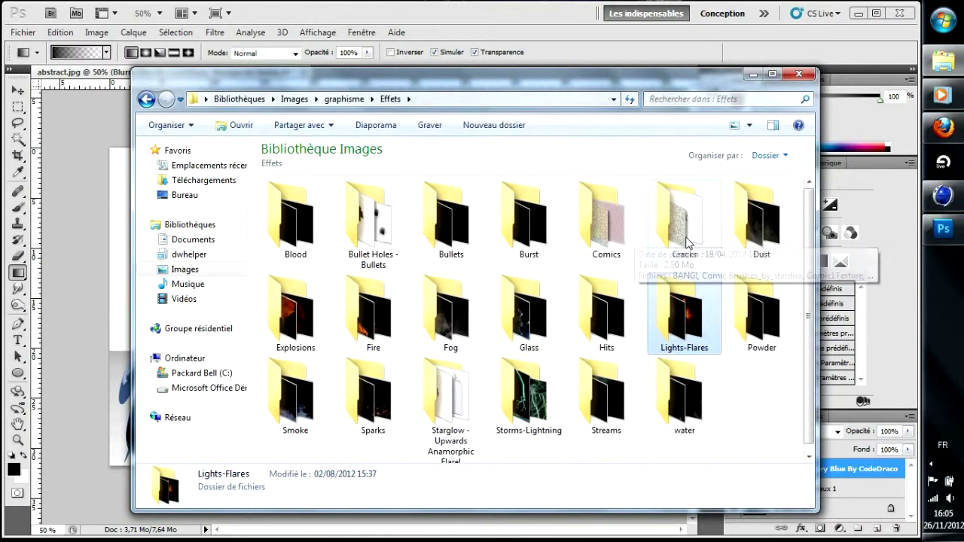
pyautogui.click(799, 74)
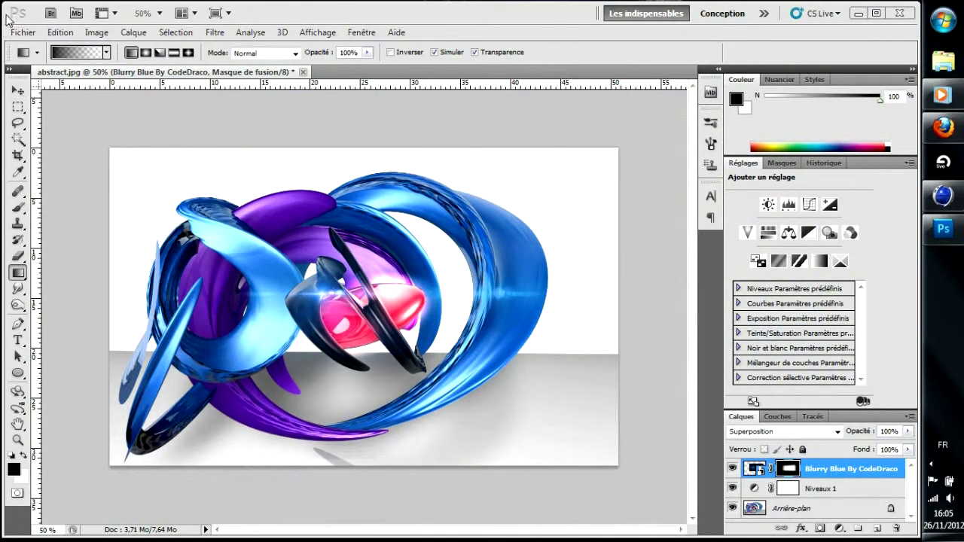
# Save a copy of the retouched image to the desktop in JPEG format and start quitting Photoshop.
pyautogui.click(60, 33)
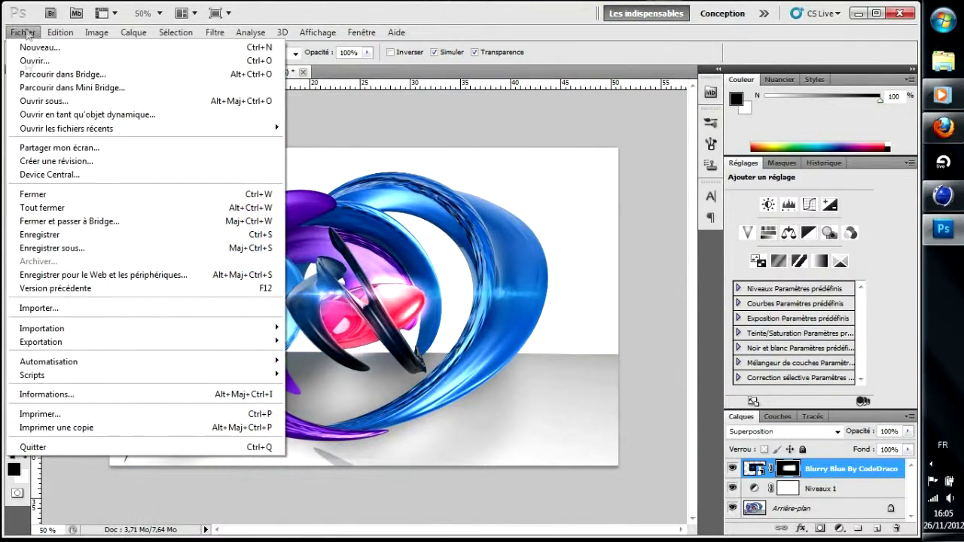
pyautogui.click(48, 251)
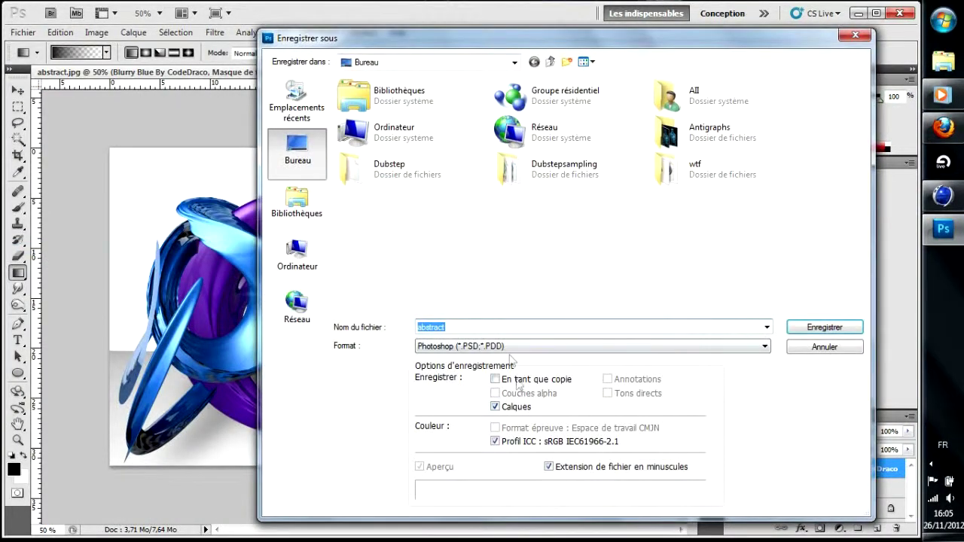
pyautogui.click(509, 347)
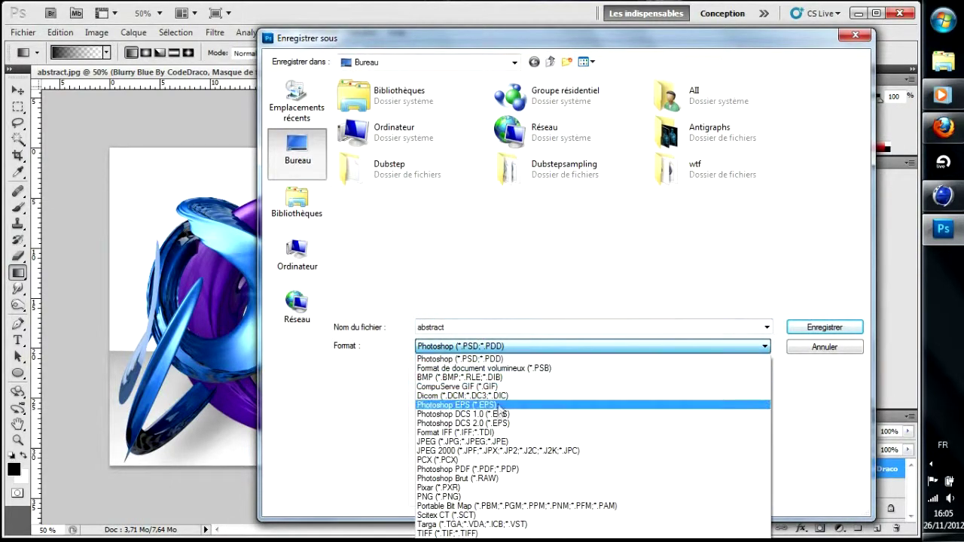
pyautogui.click(491, 442)
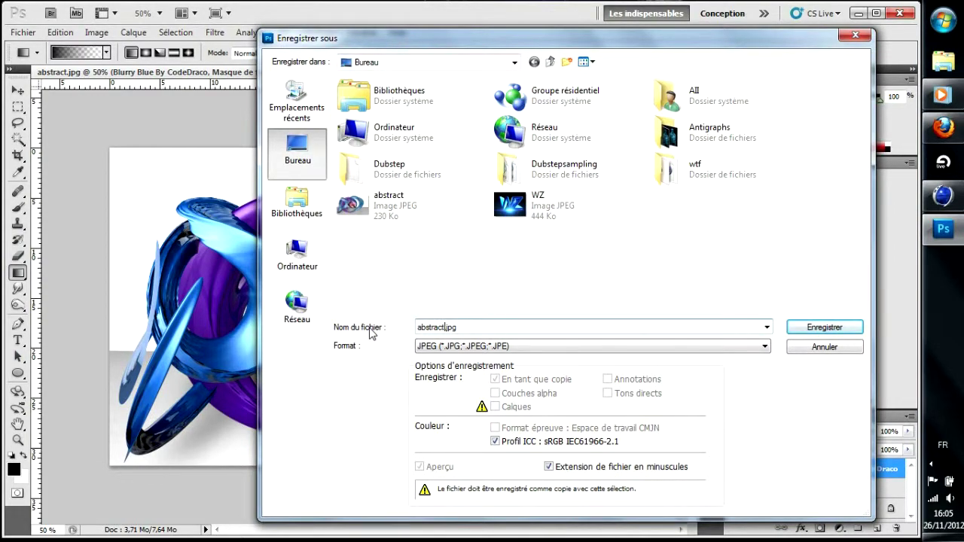
pyautogui.press('Return')
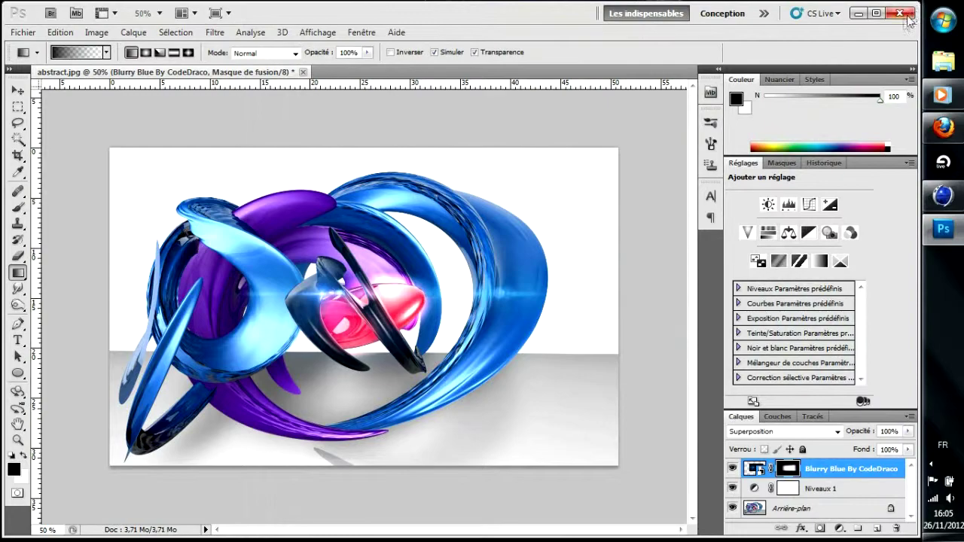
pyautogui.click(899, 13)
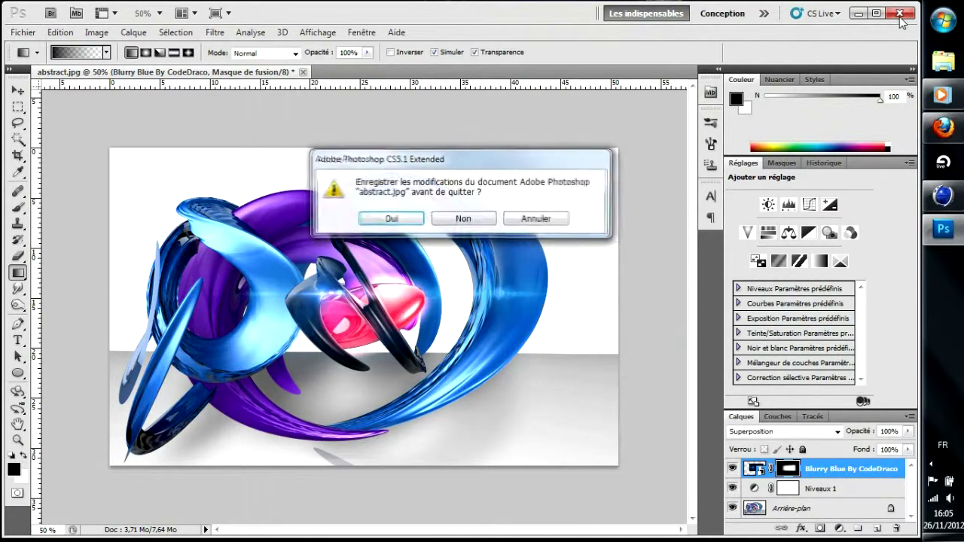